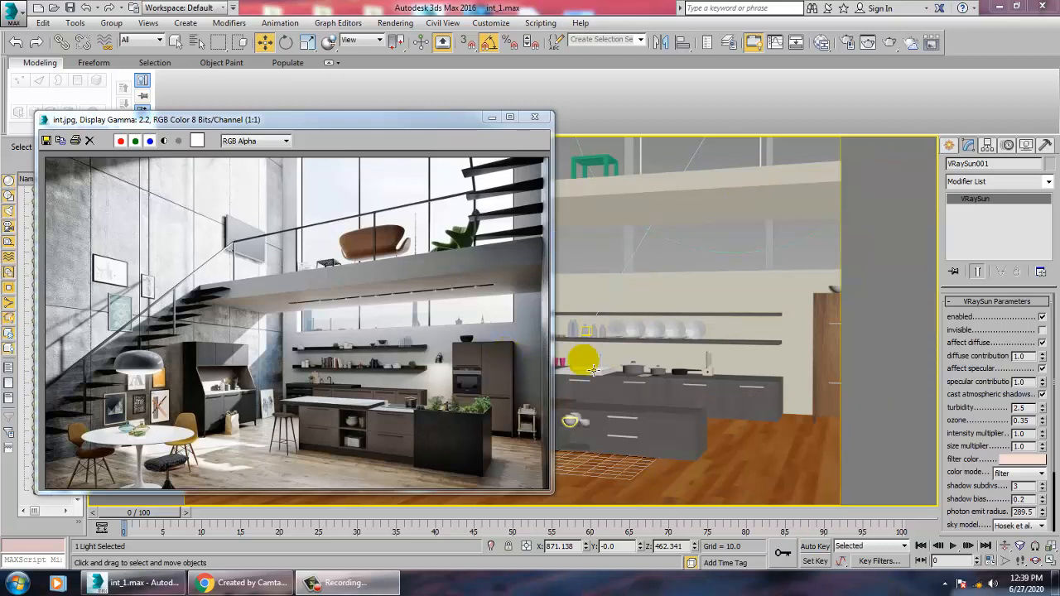
Select the V-Ray sun outside the room, move the reference image aside and switch the perspective view to Realistic shading
{"action": "left_click", "coordinate": [658, 357]}
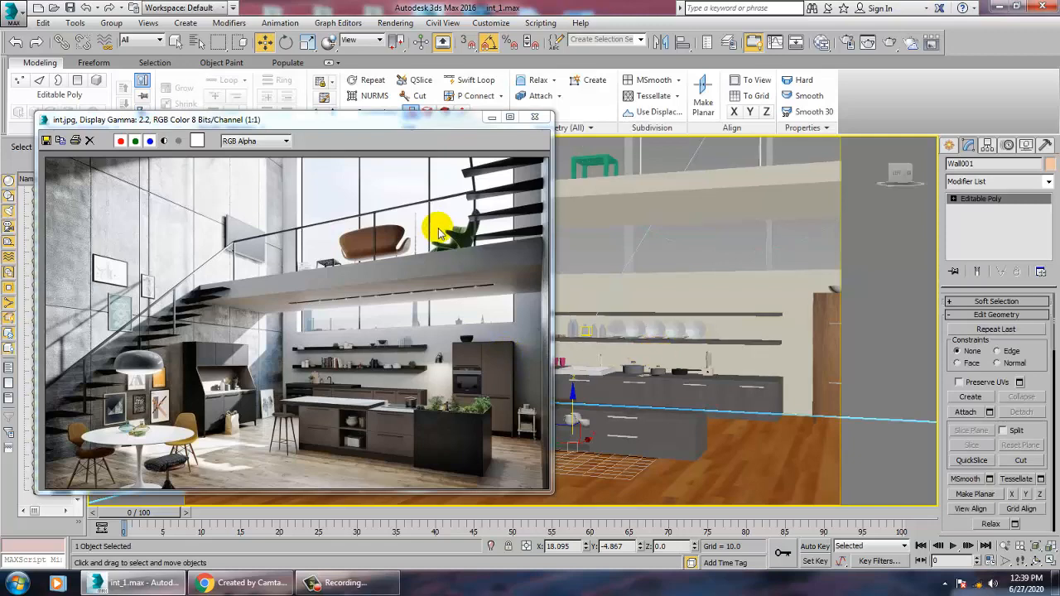
{"action": "scroll", "coordinate": [705, 303], "scroll_direction": "down", "scroll_amount": 8}
{"action": "middle_click_drag", "start_coordinate": [736, 325], "coordinate": [826, 285], "text": "alt"}
{"action": "left_click", "coordinate": [820, 279]}
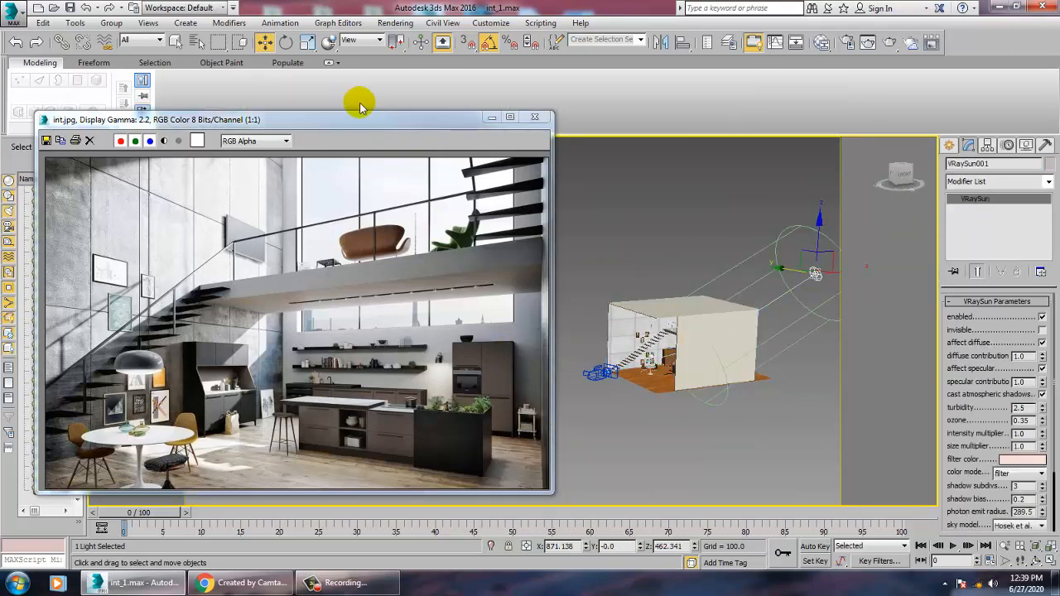
{"action": "left_click_drag", "start_coordinate": [378, 119], "coordinate": [237, 292]}
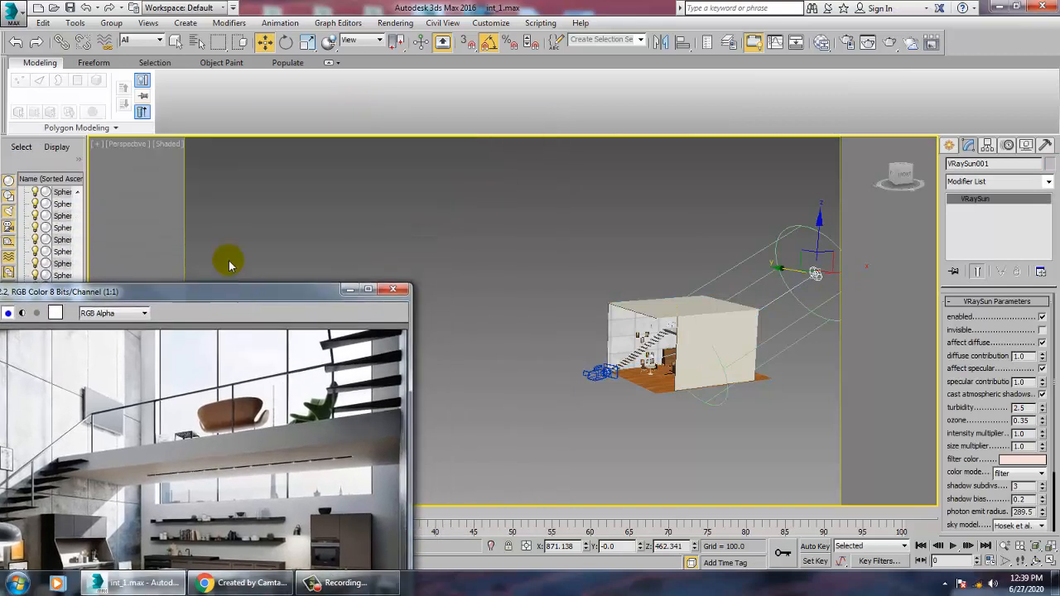
{"action": "left_click", "coordinate": [168, 144]}
{"action": "left_click", "coordinate": [207, 160]}
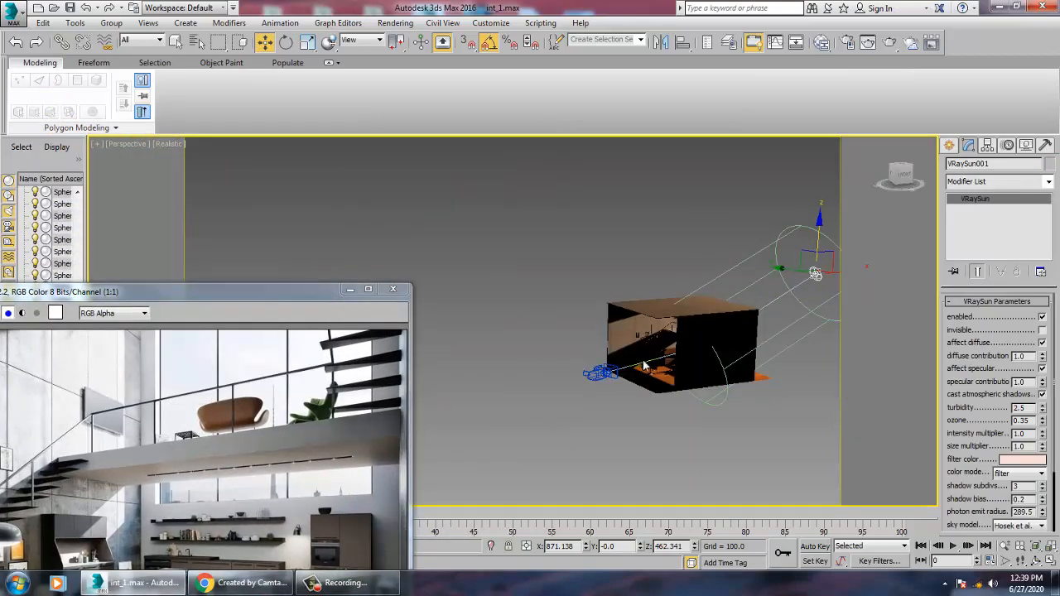
Set the V-Ray sun's intensity multiplier to 0.5
{"action": "mouse_move", "coordinate": [497, 291]}
{"action": "middle_mouse_down", "text": "alt"}
{"action": "mouse_move", "coordinate": [546, 315]}
{"action": "mouse_move", "coordinate": [301, 259]}
{"action": "mouse_move", "coordinate": [207, 220]}
{"action": "middle_mouse_up", "text": "alt"}
{"action": "scroll", "coordinate": [546, 315], "scroll_direction": "up", "scroll_amount": 5}
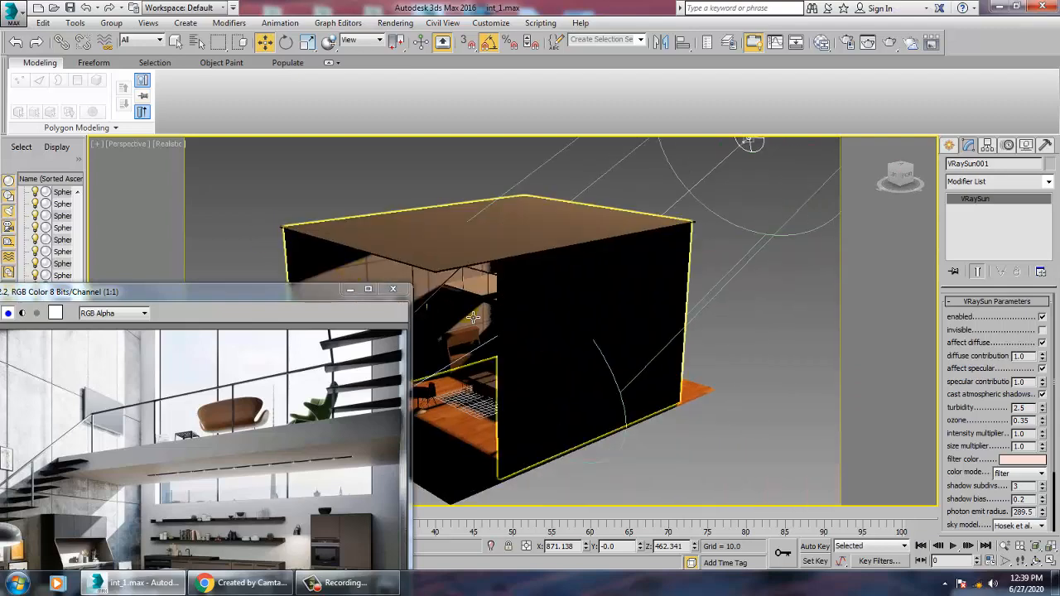
{"action": "middle_click_drag", "start_coordinate": [493, 313], "coordinate": [430, 328], "text": "alt"}
{"action": "middle_click_drag", "start_coordinate": [665, 312], "coordinate": [636, 352], "text": "alt"}
{"action": "scroll", "coordinate": [658, 364], "scroll_direction": "down", "scroll_amount": 5}
{"action": "scroll", "coordinate": [665, 356], "scroll_direction": "up", "scroll_amount": 5}
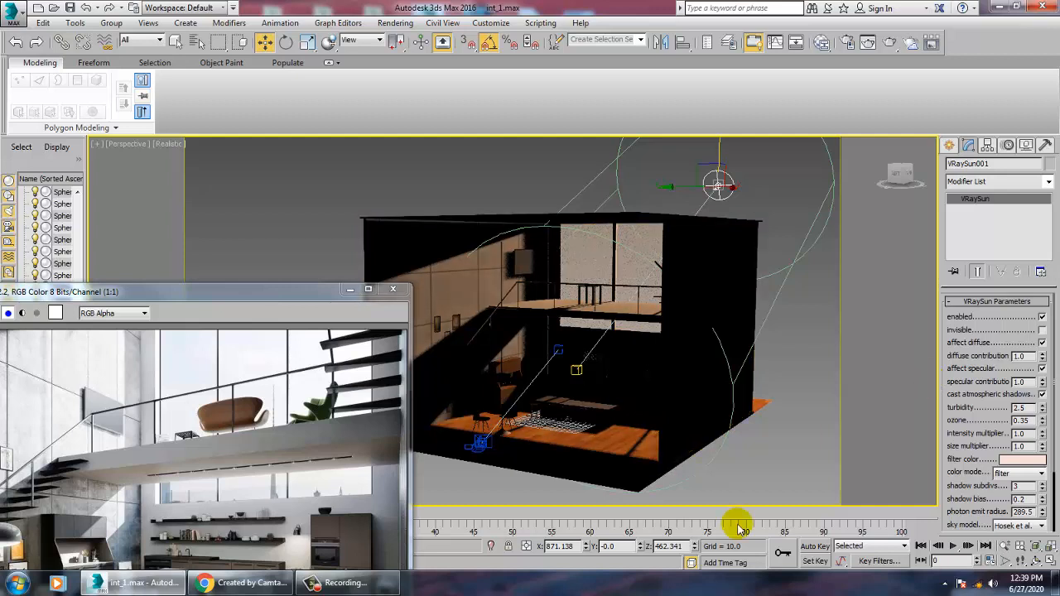
{"action": "double_click", "coordinate": [1024, 433]}
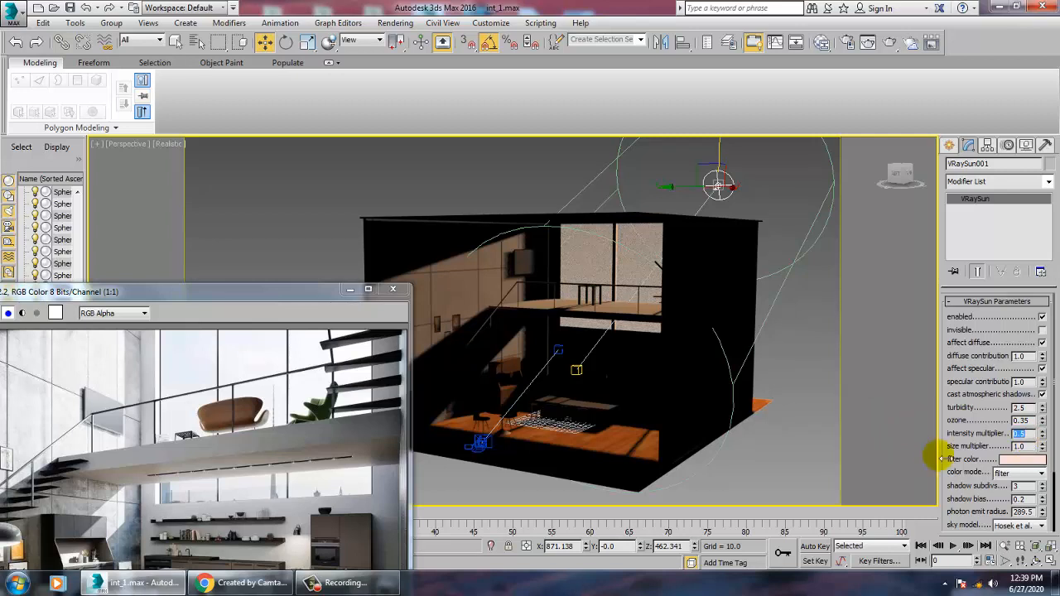
Create a V-Ray plane light by the room's open side, with half-length about 122 and half-width about 171
{"action": "left_click", "coordinate": [950, 147]}
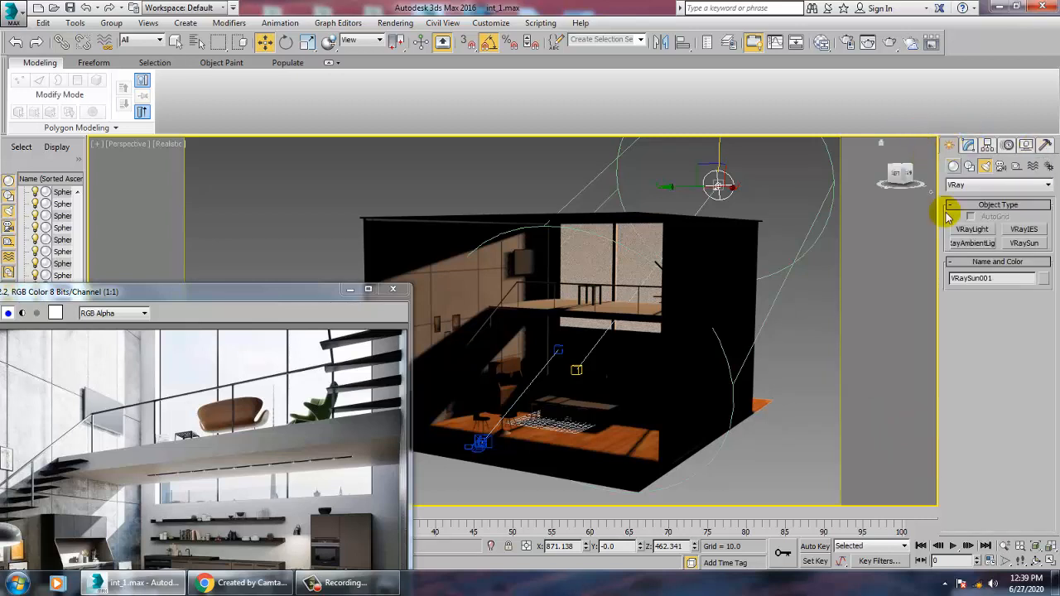
{"action": "left_click", "coordinate": [973, 229]}
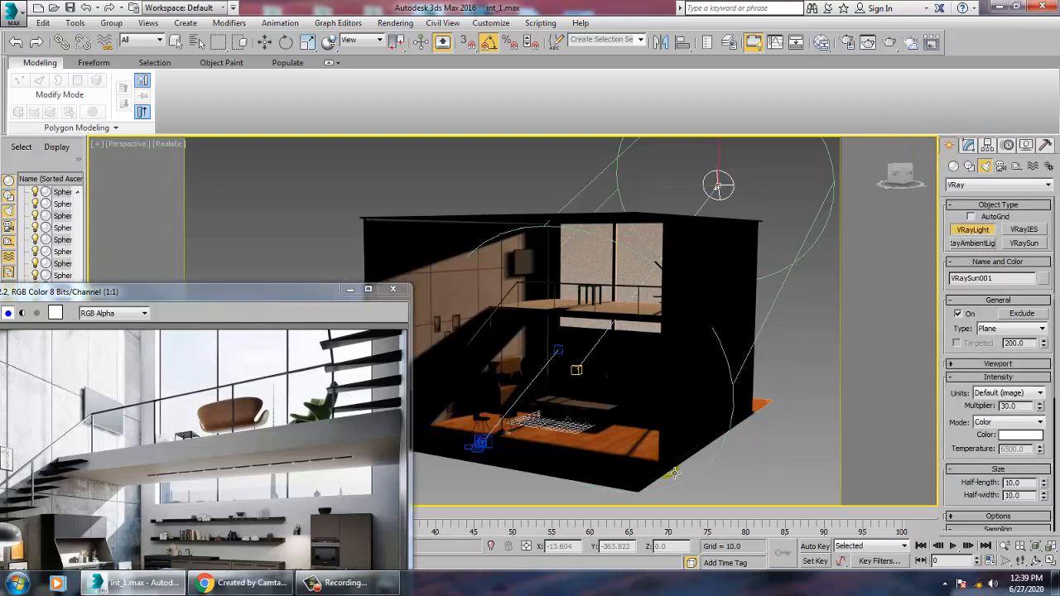
{"action": "middle_click_drag", "start_coordinate": [644, 437], "coordinate": [560, 380], "text": "alt"}
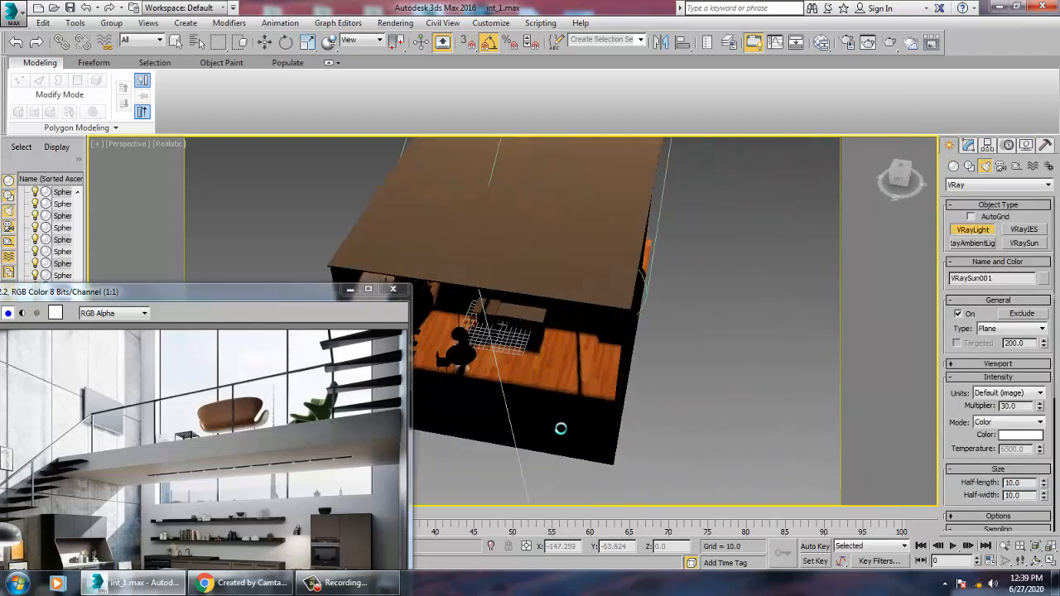
{"action": "left_click_drag", "start_coordinate": [585, 447], "coordinate": [671, 508]}
Tilt the plane light about 53 degrees to face the room's open side and move it to about X -418, Z 242
{"action": "key", "text": "w"}
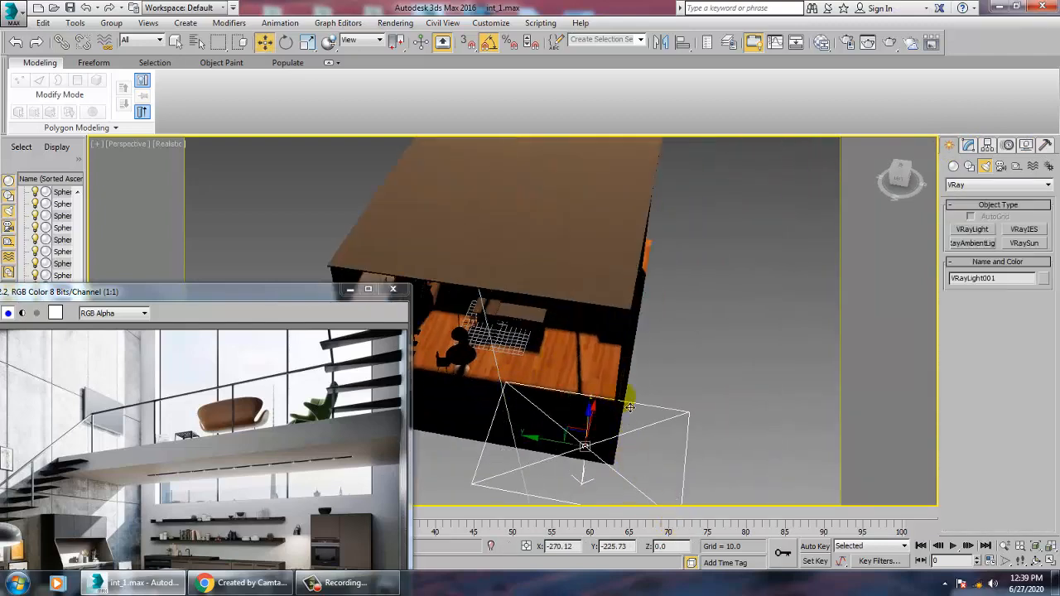
{"action": "middle_click_drag", "start_coordinate": [629, 408], "coordinate": [601, 424], "text": "alt"}
{"action": "left_click_drag", "start_coordinate": [591, 412], "coordinate": [594, 362]}
{"action": "key", "text": "e"}
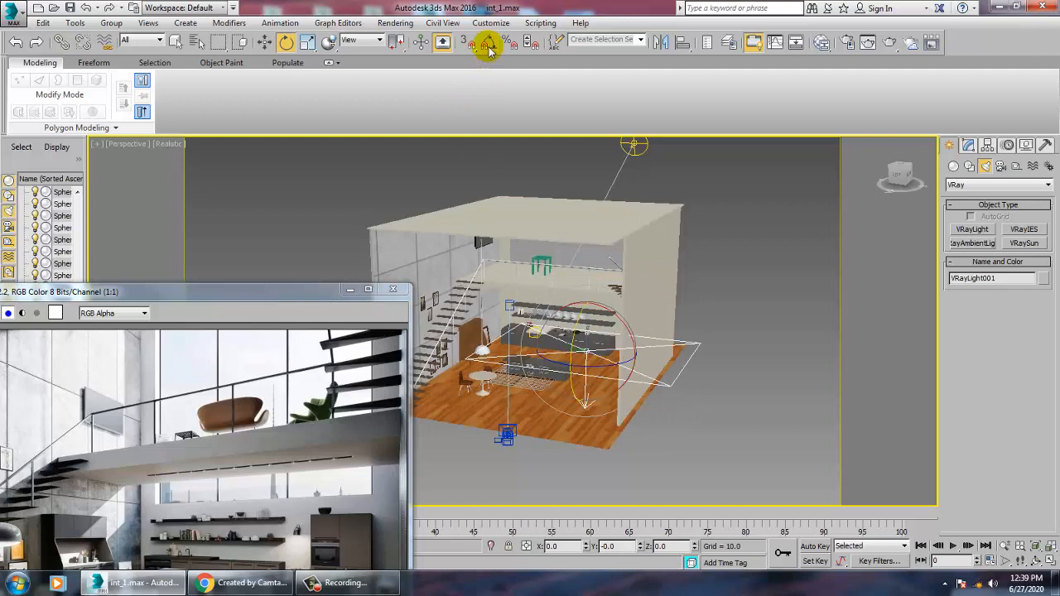
{"action": "left_click_drag", "start_coordinate": [585, 373], "coordinate": [655, 372]}
{"action": "key", "text": "w"}
{"action": "middle_click_drag", "start_coordinate": [660, 364], "coordinate": [583, 362], "text": "alt"}
{"action": "left_click_drag", "start_coordinate": [572, 341], "coordinate": [709, 265]}
Change the plane light's colour to a pale warm beige and set its intensity multiplier to 3
{"action": "left_click", "coordinate": [969, 146]}
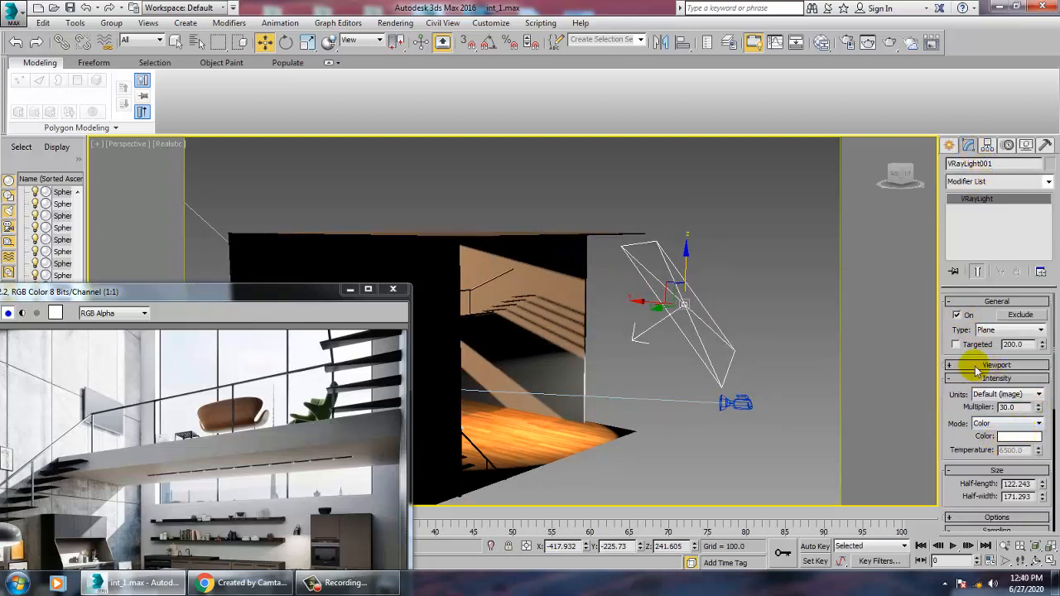
{"action": "double_click", "coordinate": [1012, 407]}
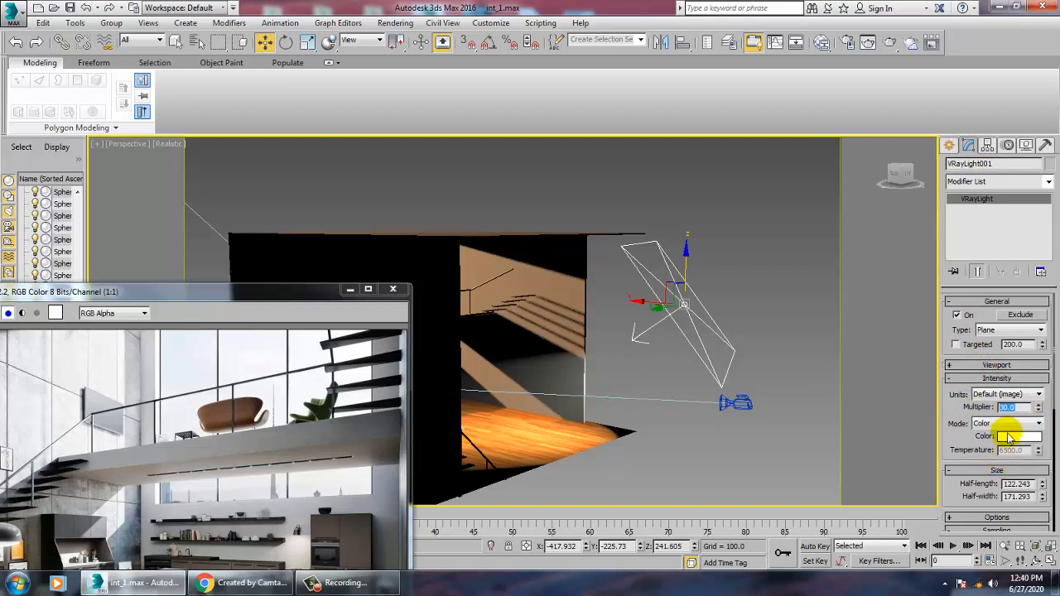
{"action": "left_click", "coordinate": [1012, 439]}
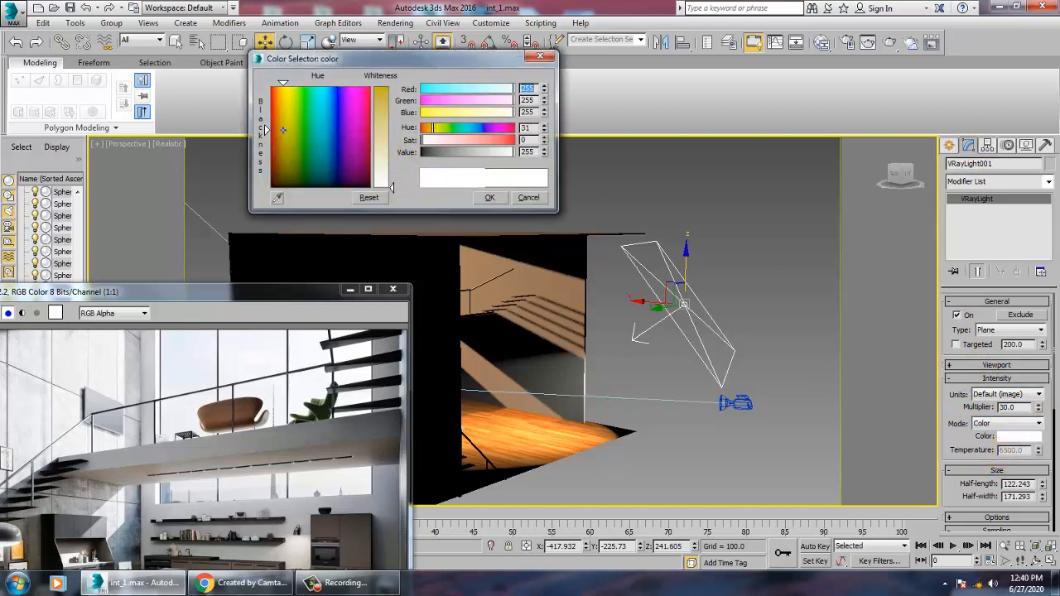
{"action": "left_click_drag", "start_coordinate": [281, 130], "coordinate": [279, 130]}
{"action": "left_click_drag", "start_coordinate": [393, 186], "coordinate": [392, 154]}
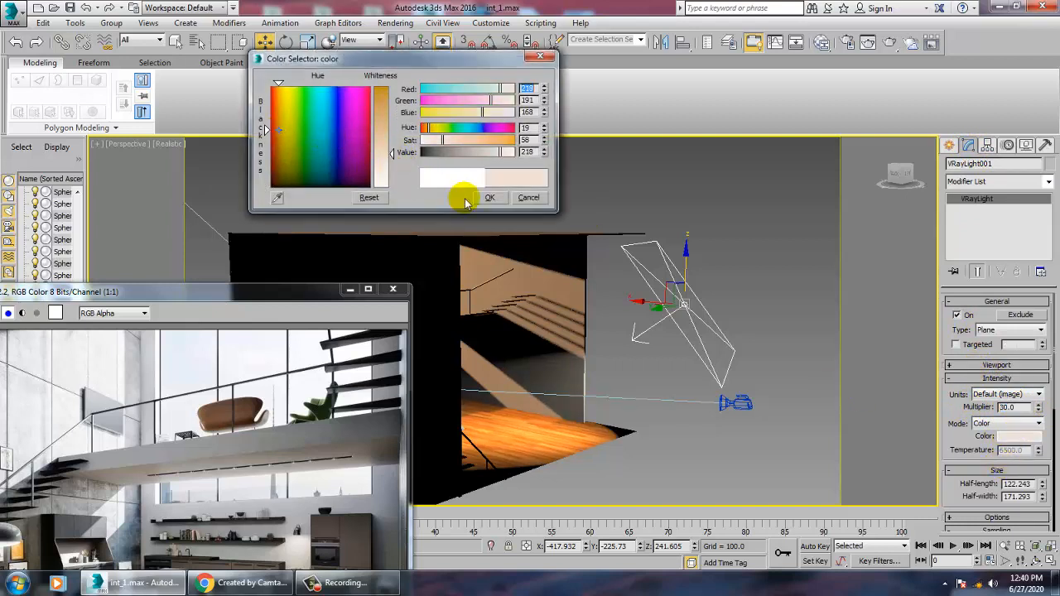
{"action": "left_click", "coordinate": [493, 202]}
{"action": "left_click_drag", "start_coordinate": [1027, 408], "coordinate": [977, 397]}
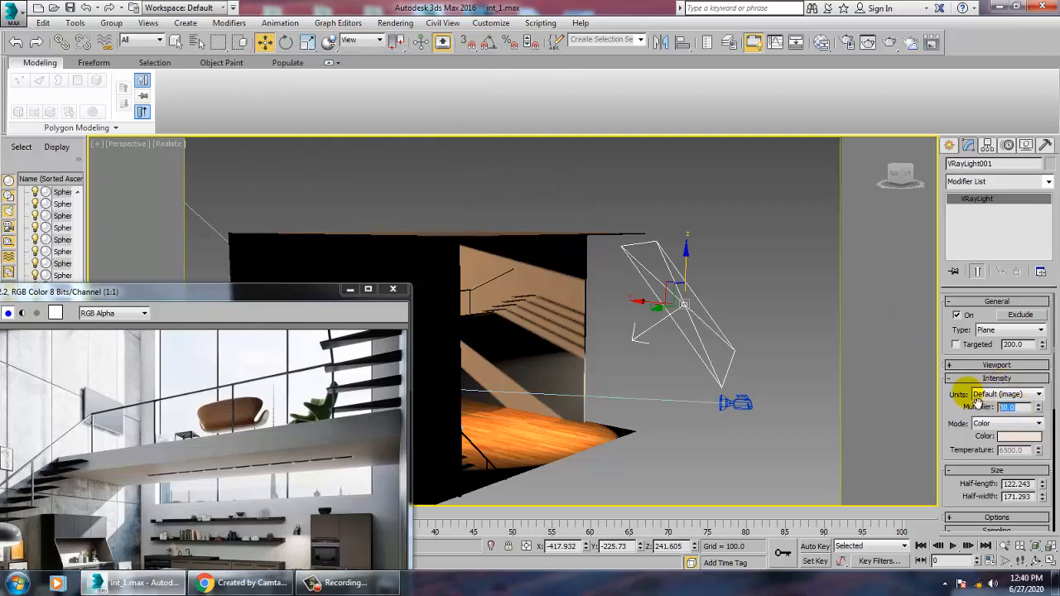
{"action": "type", "text": "3"}
{"action": "key", "text": "Return"}
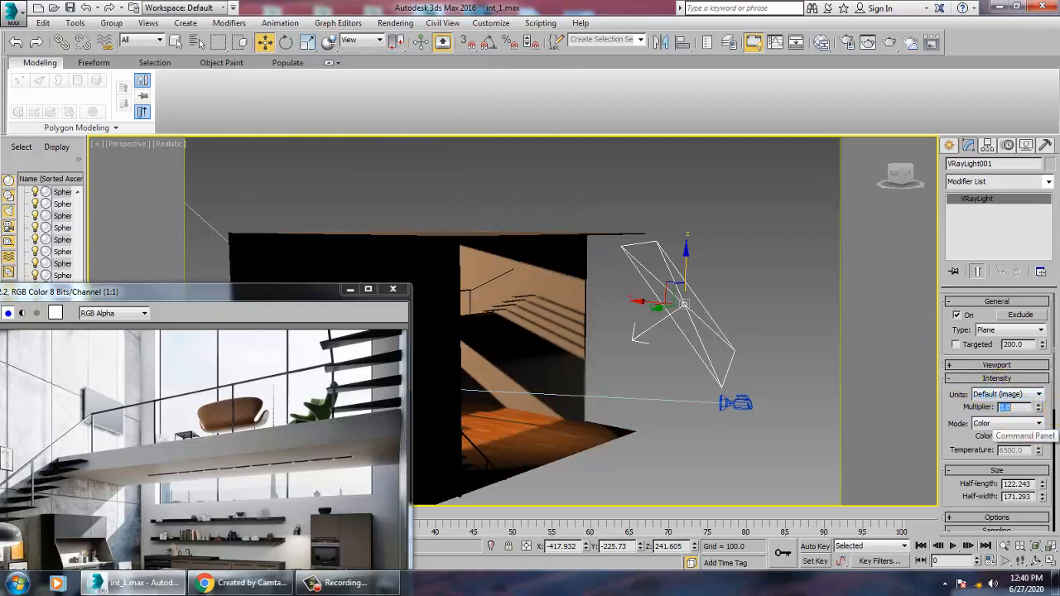
Turn off shadow casting for the plane light and make it double-sided and invisible
{"action": "scroll", "coordinate": [973, 451], "scroll_direction": "down", "scroll_amount": 3}
{"action": "left_click", "coordinate": [987, 444]}
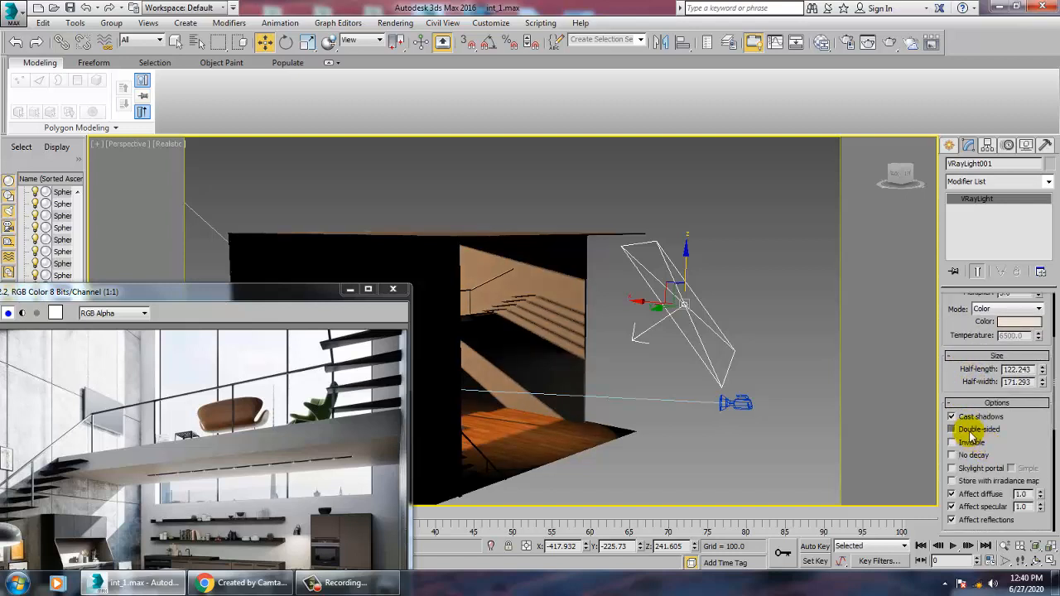
{"action": "left_click", "coordinate": [972, 431]}
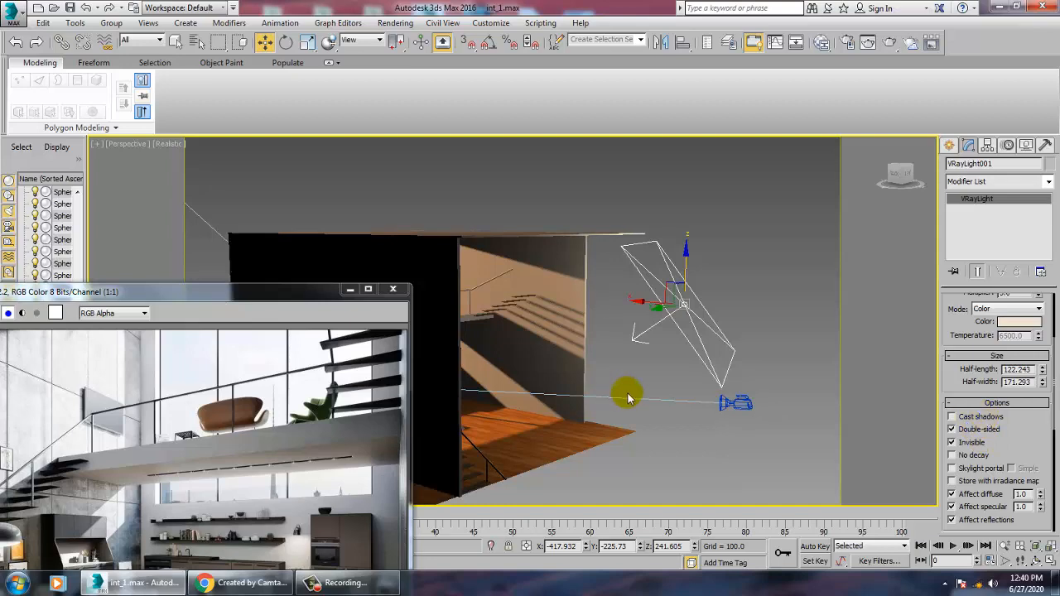
Move the plane light to about X -379 and duplicate it as one Copy across the open side at about Y 90
{"action": "middle_click_drag", "start_coordinate": [627, 395], "coordinate": [577, 405], "text": "alt"}
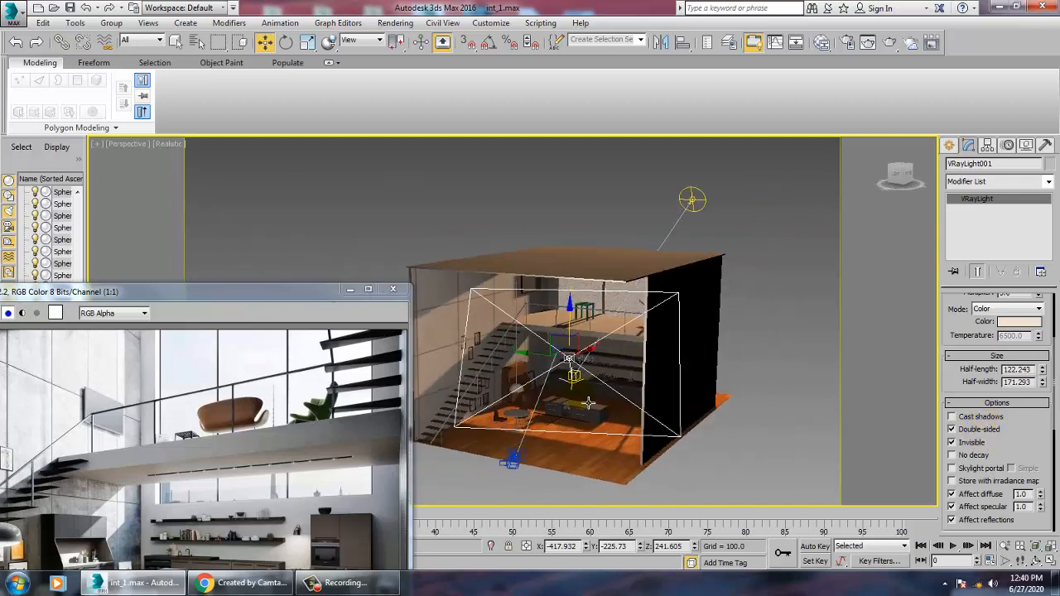
{"action": "scroll", "coordinate": [580, 389], "scroll_direction": "up", "scroll_amount": 8}
{"action": "mouse_move", "coordinate": [586, 364]}
{"action": "middle_mouse_down", "text": "alt"}
{"action": "mouse_move", "coordinate": [593, 351]}
{"action": "mouse_move", "coordinate": [667, 374]}
{"action": "middle_mouse_up", "text": "alt"}
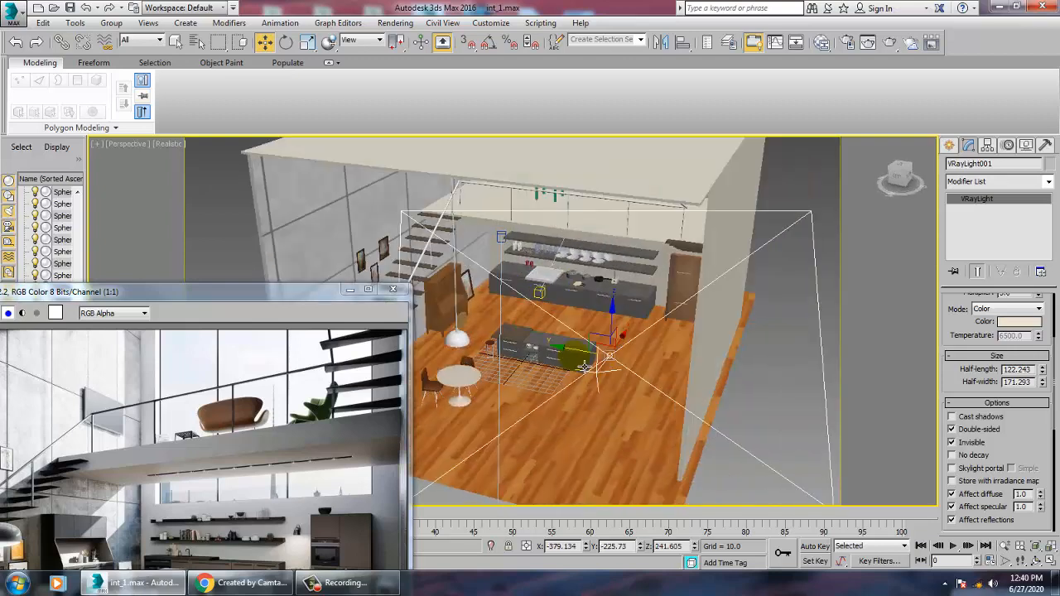
{"action": "scroll", "coordinate": [732, 356], "scroll_direction": "down", "scroll_amount": 6}
{"action": "middle_click_drag", "start_coordinate": [735, 357], "coordinate": [757, 358], "text": "alt"}
{"action": "left_click_drag", "start_coordinate": [708, 354], "coordinate": [538, 340], "text": "shift"}
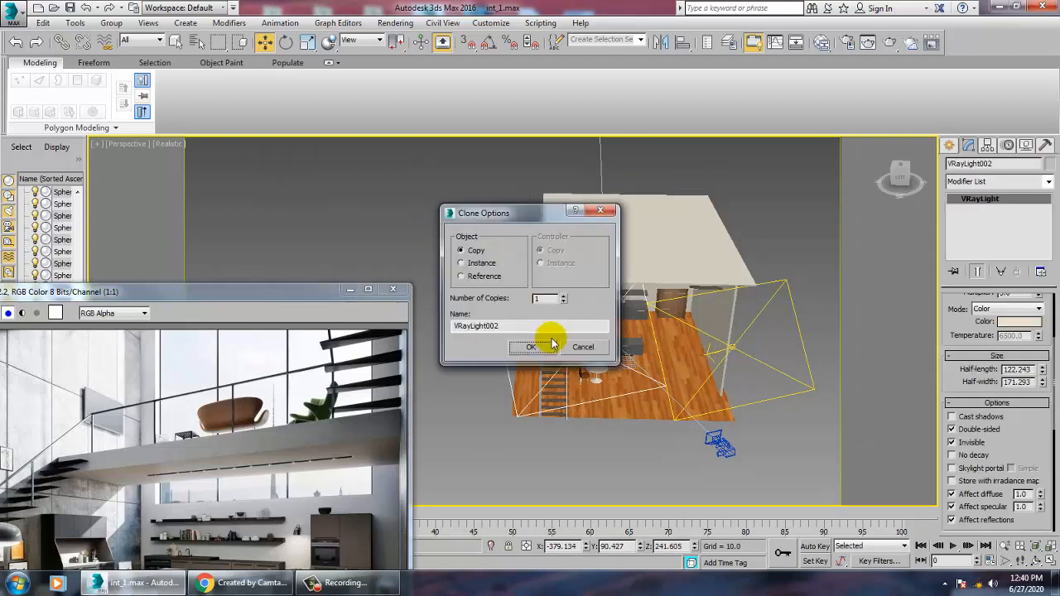
{"action": "left_click", "coordinate": [500, 347]}
Turn the copied plane light about its vertical axis and shift it to about Y 116, beside the staircase wall
{"action": "key", "text": "e"}
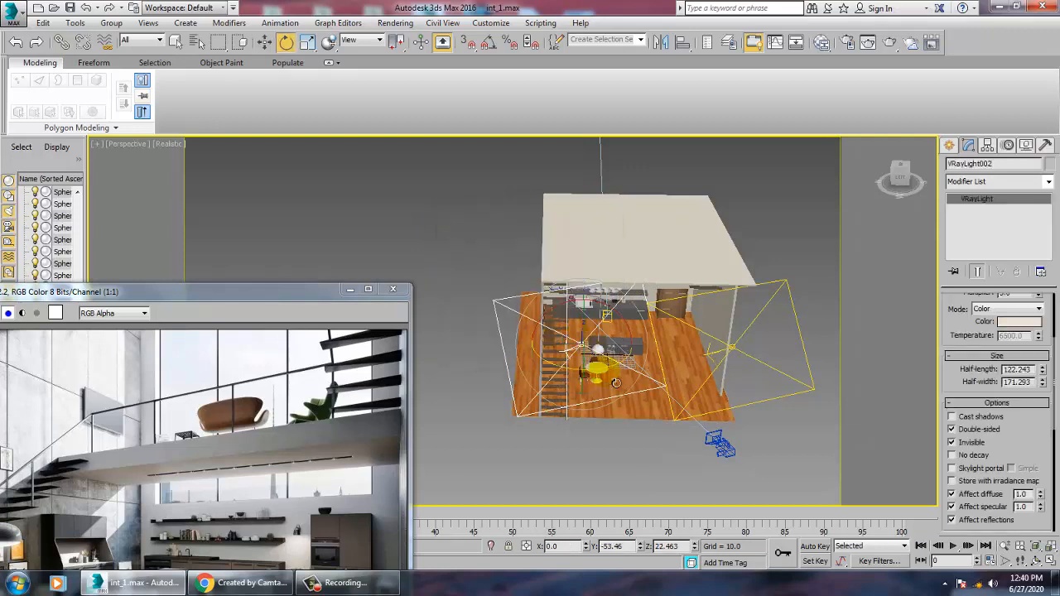
{"action": "left_click_drag", "start_coordinate": [616, 383], "coordinate": [547, 373]}
{"action": "middle_click_drag", "start_coordinate": [540, 373], "coordinate": [560, 349], "text": "alt"}
{"action": "key", "text": "w"}
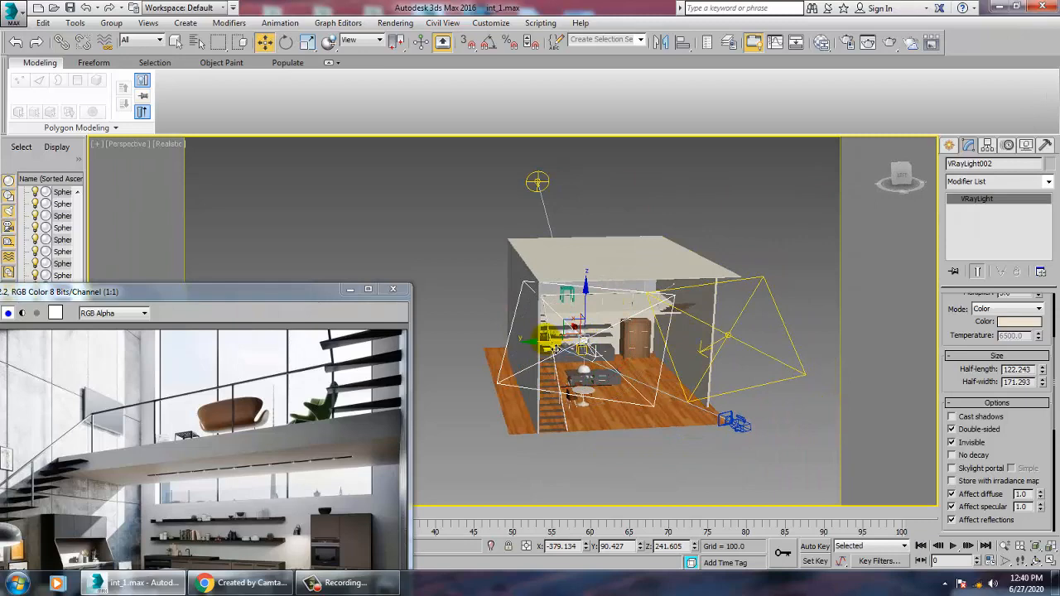
{"action": "scroll", "coordinate": [685, 382], "scroll_direction": "up", "scroll_amount": 6}
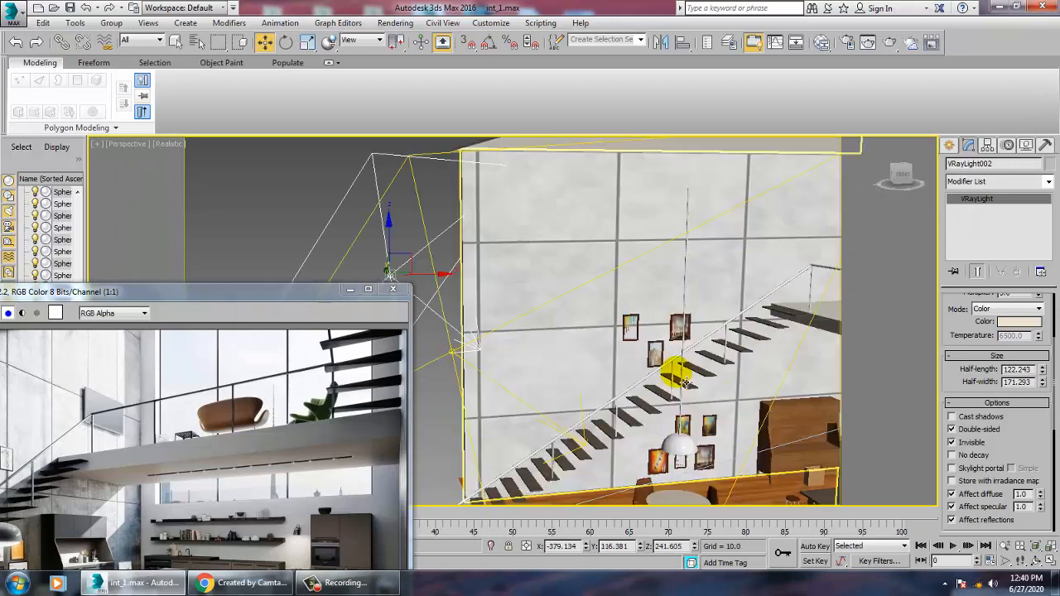
Set the copied plane light's intensity multiplier to 0.5
{"action": "scroll", "coordinate": [1002, 447], "scroll_direction": "up", "scroll_amount": 3}
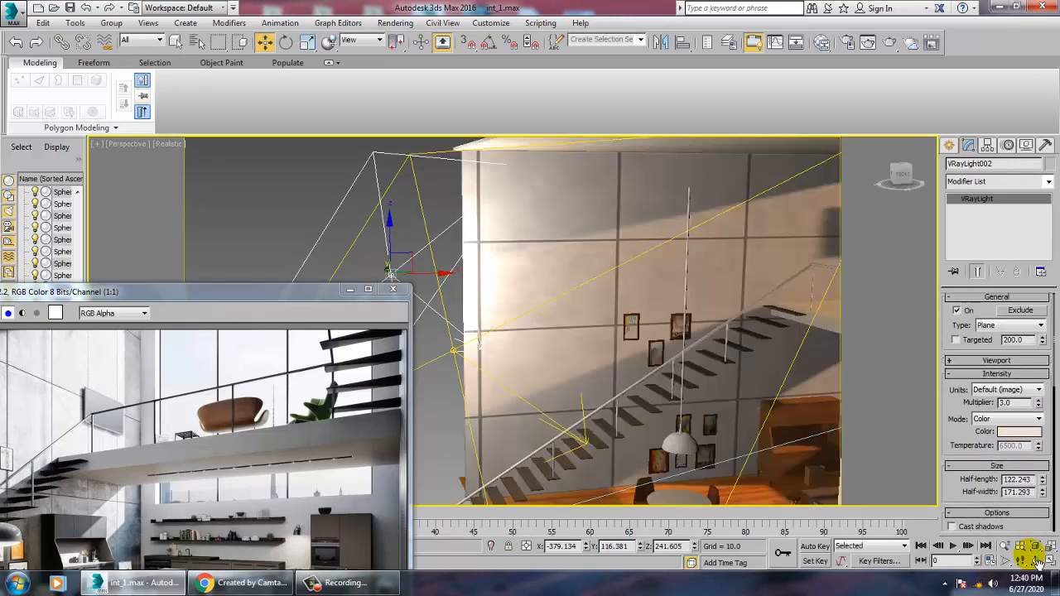
{"action": "double_click", "coordinate": [1004, 402]}
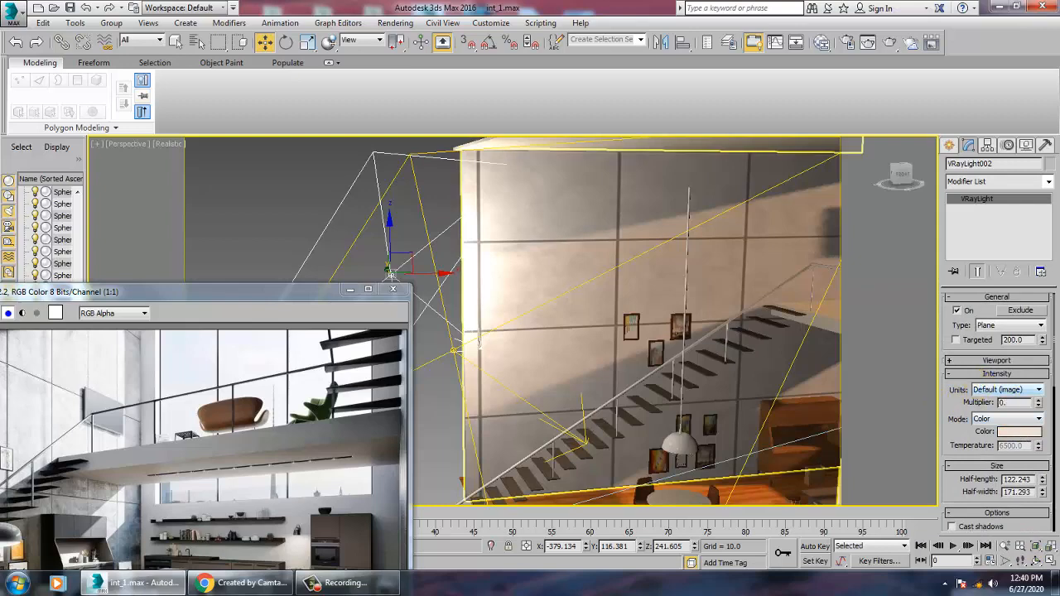
{"action": "key", "text": "Return"}
{"action": "left_click", "coordinate": [628, 356]}
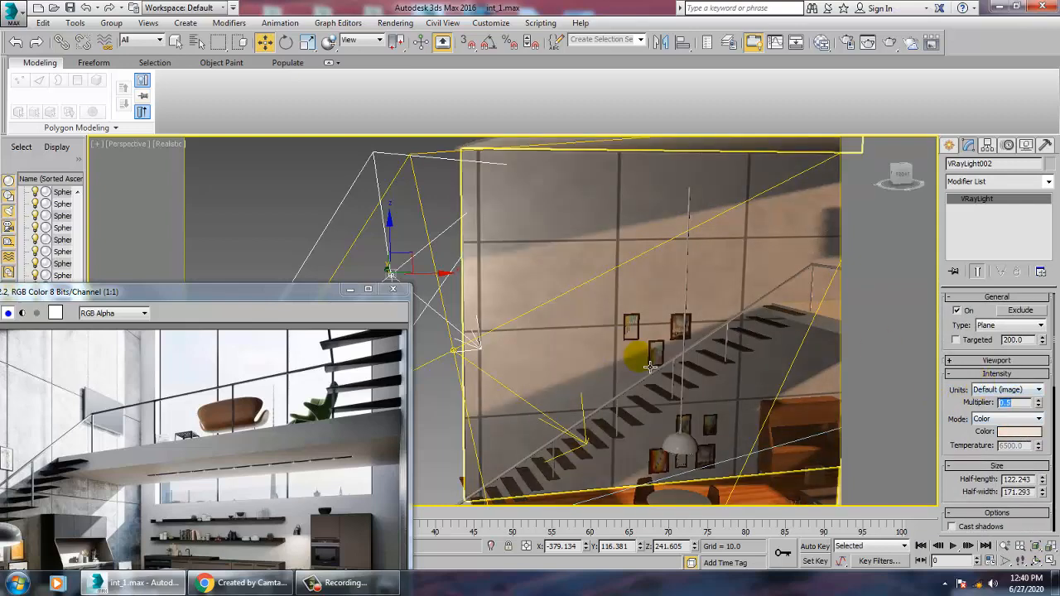
Minimise the reference image and test-render the interior from the physical camera, closing the render window when finished
{"action": "left_click", "coordinate": [669, 305]}
{"action": "key", "text": "c"}
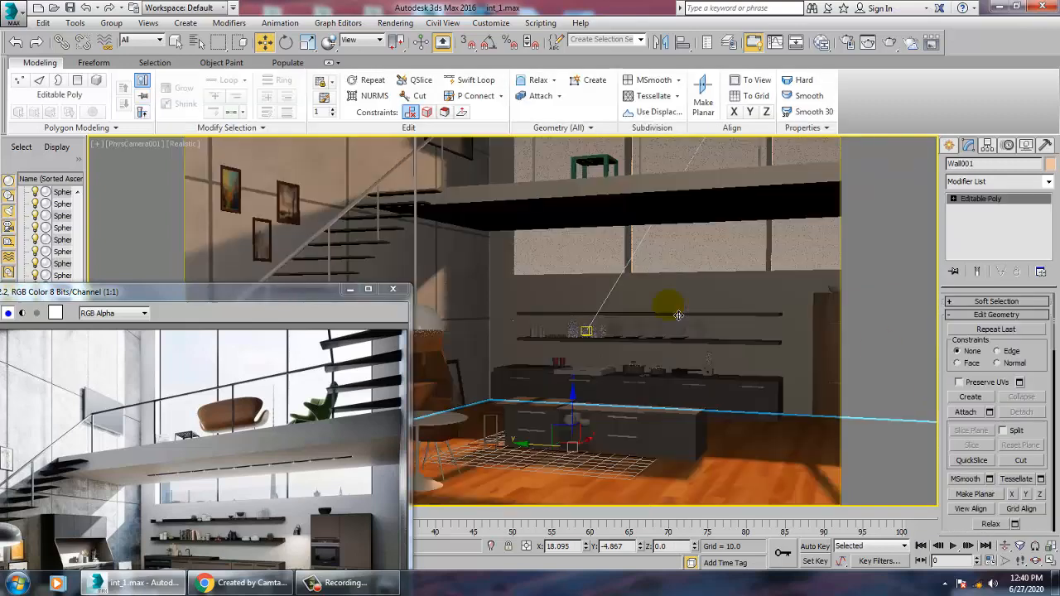
{"action": "left_click", "coordinate": [352, 291]}
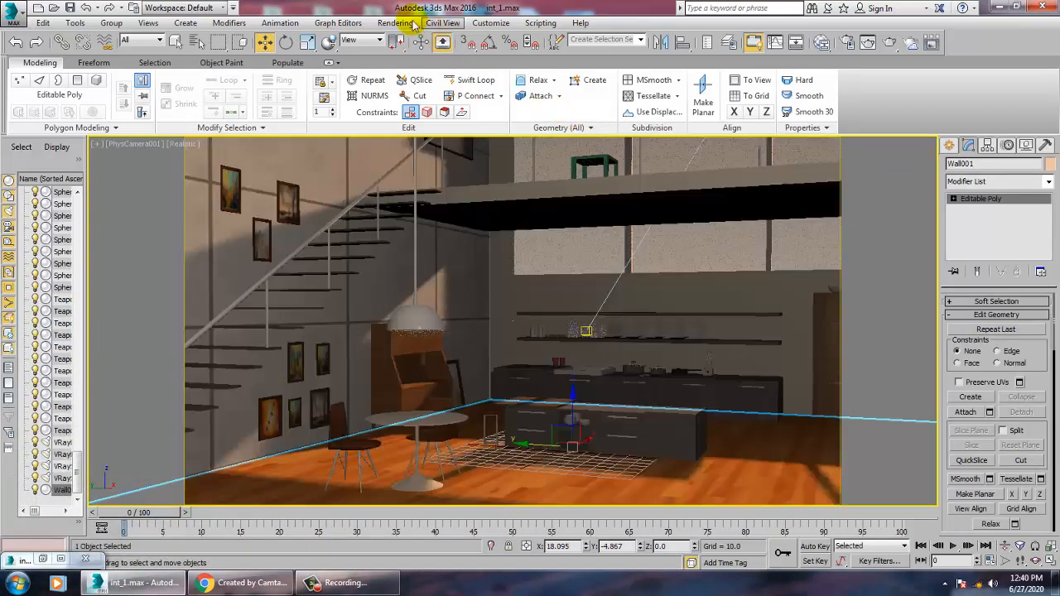
{"action": "left_click", "coordinate": [394, 23]}
{"action": "left_click", "coordinate": [404, 39]}
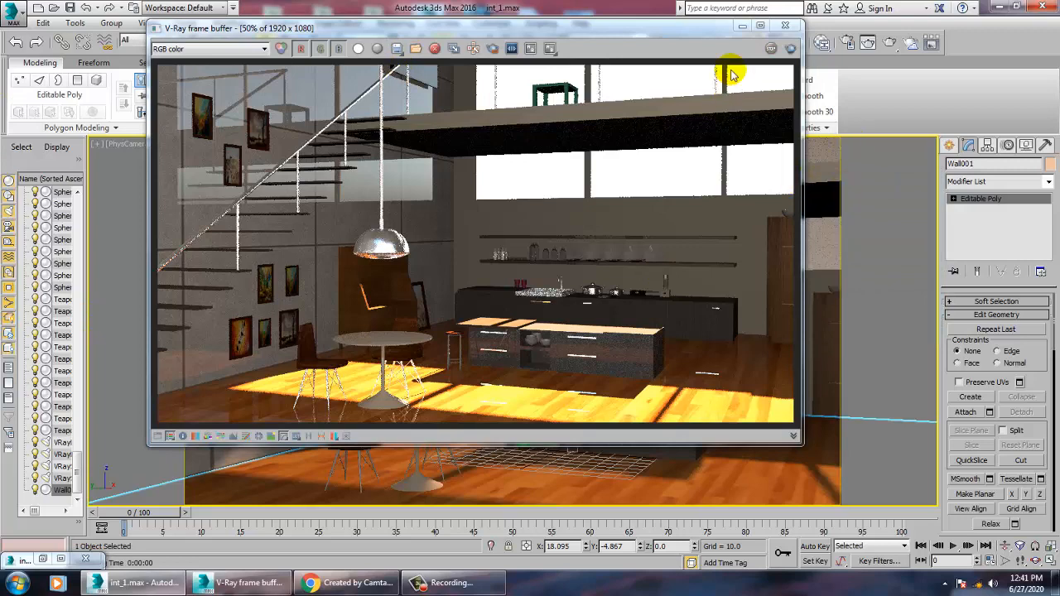
{"action": "left_click", "coordinate": [785, 25]}
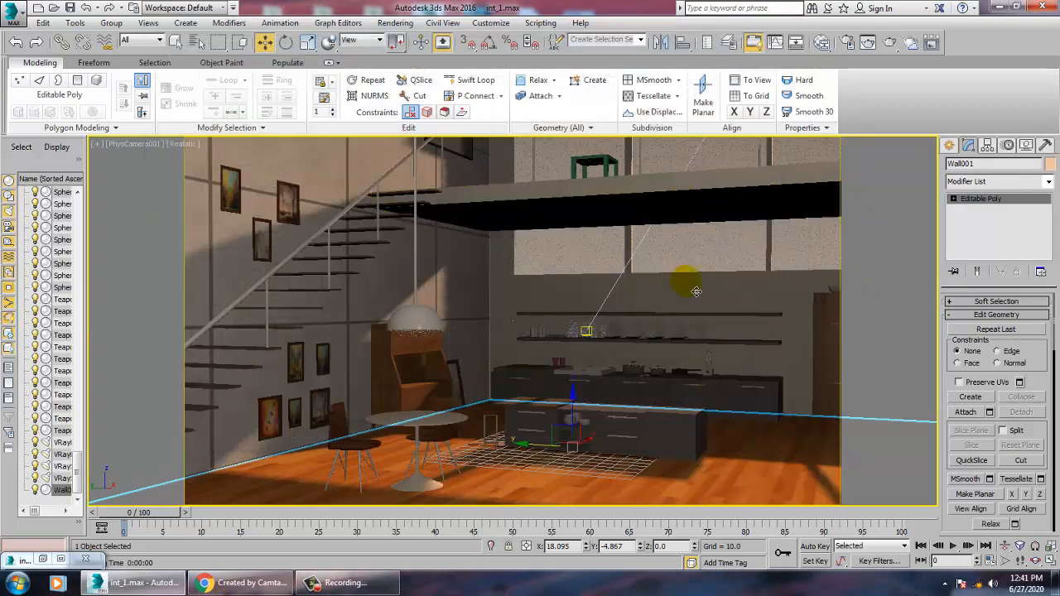
Move the V-Ray sun farther from the room and raise it, to about X 1152 and Z 595
{"action": "key", "text": "p"}
{"action": "scroll", "coordinate": [673, 289], "scroll_direction": "down", "scroll_amount": 10}
{"action": "scroll", "coordinate": [662, 294], "scroll_direction": "up", "scroll_amount": 3}
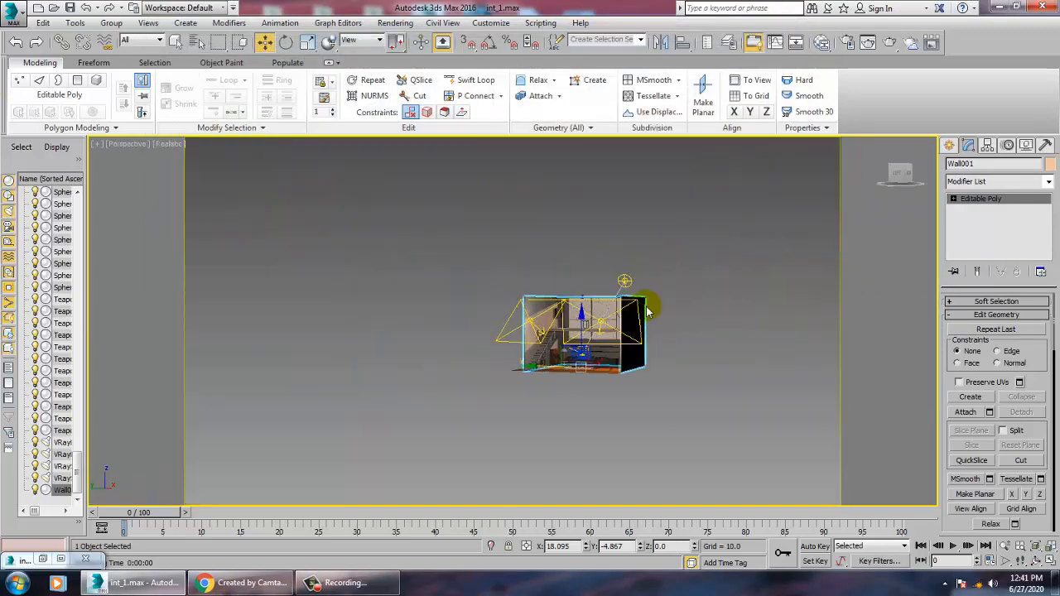
{"action": "left_click", "coordinate": [651, 268]}
{"action": "middle_click_drag", "start_coordinate": [651, 268], "coordinate": [717, 275], "text": "alt"}
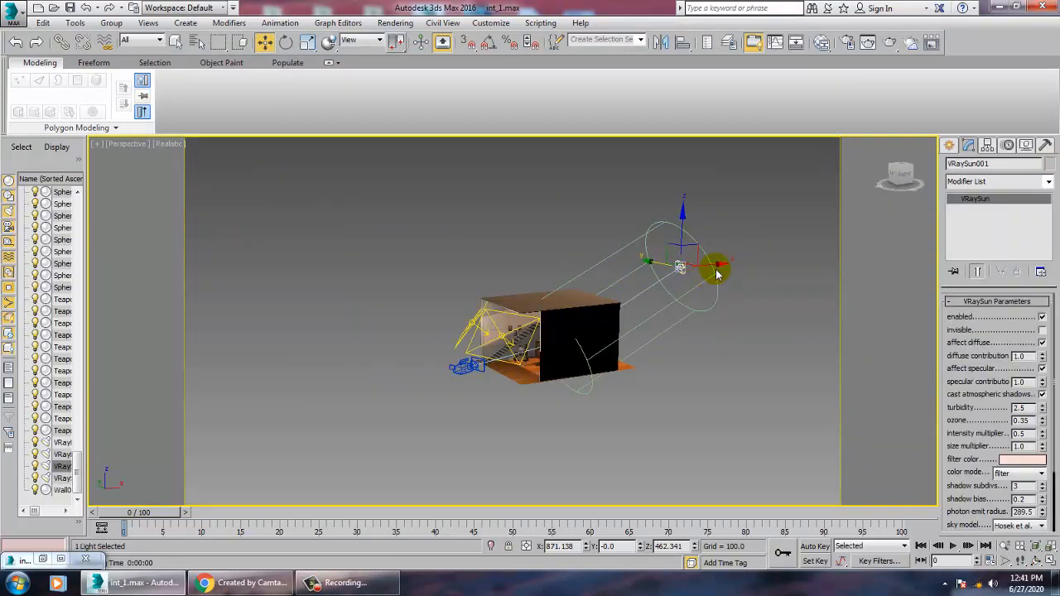
{"action": "left_click_drag", "start_coordinate": [725, 273], "coordinate": [751, 262]}
{"action": "left_click", "coordinate": [751, 260]}
{"action": "key", "text": "ctrl+z"}
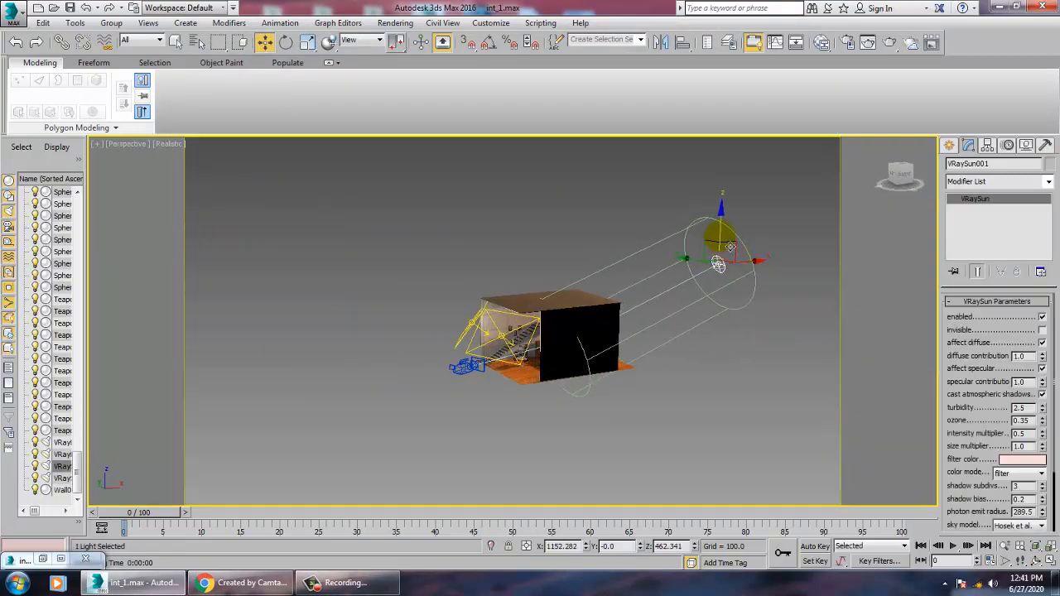
{"action": "left_click_drag", "start_coordinate": [725, 207], "coordinate": [726, 206]}
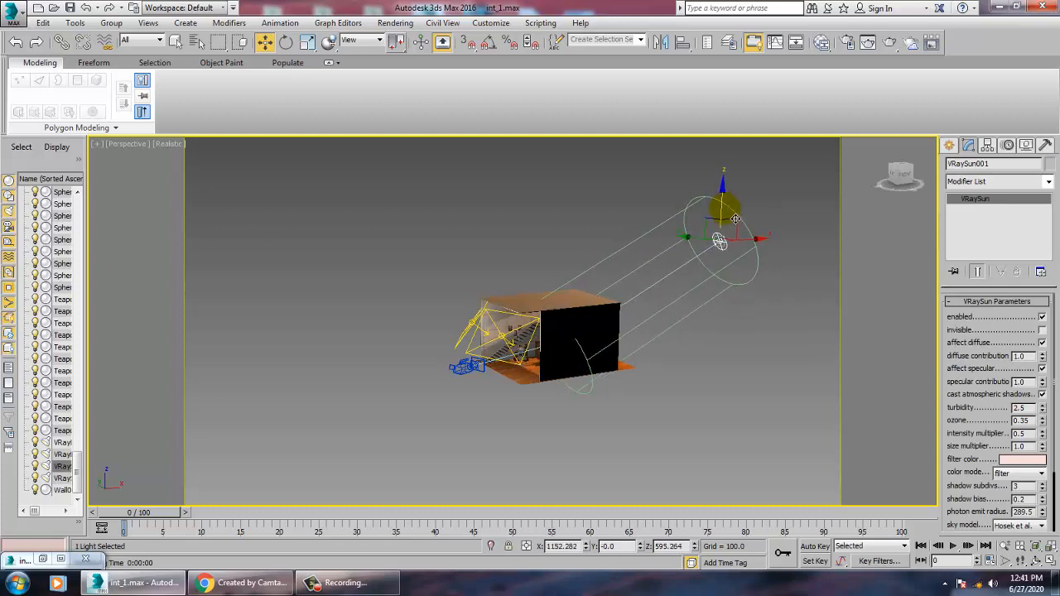
Return to the physical camera view and set the V-Ray sun's intensity multiplier to 0.05
{"action": "key", "text": "c"}
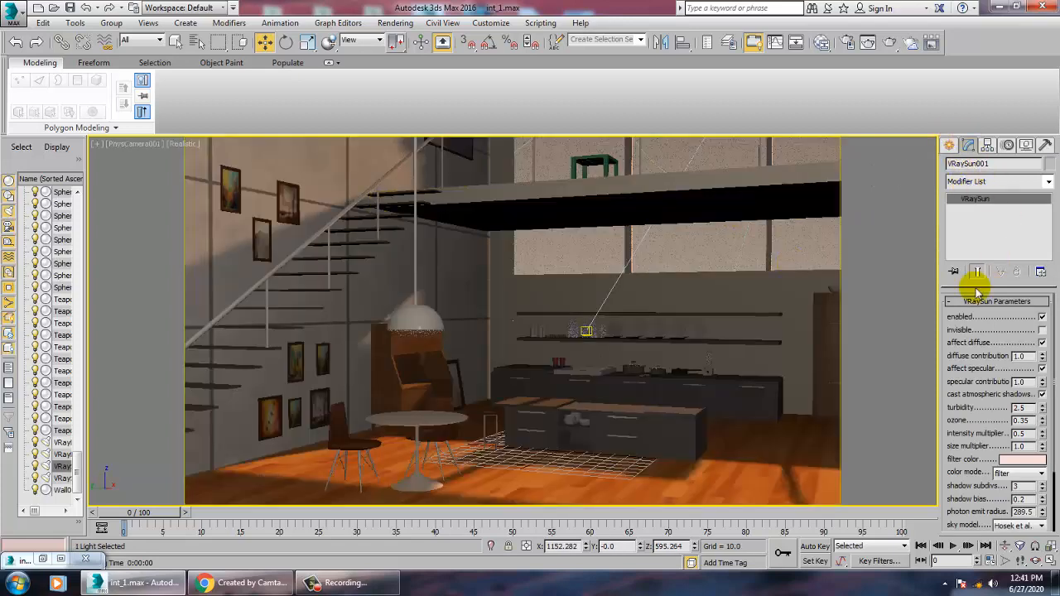
{"action": "left_click", "coordinate": [1021, 434]}
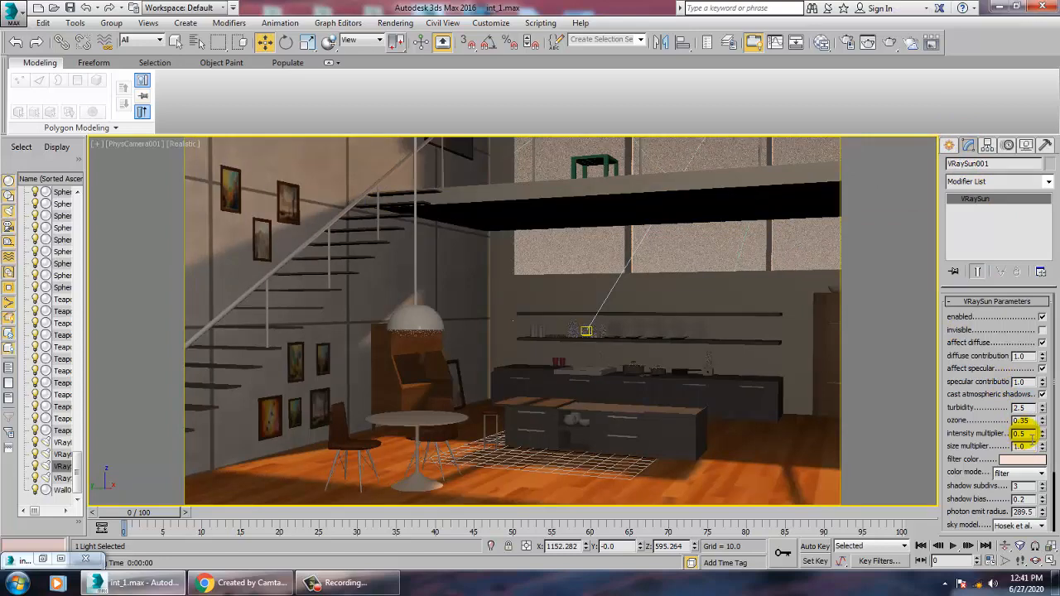
{"action": "left_click_drag", "start_coordinate": [1035, 433], "coordinate": [996, 429]}
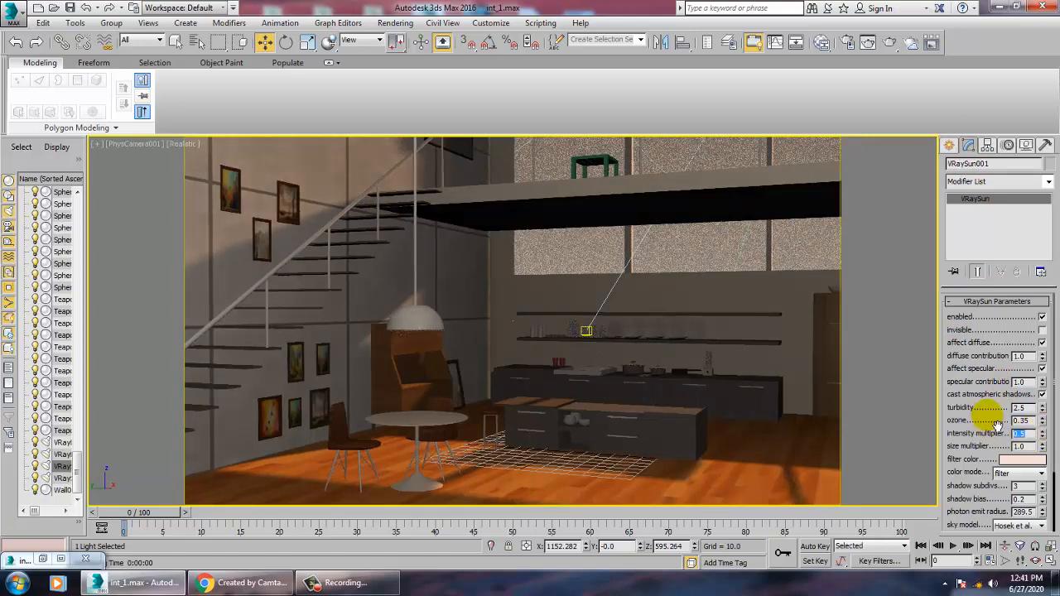
{"action": "type", "text": "0.1"}
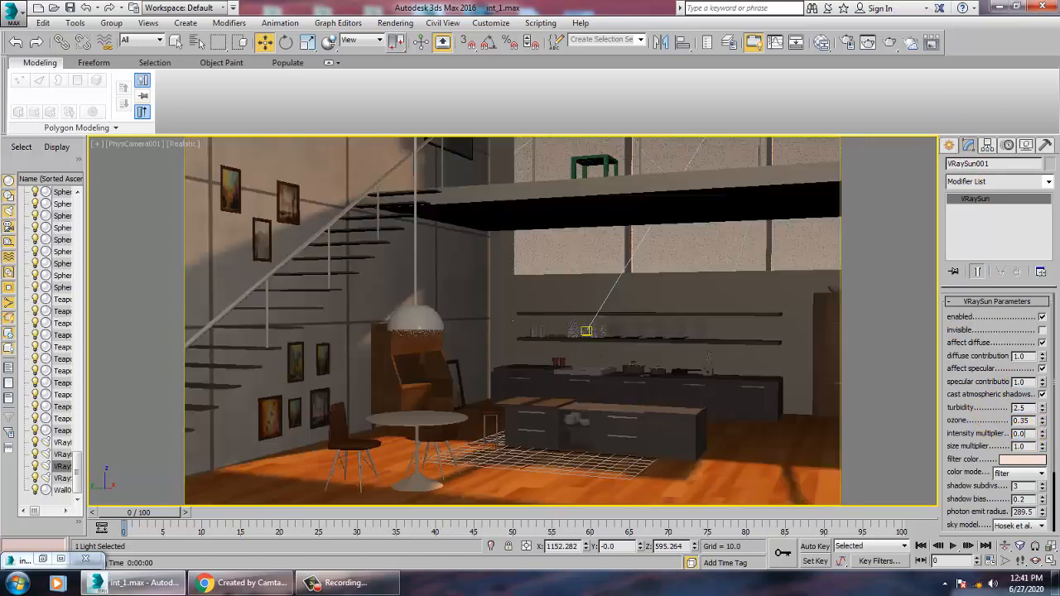
Test-render the interior with the weaker sun and close the render window
{"action": "left_click", "coordinate": [395, 23]}
{"action": "left_click", "coordinate": [401, 39]}
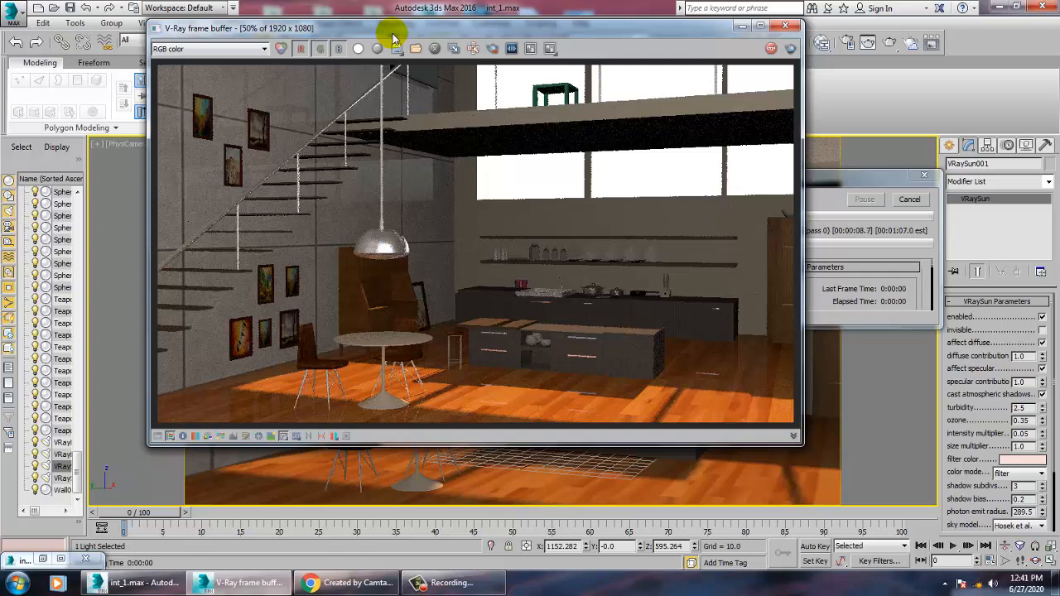
{"action": "left_click", "coordinate": [783, 27]}
Change the sun's filter colour to a warm beige with red 203, green 177 and blue 136
{"action": "left_click", "coordinate": [1019, 460]}
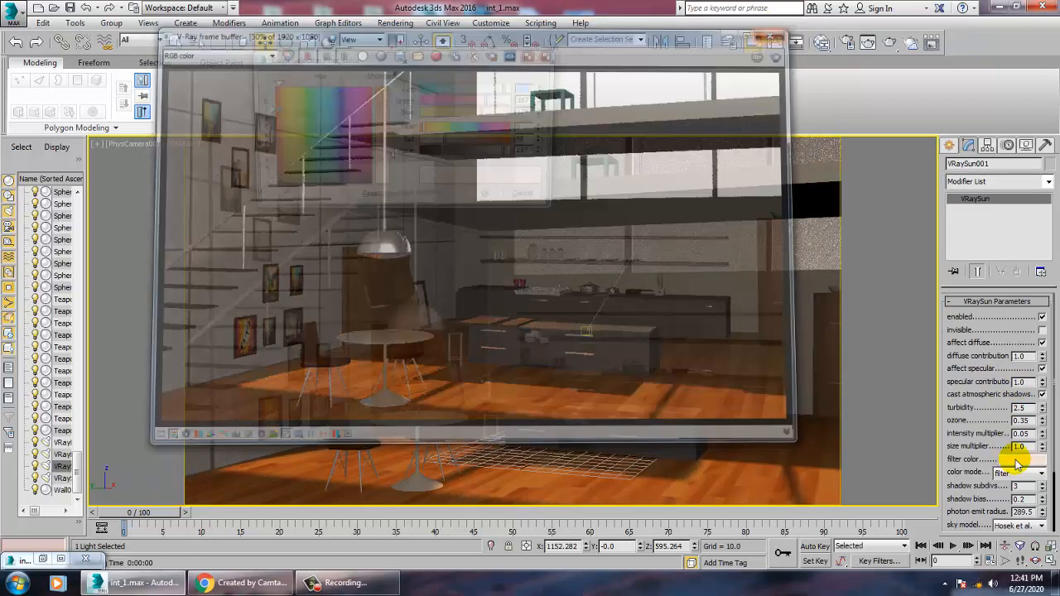
{"action": "left_click_drag", "start_coordinate": [265, 136], "coordinate": [281, 132]}
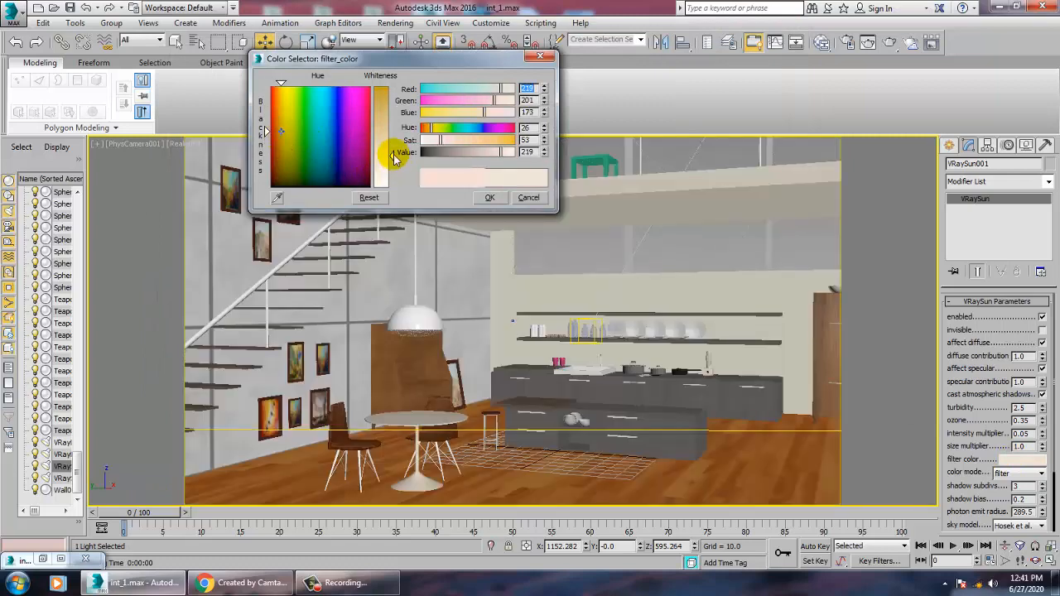
{"action": "left_click_drag", "start_coordinate": [393, 156], "coordinate": [393, 143]}
{"action": "left_click", "coordinate": [489, 197]}
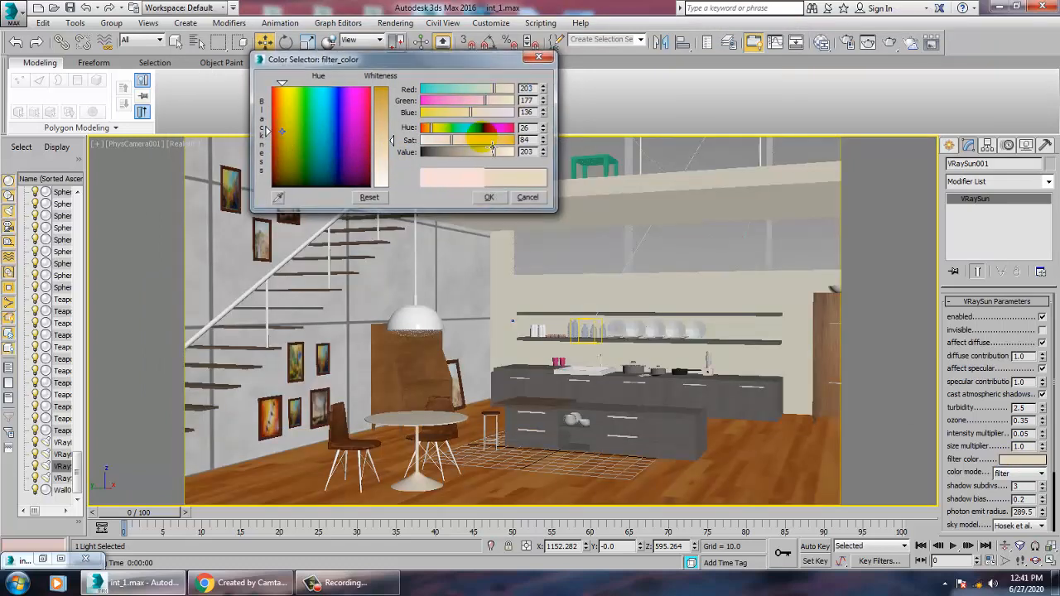
Test-render the camera view with the warmer sun filter colour and close the render window
{"action": "left_click", "coordinate": [394, 23]}
{"action": "left_click", "coordinate": [402, 31]}
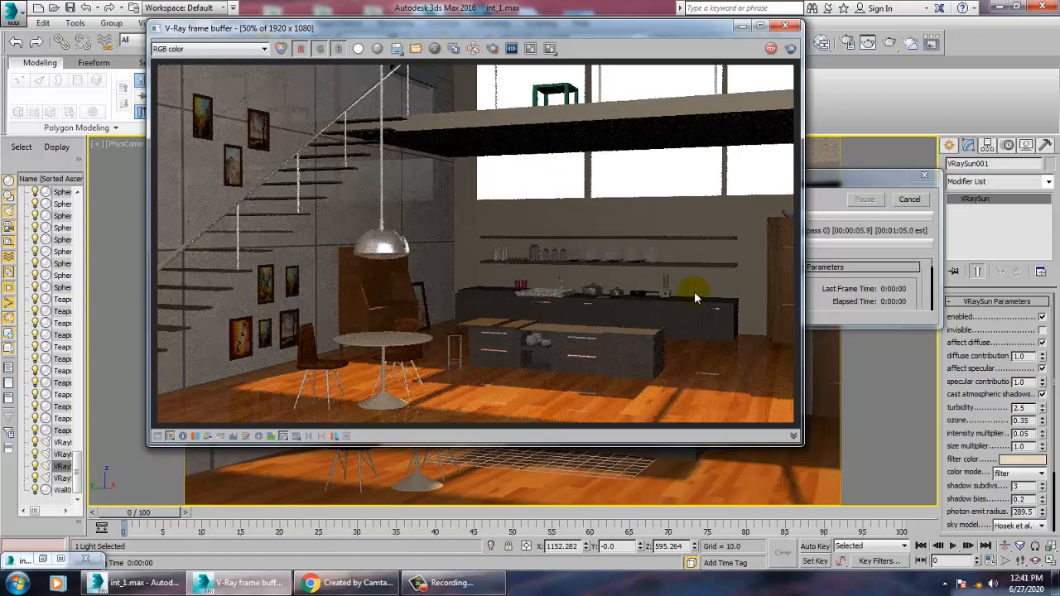
{"action": "left_click", "coordinate": [786, 28]}
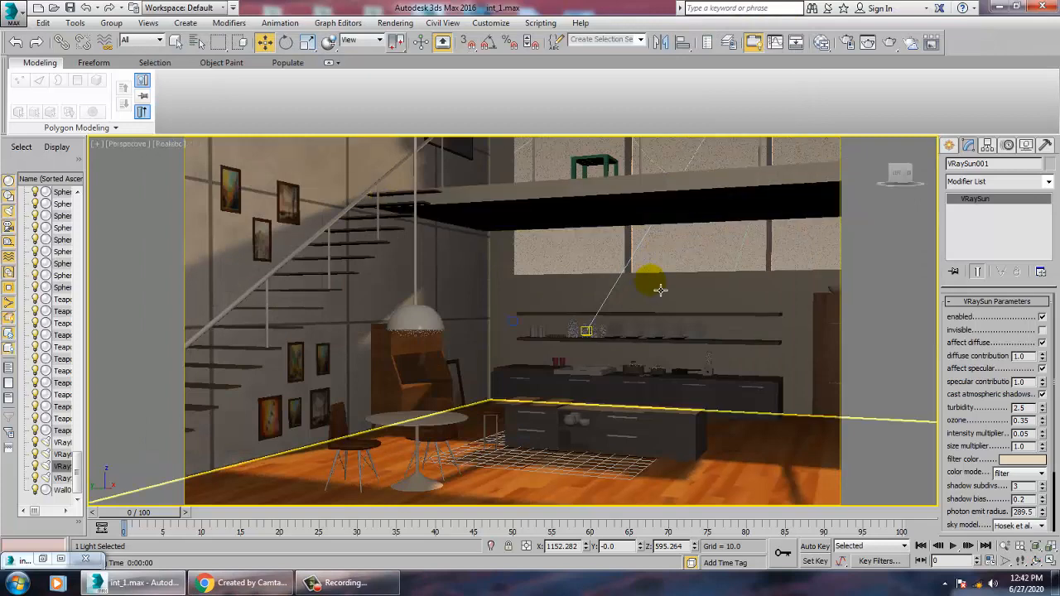
Lower the V-Ray sun to about Z 489, undo its sideways shift, and check the shadows from the physical camera
{"action": "scroll", "coordinate": [660, 289], "scroll_direction": "down", "scroll_amount": 10}
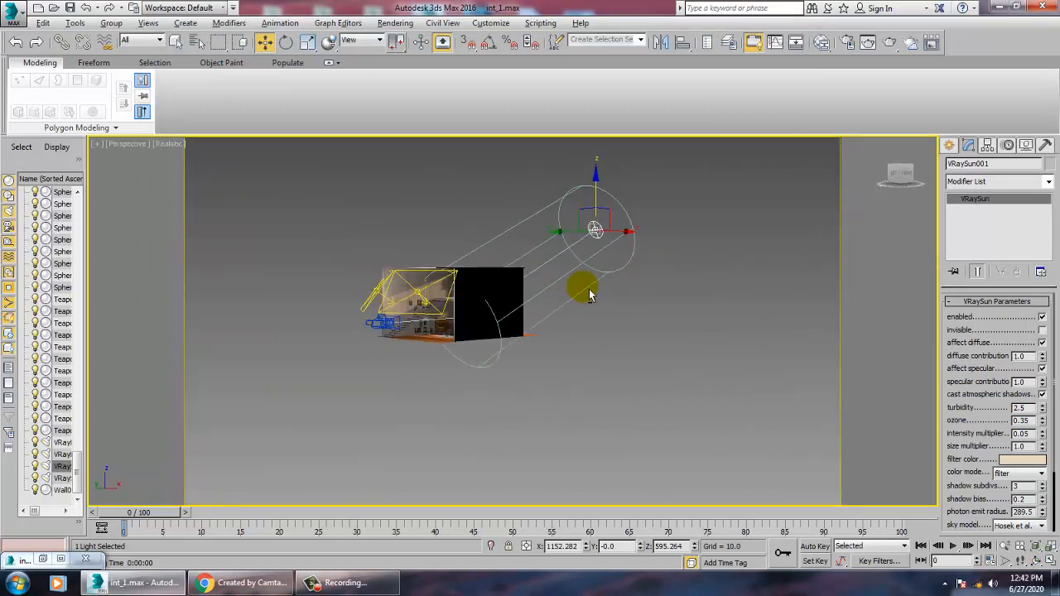
{"action": "left_click_drag", "start_coordinate": [593, 176], "coordinate": [605, 190]}
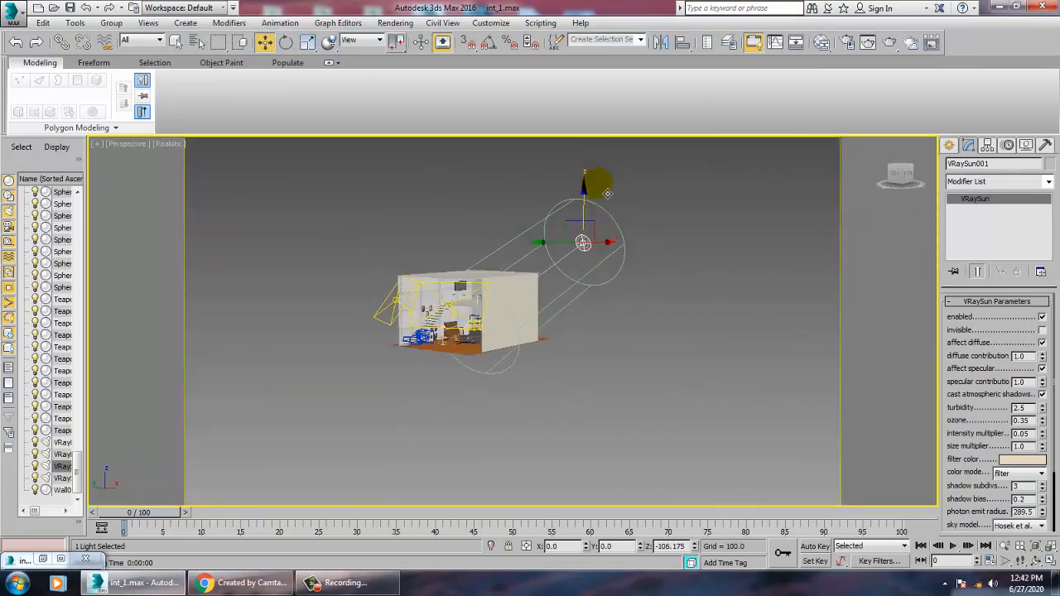
{"action": "middle_click_drag", "start_coordinate": [614, 205], "coordinate": [602, 264], "text": "alt"}
{"action": "middle_click_drag", "start_coordinate": [679, 247], "coordinate": [565, 275], "text": "alt"}
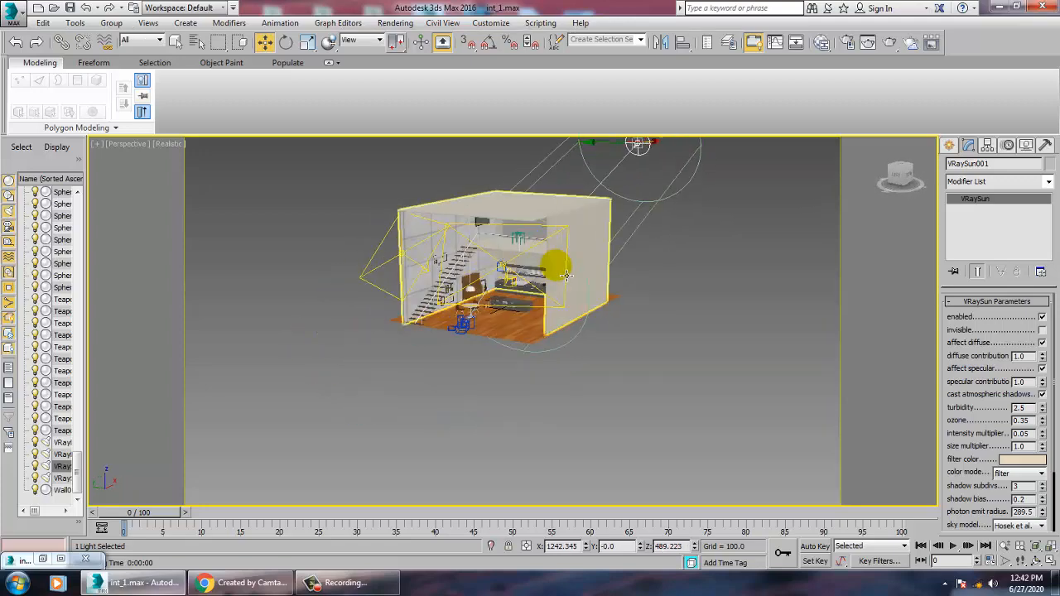
{"action": "key", "text": "c"}
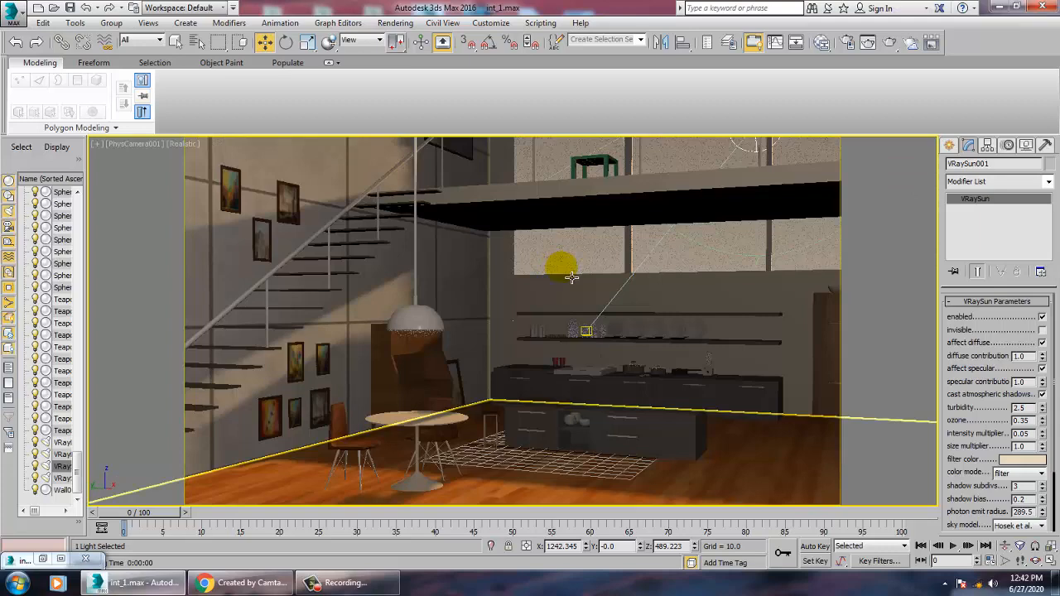
{"action": "key", "text": "ctrl+z"}
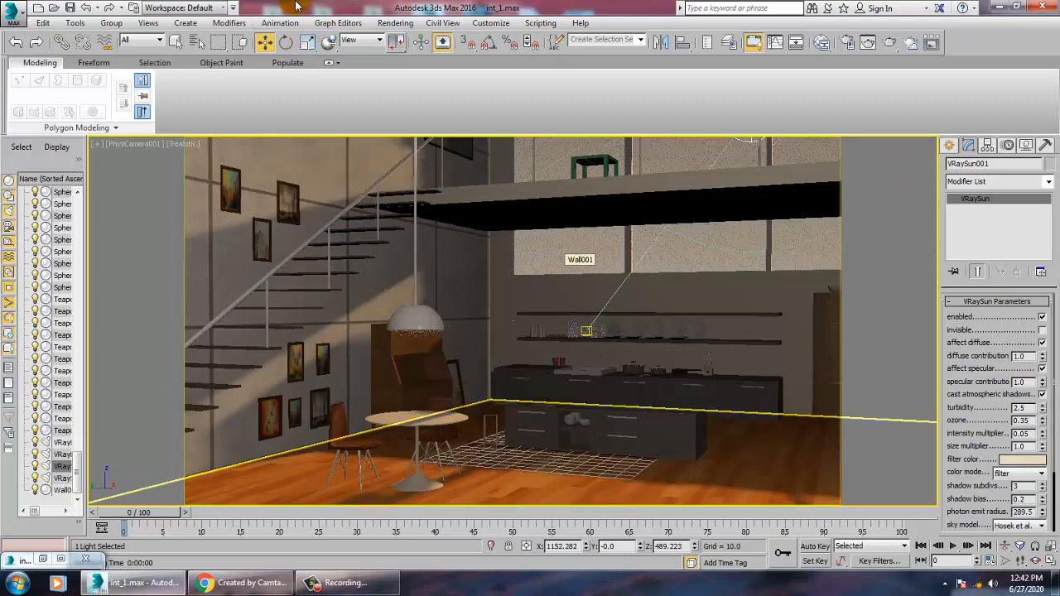
Test-render the interior with the lowered sun, close the render window and undo the lowering
{"action": "left_click", "coordinate": [391, 22]}
{"action": "left_click", "coordinate": [404, 38]}
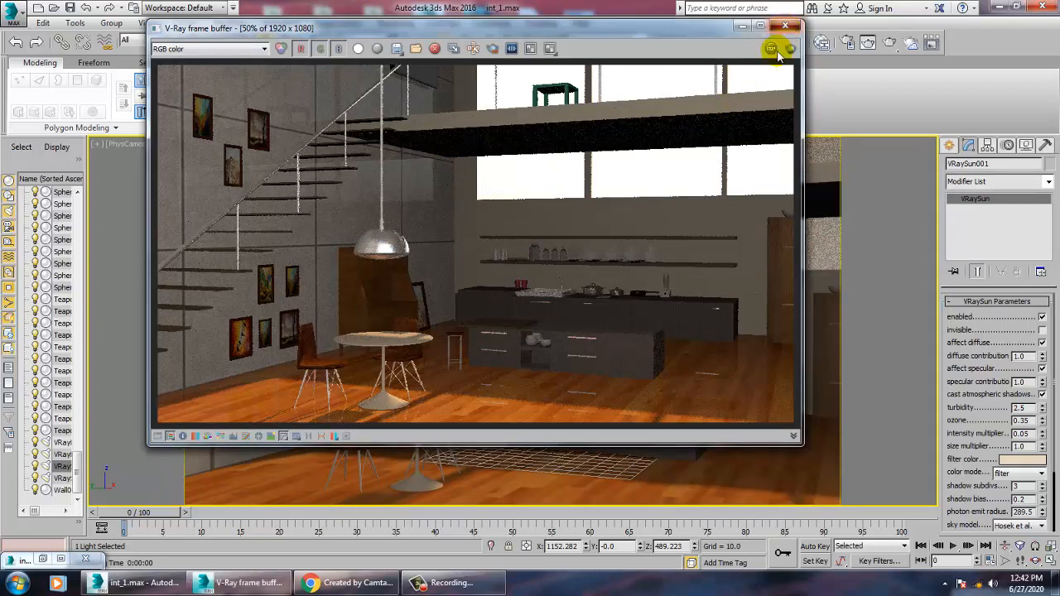
{"action": "left_click", "coordinate": [785, 25]}
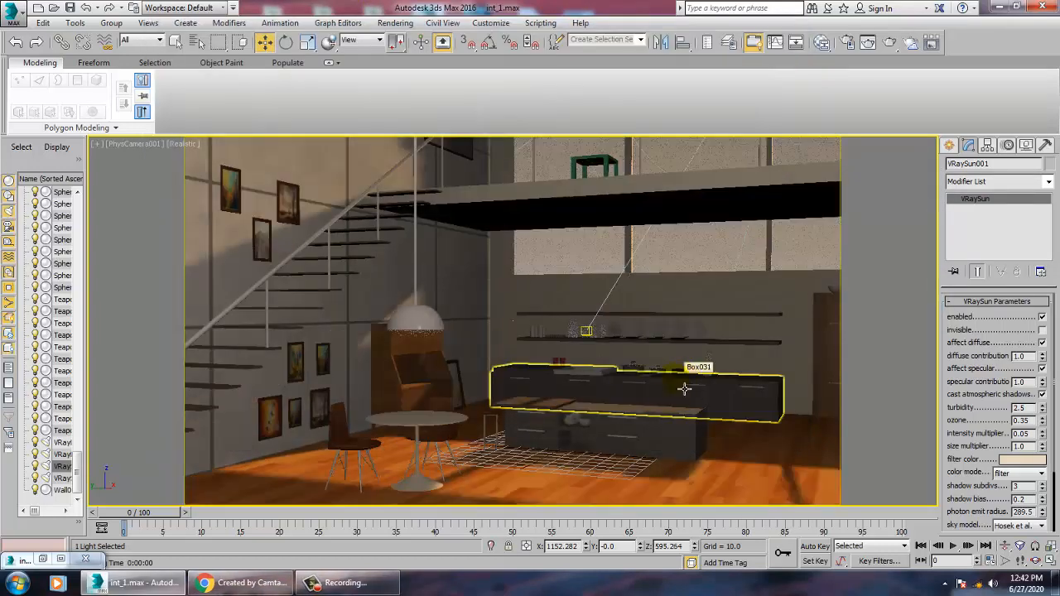
Duplicate the plane light with multiplier 3.0 from outside the open side to inside the room, at about X 31
{"action": "key", "text": "p"}
{"action": "scroll", "coordinate": [691, 386], "scroll_direction": "down", "scroll_amount": 7}
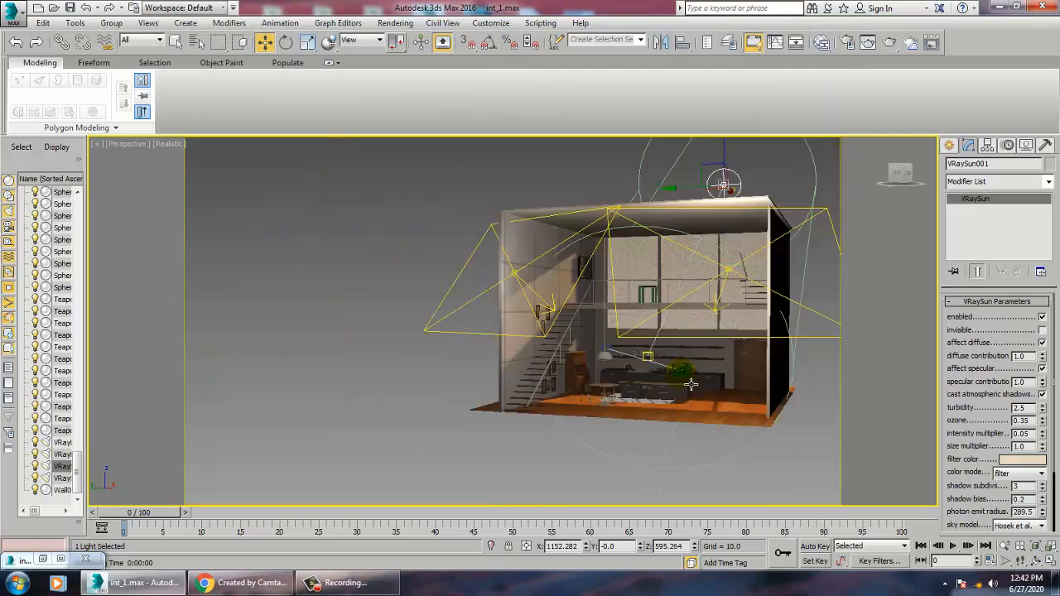
{"action": "middle_click_drag", "start_coordinate": [691, 386], "coordinate": [675, 370], "text": "alt"}
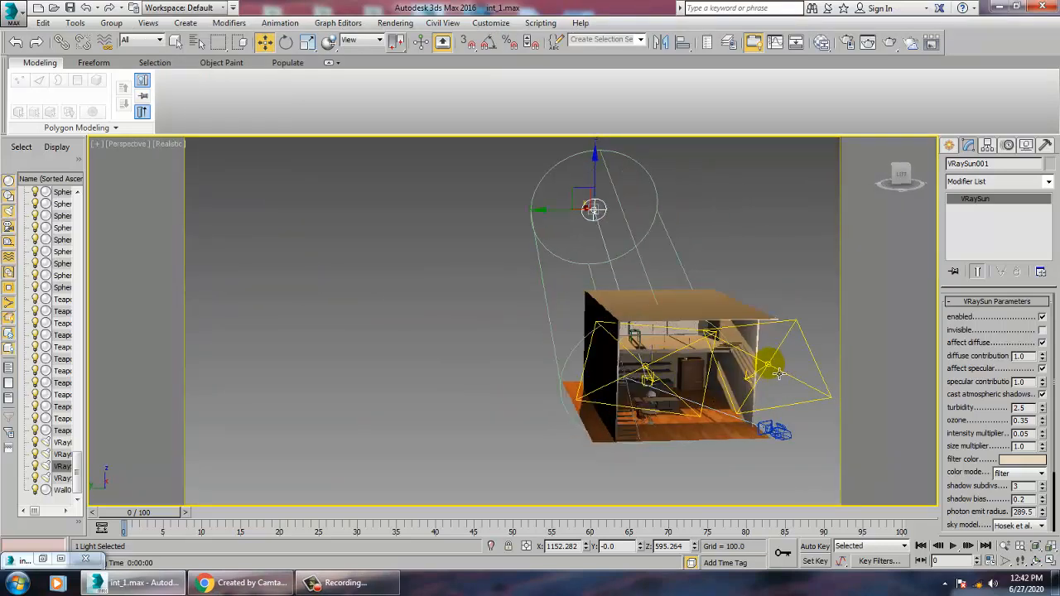
{"action": "left_click", "coordinate": [777, 371]}
{"action": "middle_click_drag", "start_coordinate": [777, 371], "coordinate": [721, 356], "text": "alt"}
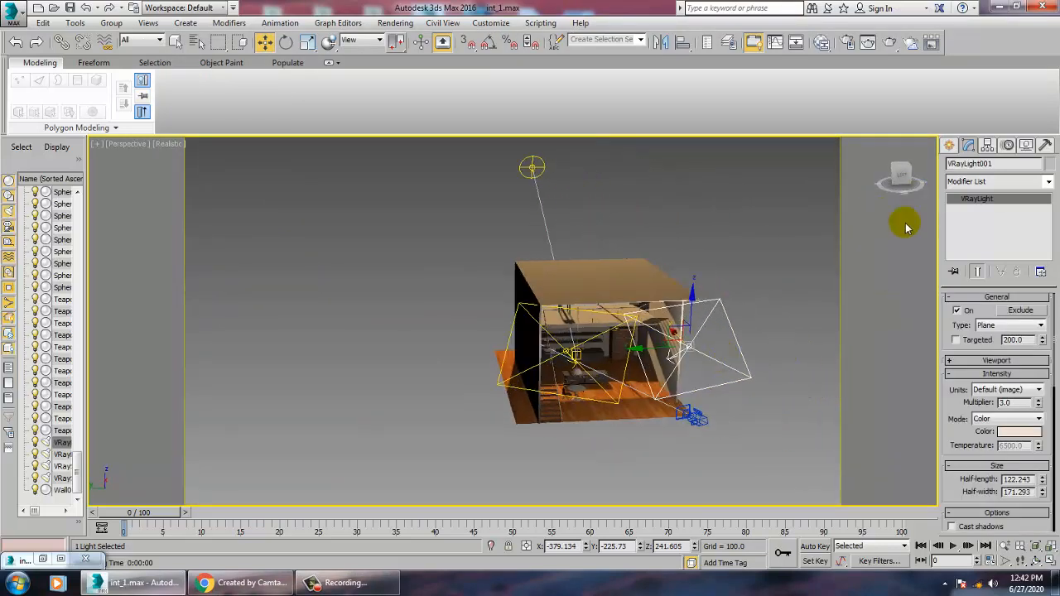
{"action": "scroll", "coordinate": [676, 371], "scroll_direction": "up", "scroll_amount": 3}
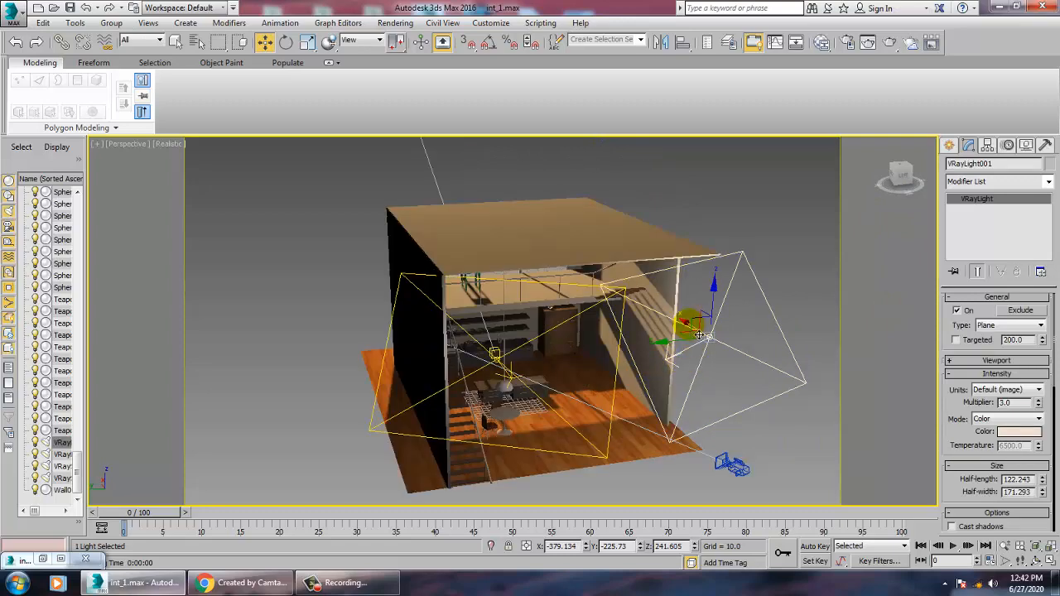
{"action": "left_click_drag", "start_coordinate": [699, 336], "coordinate": [577, 289]}
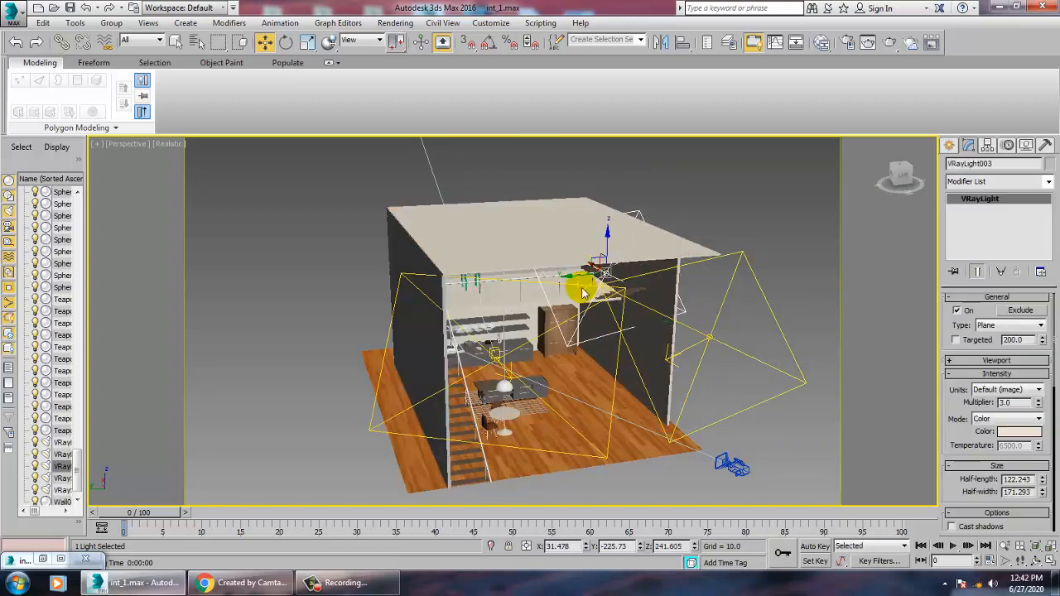
{"action": "left_click", "coordinate": [533, 348]}
Move the copied light down into the kitchen area, to about Y -95 and Z 88
{"action": "scroll", "coordinate": [687, 364], "scroll_direction": "up", "scroll_amount": 8}
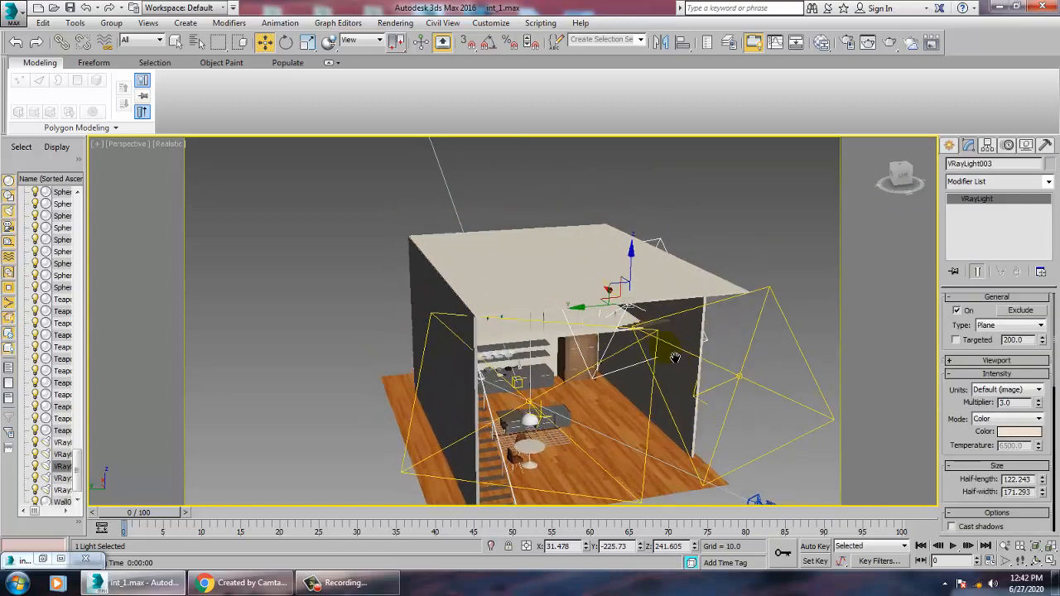
{"action": "scroll", "coordinate": [668, 348], "scroll_direction": "down", "scroll_amount": 10}
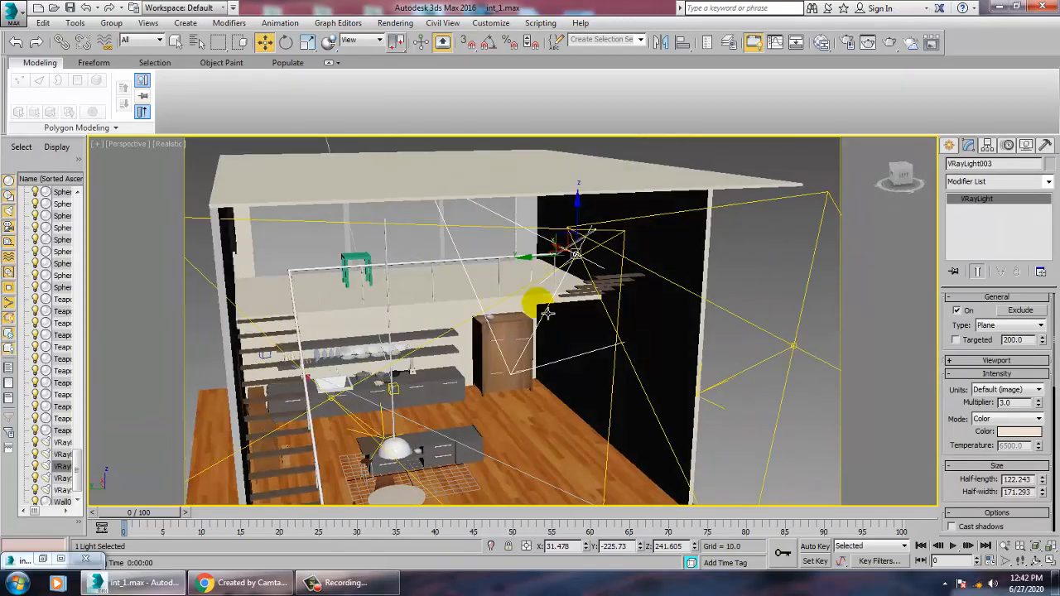
{"action": "left_click_drag", "start_coordinate": [544, 266], "coordinate": [496, 348]}
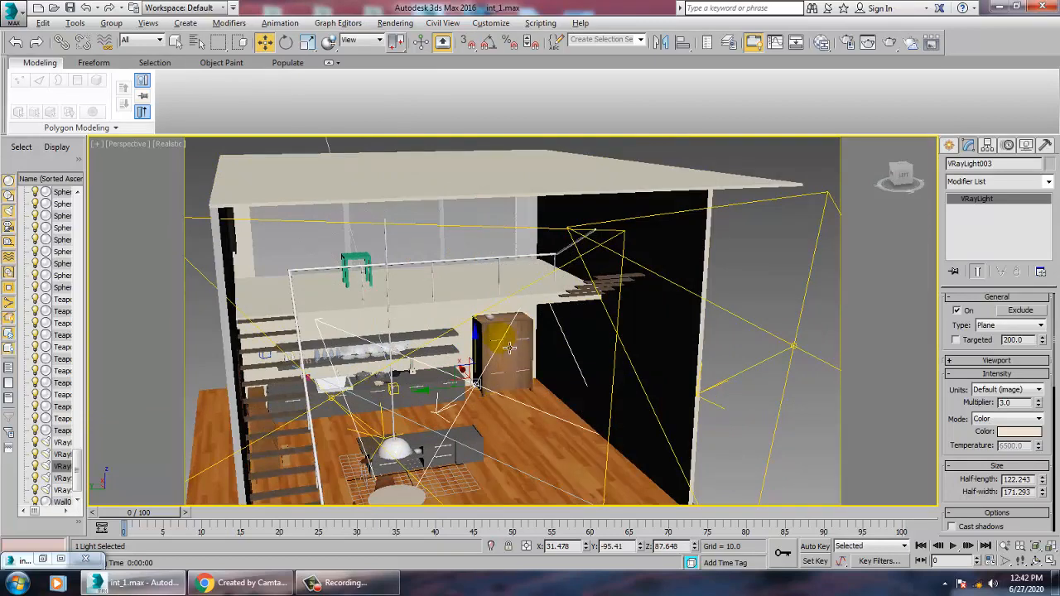
Change the copied light's type from Plane to Dome
{"action": "middle_click_drag", "start_coordinate": [508, 345], "coordinate": [514, 338], "text": "alt"}
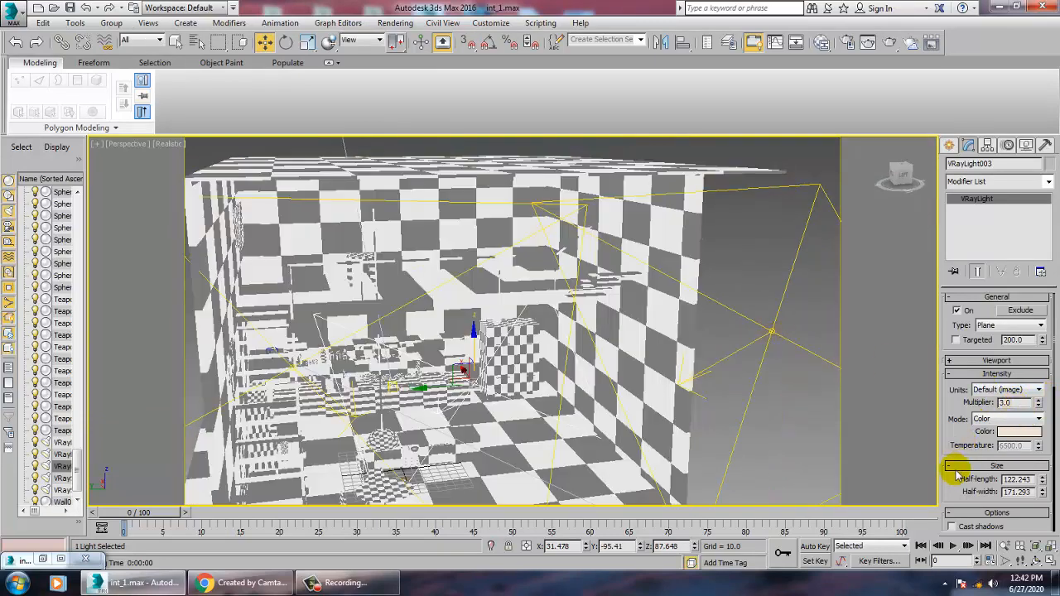
{"action": "left_click_drag", "start_coordinate": [973, 492], "coordinate": [973, 473]}
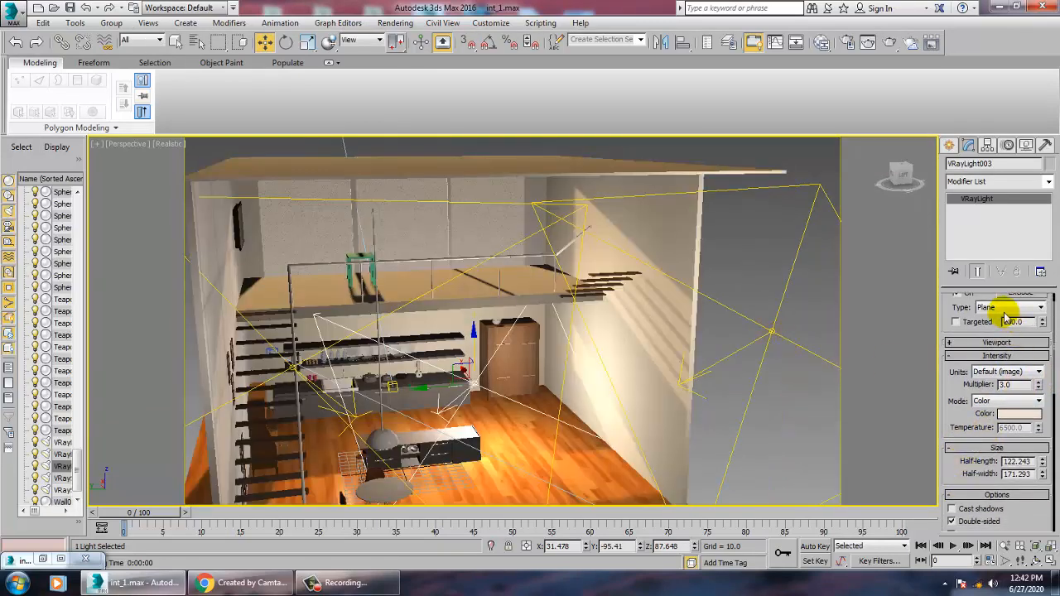
{"action": "left_click", "coordinate": [1003, 307]}
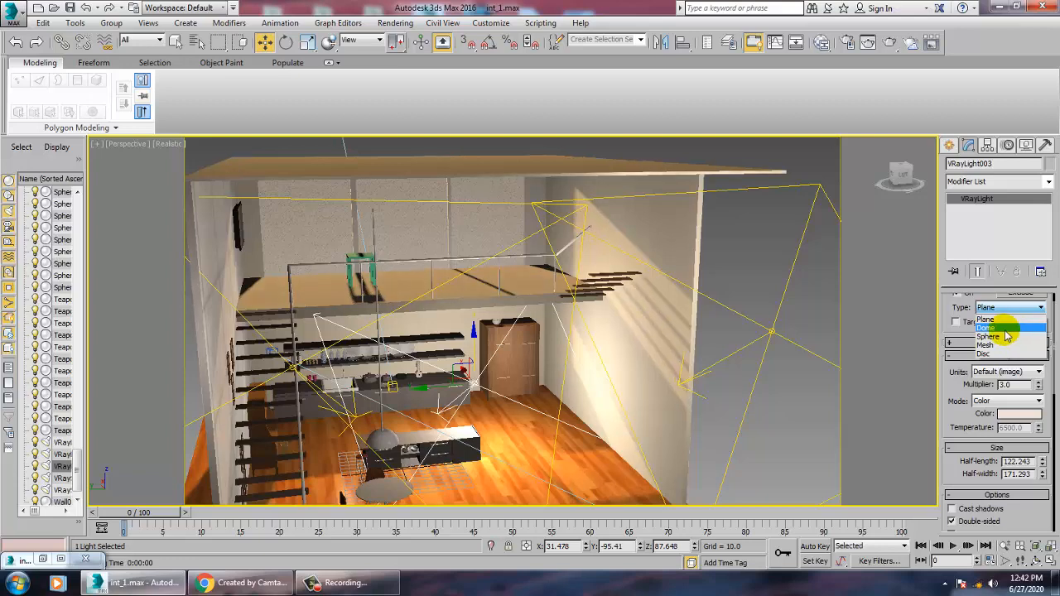
{"action": "left_click", "coordinate": [1004, 328]}
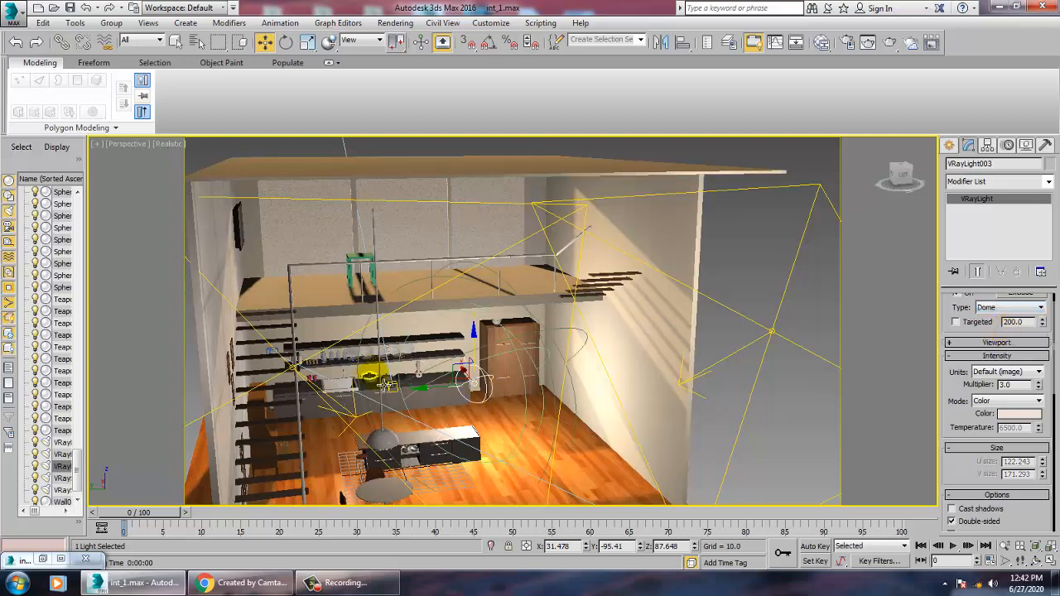
Rotate the dome light in the kitchen area to a new orientation
{"action": "middle_click_drag", "start_coordinate": [389, 358], "coordinate": [464, 373], "text": "alt"}
{"action": "key", "text": "e"}
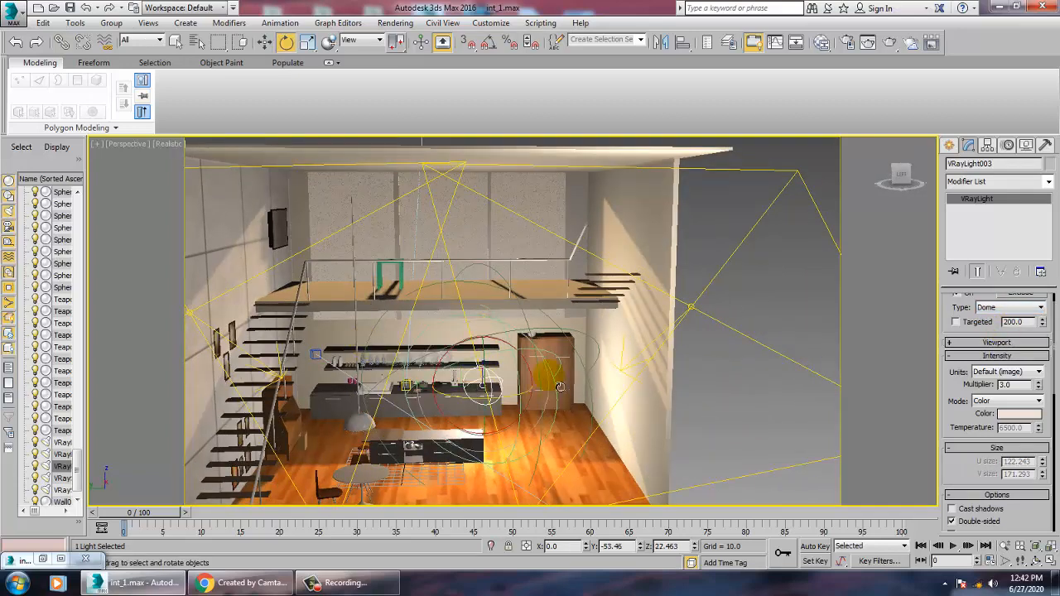
{"action": "left_click_drag", "start_coordinate": [503, 392], "coordinate": [508, 355]}
{"action": "middle_click_drag", "start_coordinate": [508, 355], "coordinate": [489, 380], "text": "alt"}
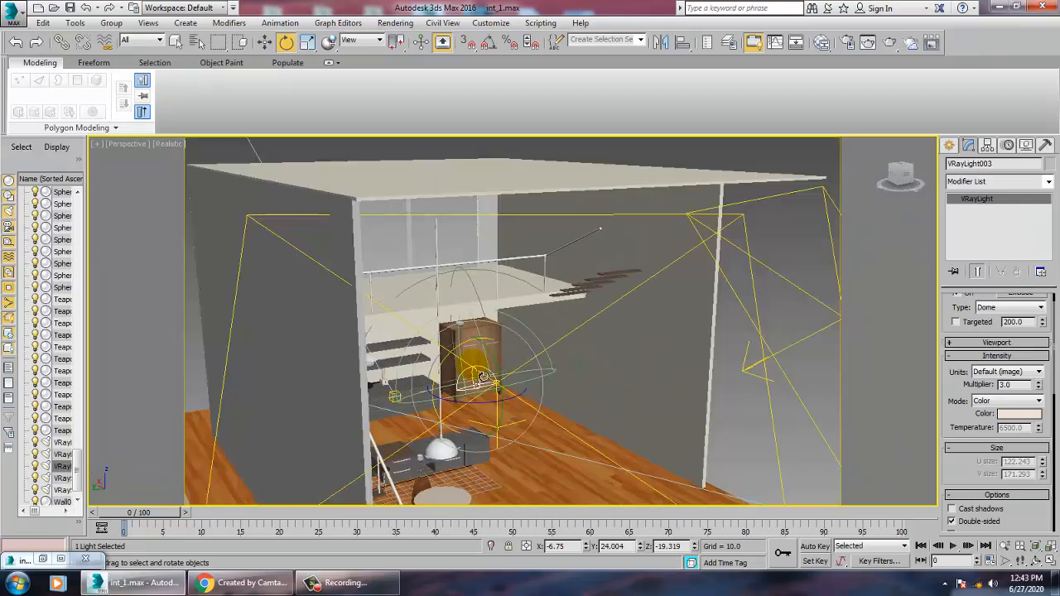
Rotate the dome light further and set its multiplier to 1.0, after trying 0.1, 0.2 and 0.5
{"action": "left_click_drag", "start_coordinate": [511, 394], "coordinate": [531, 419]}
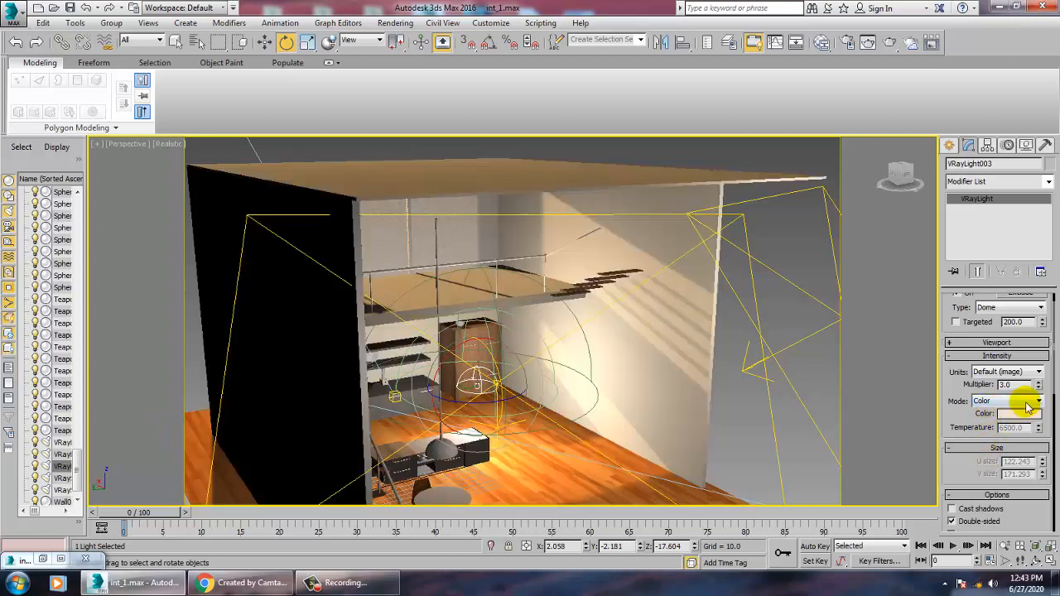
{"action": "left_click_drag", "start_coordinate": [1024, 385], "coordinate": [939, 388]}
{"action": "type", "text": "0.1"}
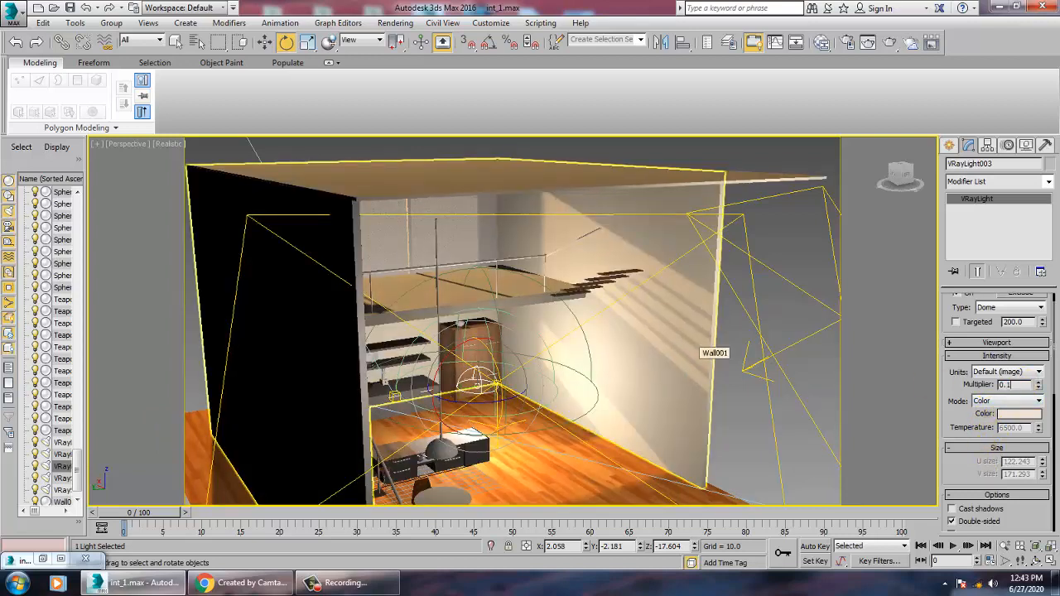
{"action": "key", "text": "Return"}
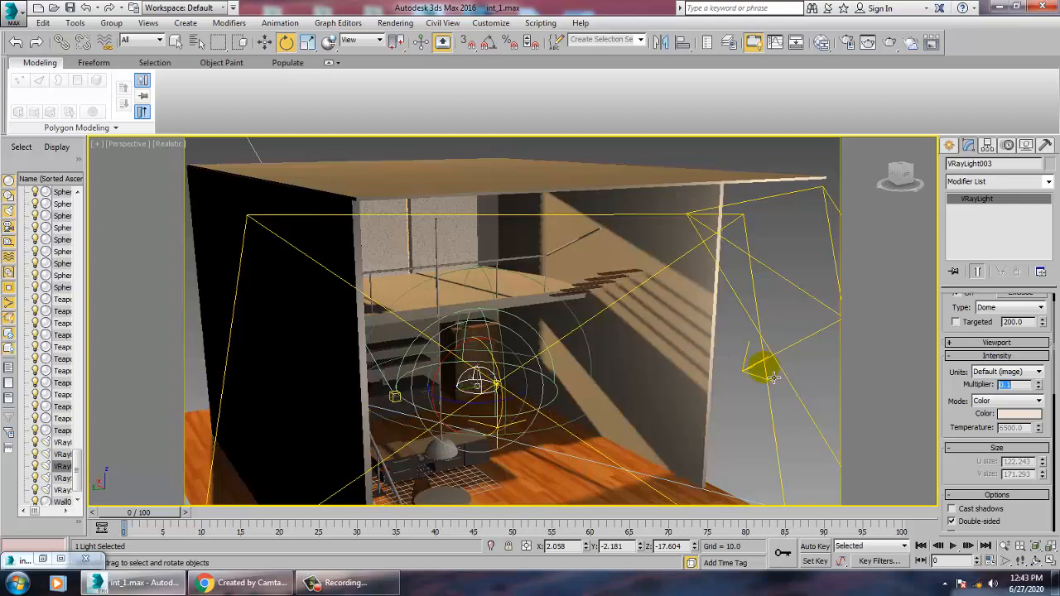
{"action": "type", "text": "0.2"}
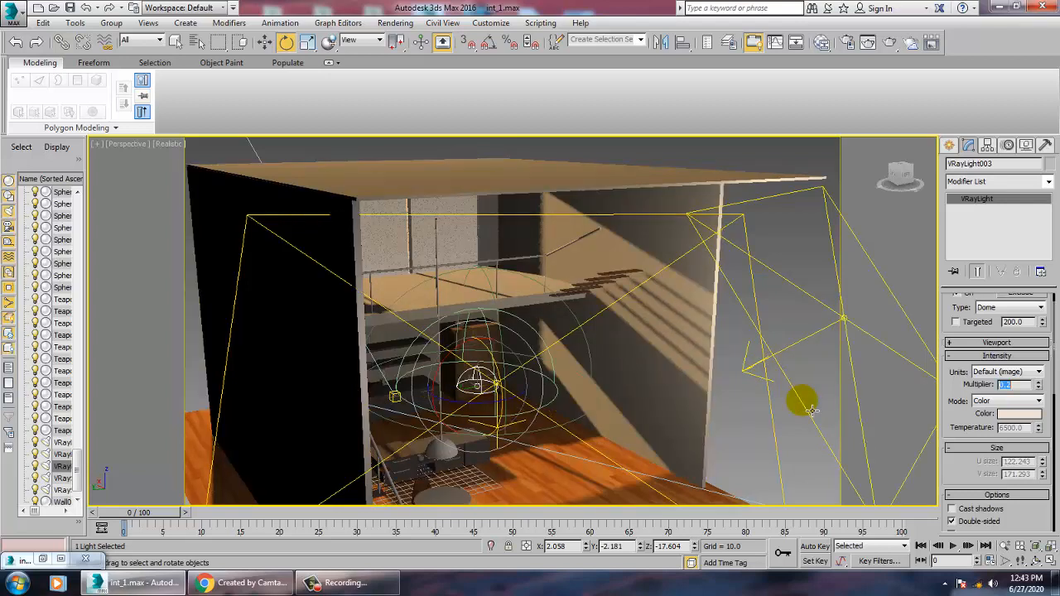
{"action": "type", "text": "0.5"}
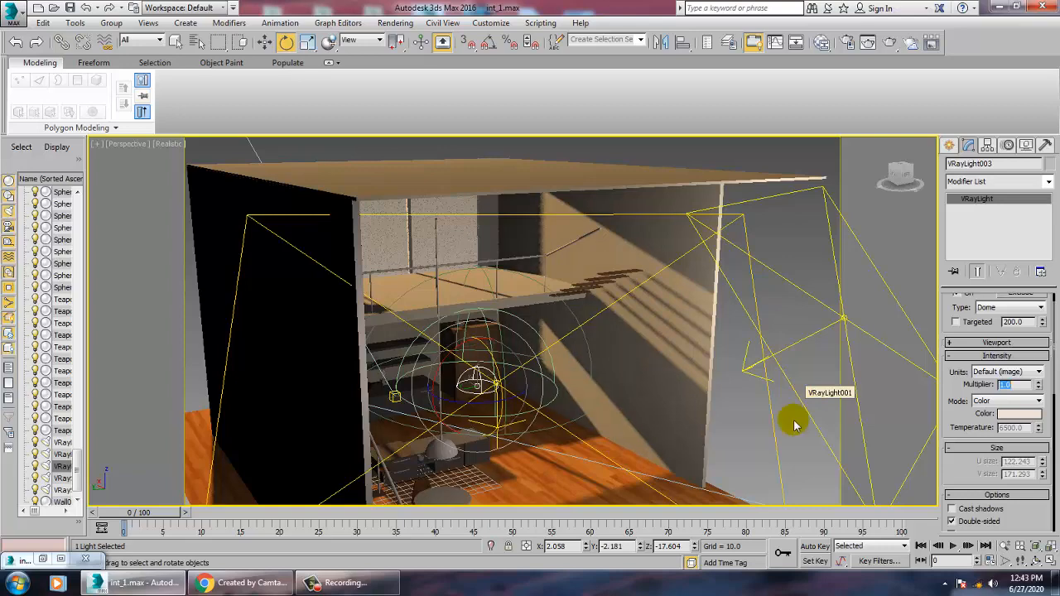
Move the dome light along X toward the kitchen's back wall, to about X 165
{"action": "middle_click_drag", "start_coordinate": [728, 421], "coordinate": [543, 361], "text": "alt"}
{"action": "scroll", "coordinate": [547, 361], "scroll_direction": "up", "scroll_amount": 5}
{"action": "key", "text": "w"}
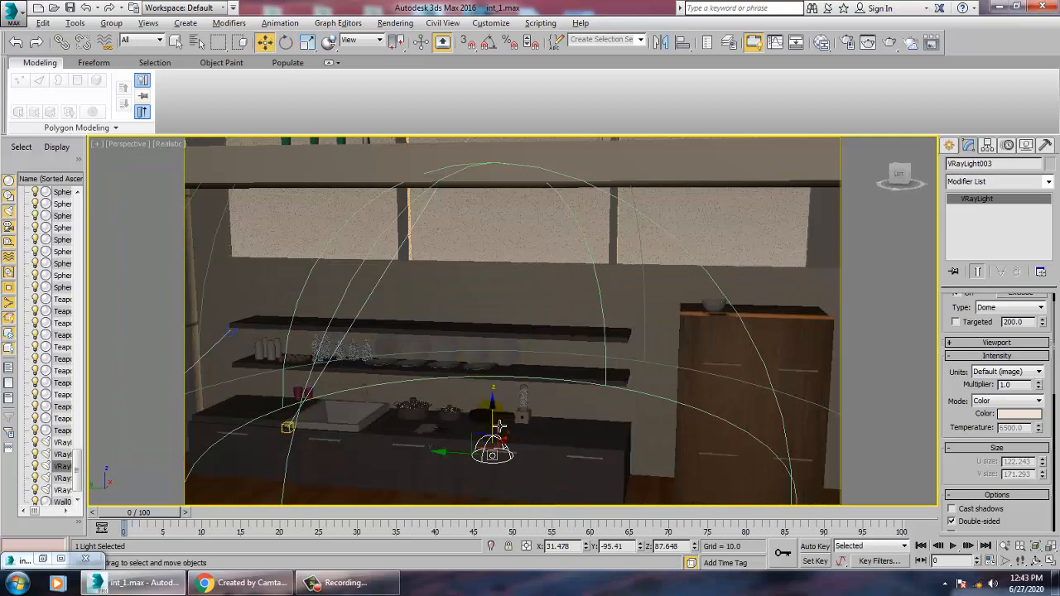
{"action": "middle_click_drag", "start_coordinate": [517, 431], "coordinate": [500, 428], "text": "alt"}
{"action": "left_click_drag", "start_coordinate": [524, 447], "coordinate": [627, 383]}
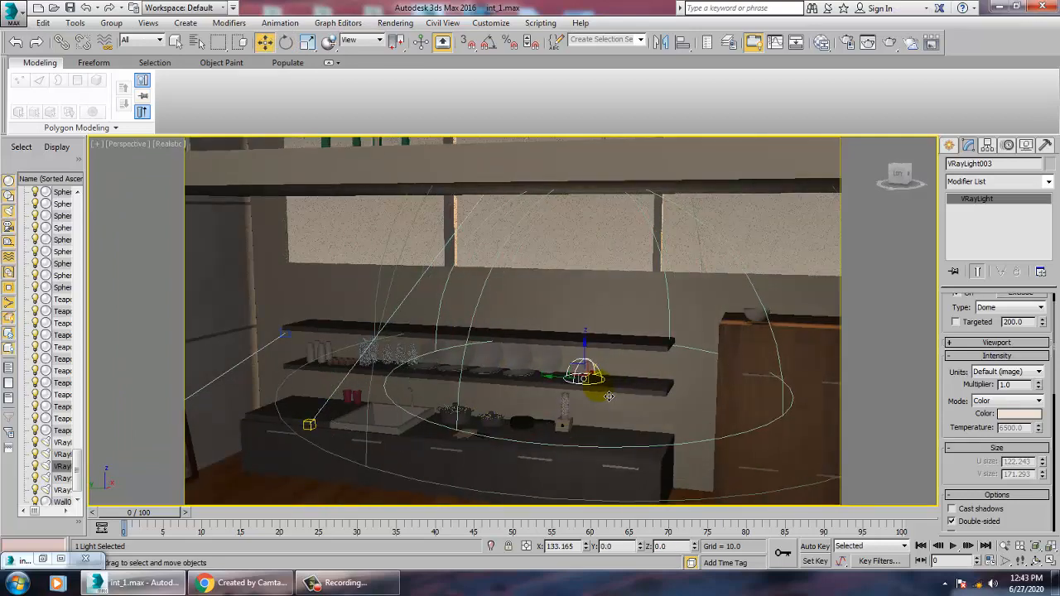
{"action": "middle_click_drag", "start_coordinate": [584, 401], "coordinate": [633, 418], "text": "alt"}
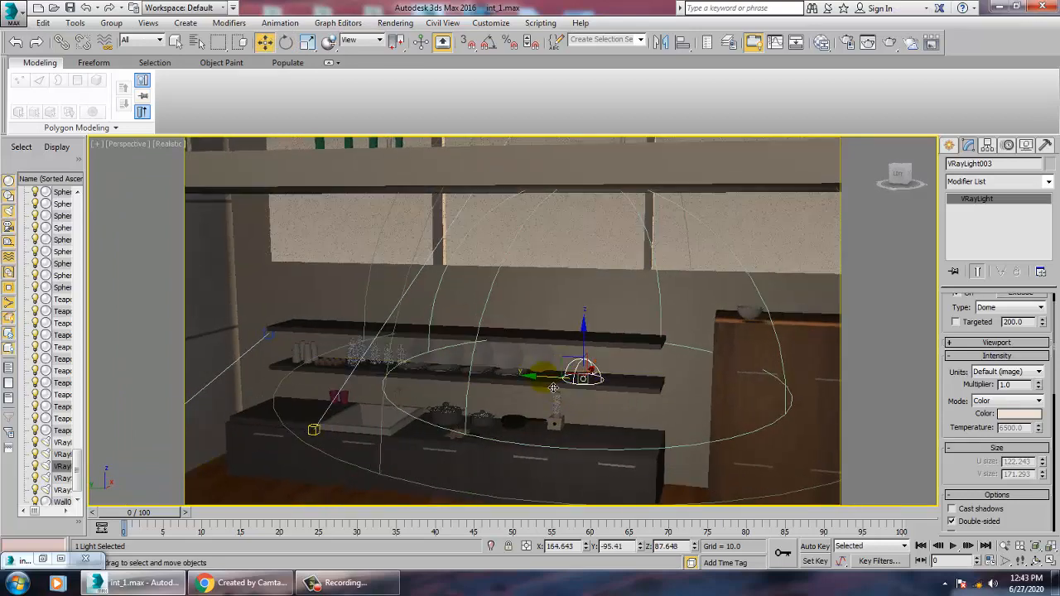
Move the dome light over the tall wooden cabinet and raise it, to about X 119, Y -187 and Z 132
{"action": "left_click_drag", "start_coordinate": [568, 399], "coordinate": [733, 401]}
{"action": "scroll", "coordinate": [733, 401], "scroll_direction": "up", "scroll_amount": 3}
{"action": "middle_click_drag", "start_coordinate": [734, 401], "coordinate": [615, 327], "text": "alt"}
{"action": "left_click_drag", "start_coordinate": [672, 381], "coordinate": [749, 406]}
{"action": "middle_click_drag", "start_coordinate": [727, 396], "coordinate": [563, 351]}
{"action": "middle_click_drag", "start_coordinate": [563, 351], "coordinate": [623, 381], "text": "alt"}
{"action": "left_click_drag", "start_coordinate": [623, 381], "coordinate": [645, 265]}
{"action": "middle_click_drag", "start_coordinate": [645, 265], "coordinate": [621, 230], "text": "alt"}
{"action": "left_click_drag", "start_coordinate": [586, 299], "coordinate": [605, 299]}
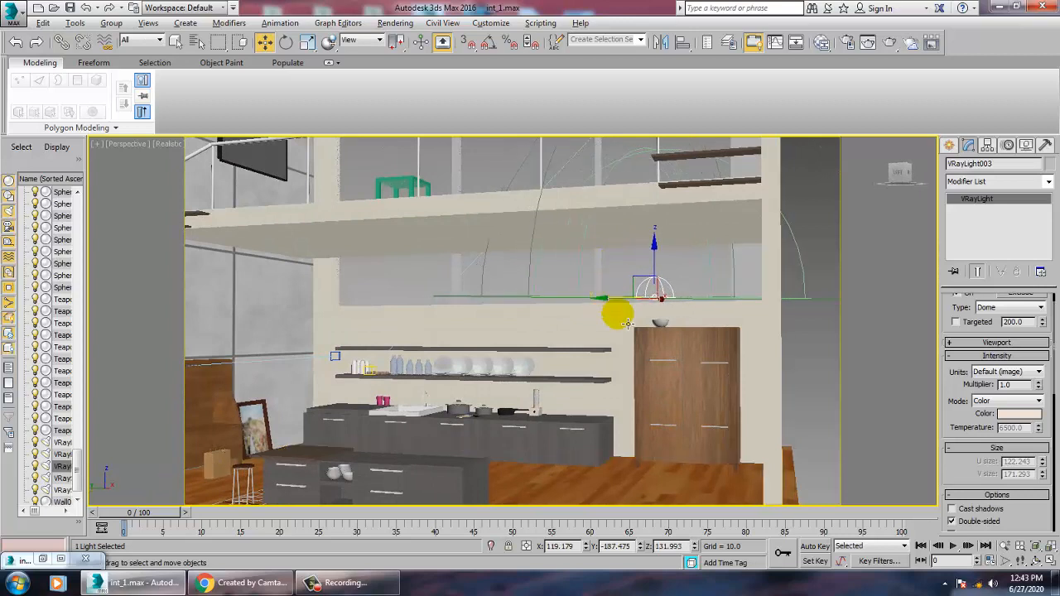
Duplicate the dome light as a copy along the kitchen wall, to about Y 41
{"action": "middle_click_drag", "start_coordinate": [616, 312], "coordinate": [616, 318], "text": "alt"}
{"action": "mouse_move", "coordinate": [617, 308]}
{"action": "left_mouse_down", "text": "shift"}
{"action": "mouse_move", "coordinate": [406, 286]}
{"action": "mouse_move", "coordinate": [305, 291]}
{"action": "left_mouse_up", "text": "shift"}
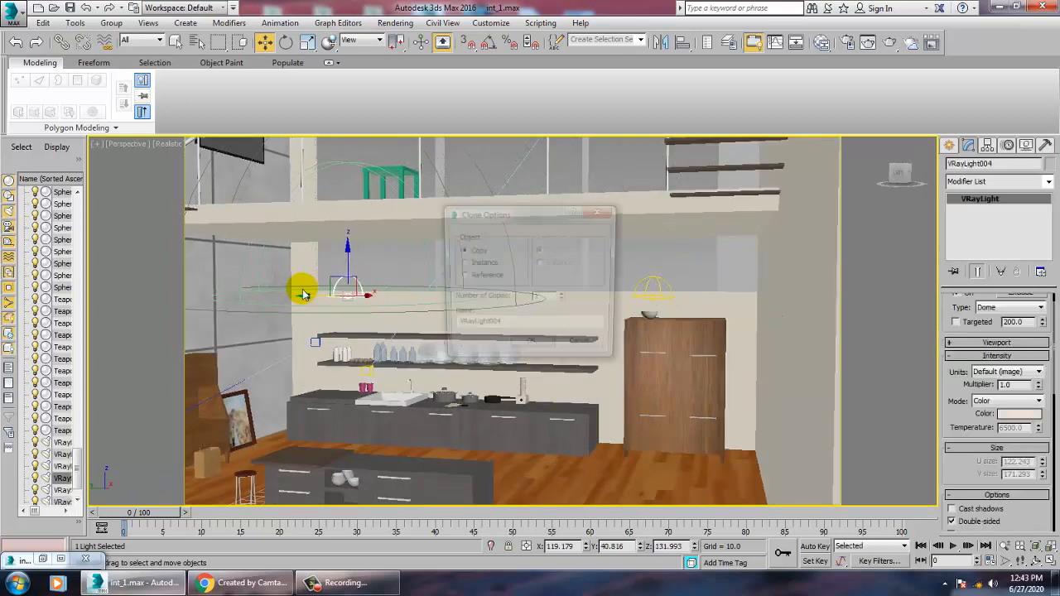
{"action": "left_click", "coordinate": [515, 349]}
Run a test render from the camera view to check the two dome lights, and close the frame buffer
{"action": "key", "text": "c"}
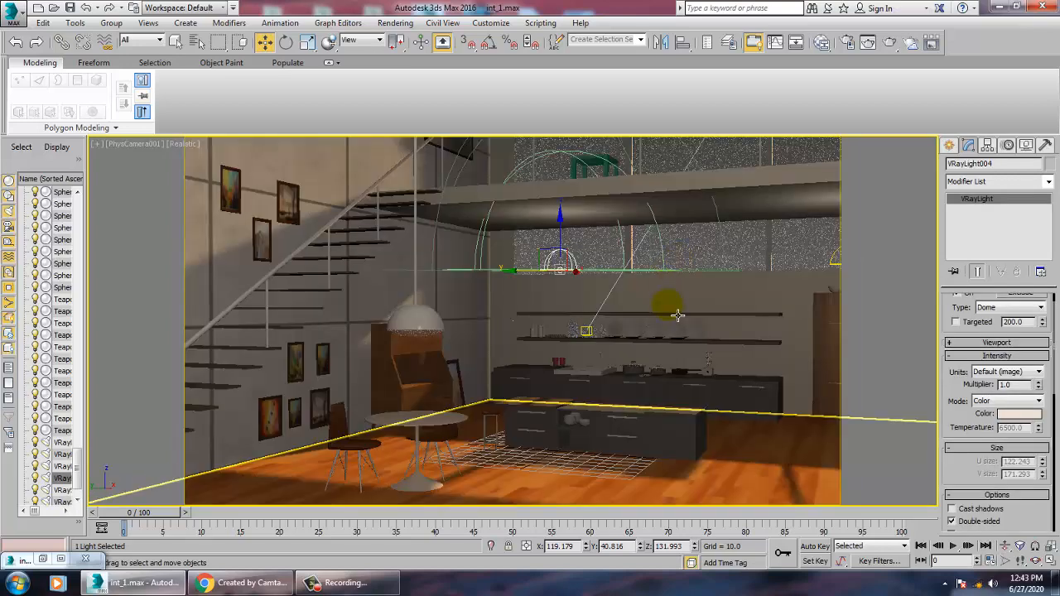
{"action": "left_click", "coordinate": [402, 22]}
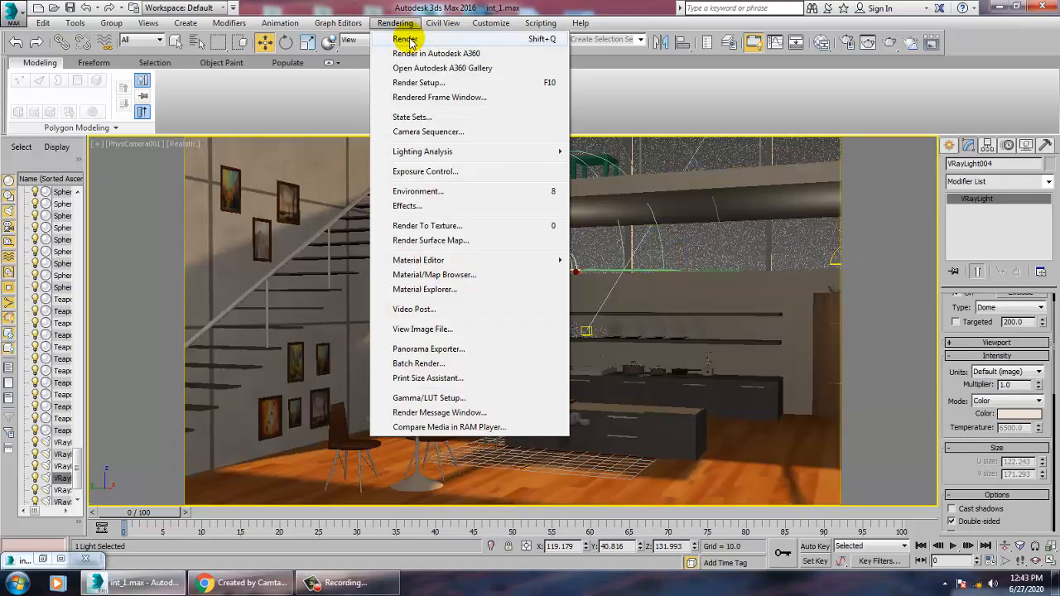
{"action": "left_click", "coordinate": [402, 38]}
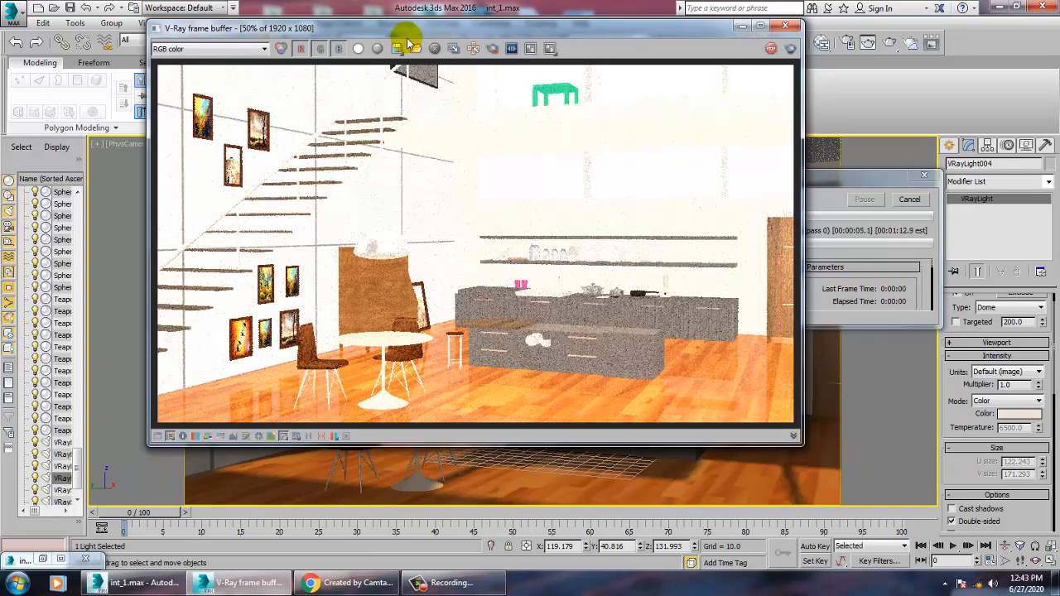
{"action": "left_click", "coordinate": [786, 27]}
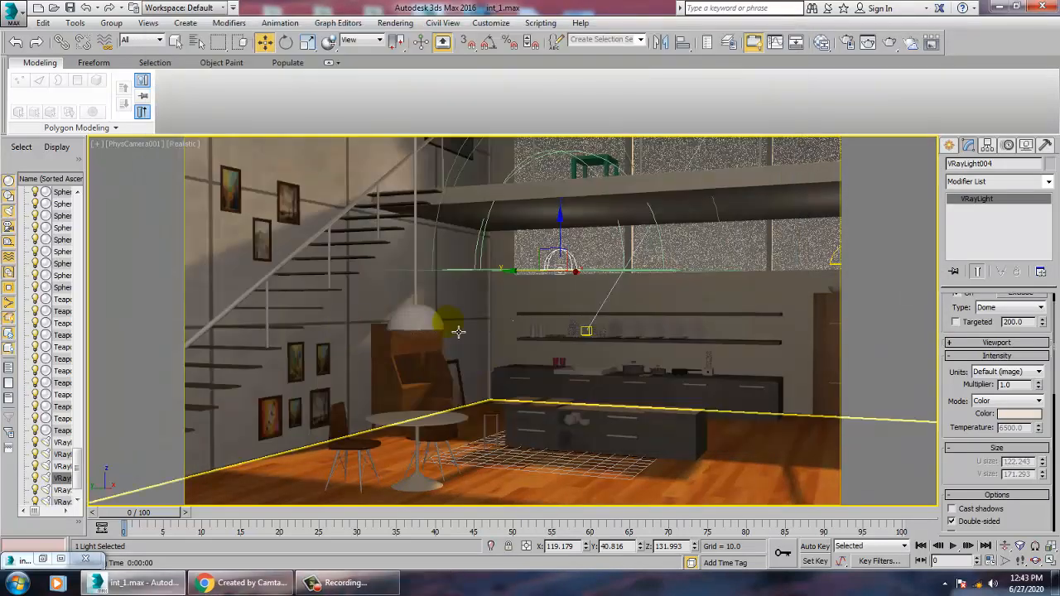
Set the multiplier of both dome lights to 0.2
{"action": "left_click", "coordinate": [1015, 384]}
{"action": "type", "text": "0.2"}
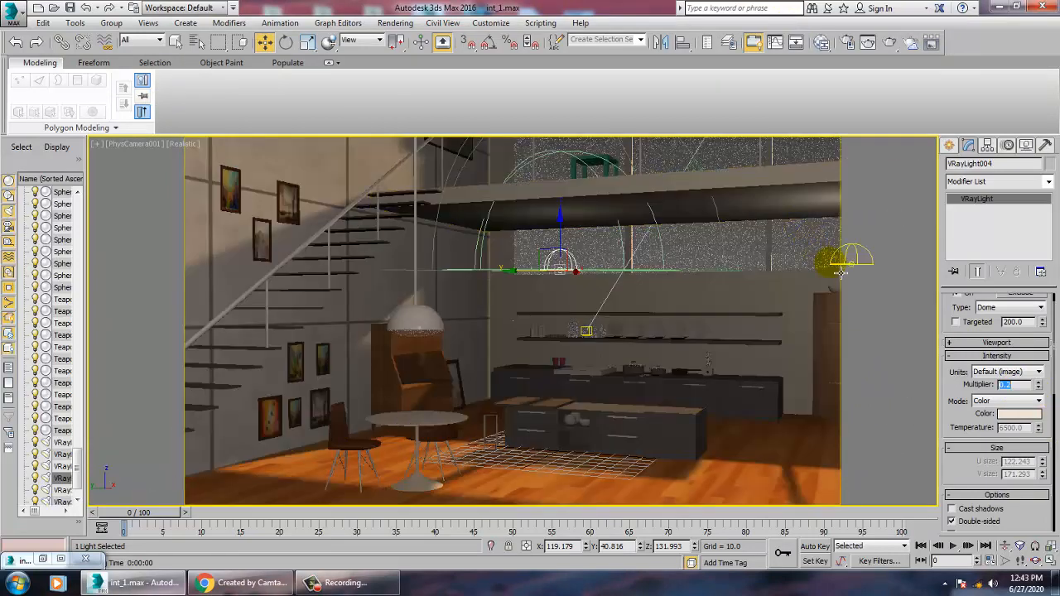
{"action": "left_click", "coordinate": [833, 262]}
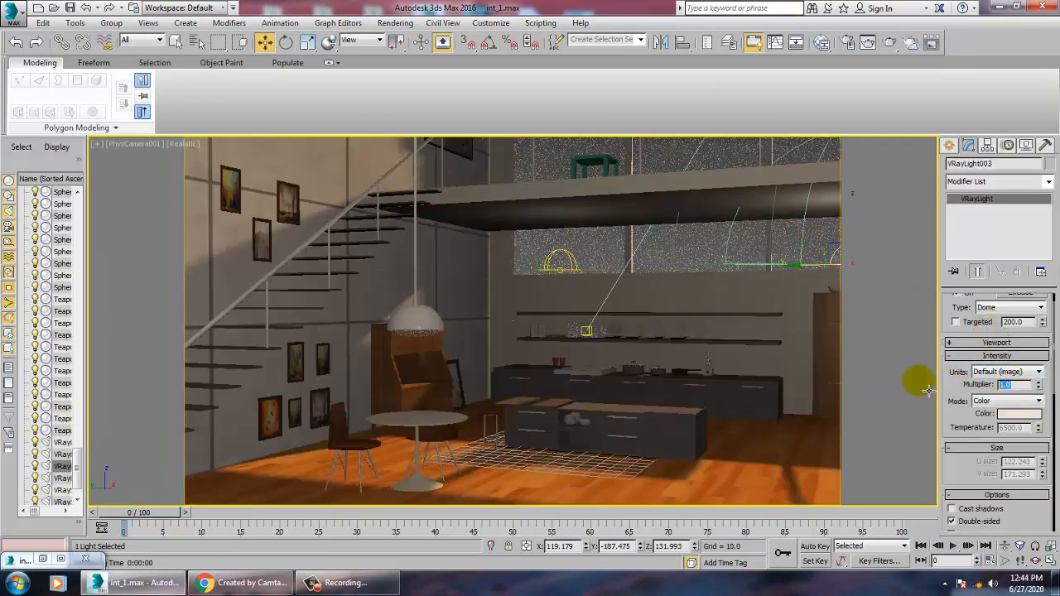
{"action": "type", "text": "0.2"}
{"action": "key", "text": "Return"}
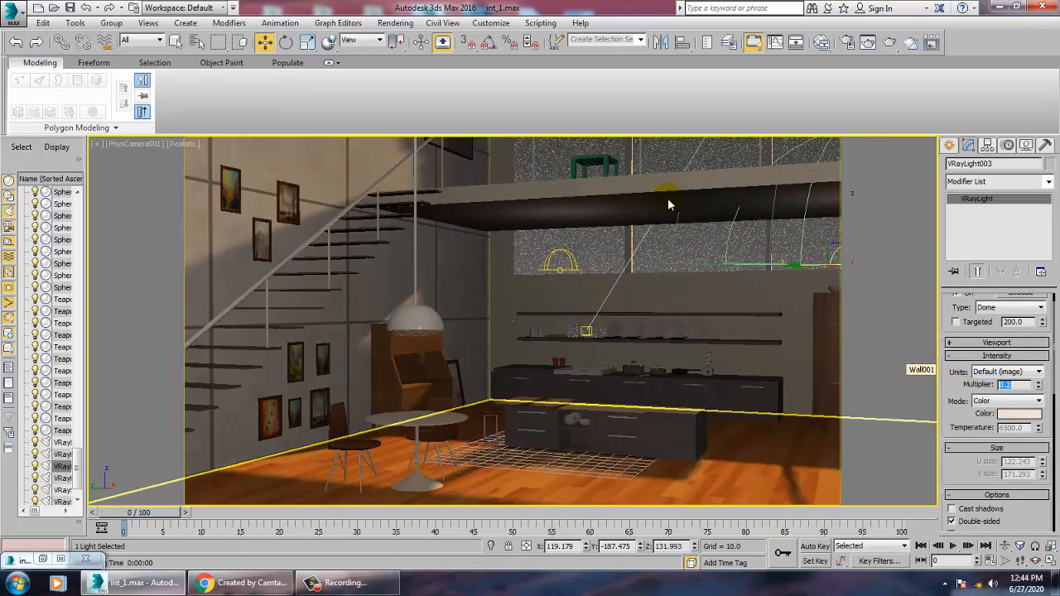
Test-render the camera view with the dimmed dome lights and close the frame buffer
{"action": "left_click", "coordinate": [395, 22]}
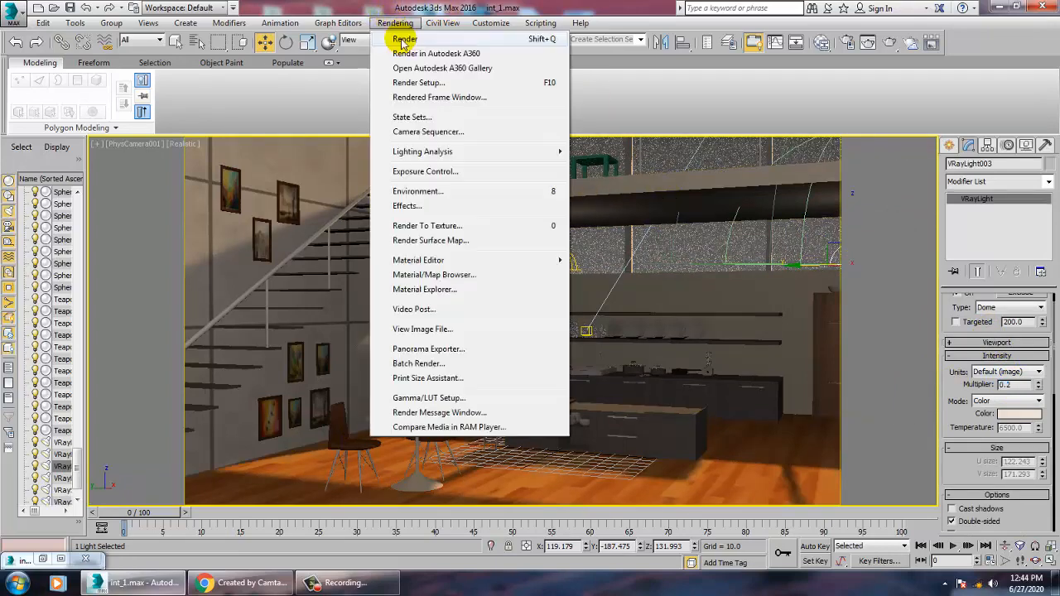
{"action": "left_click", "coordinate": [405, 38]}
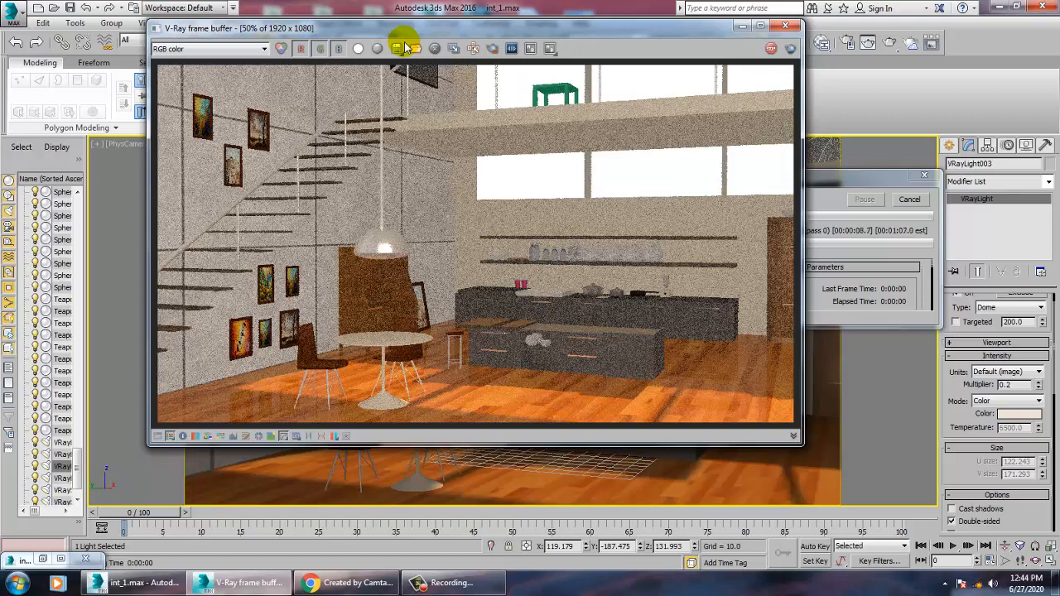
{"action": "left_click", "coordinate": [788, 29]}
Set the multiplier of the dome light above the tall wooden cabinet to 0.006
{"action": "left_click_drag", "start_coordinate": [1014, 384], "coordinate": [982, 382]}
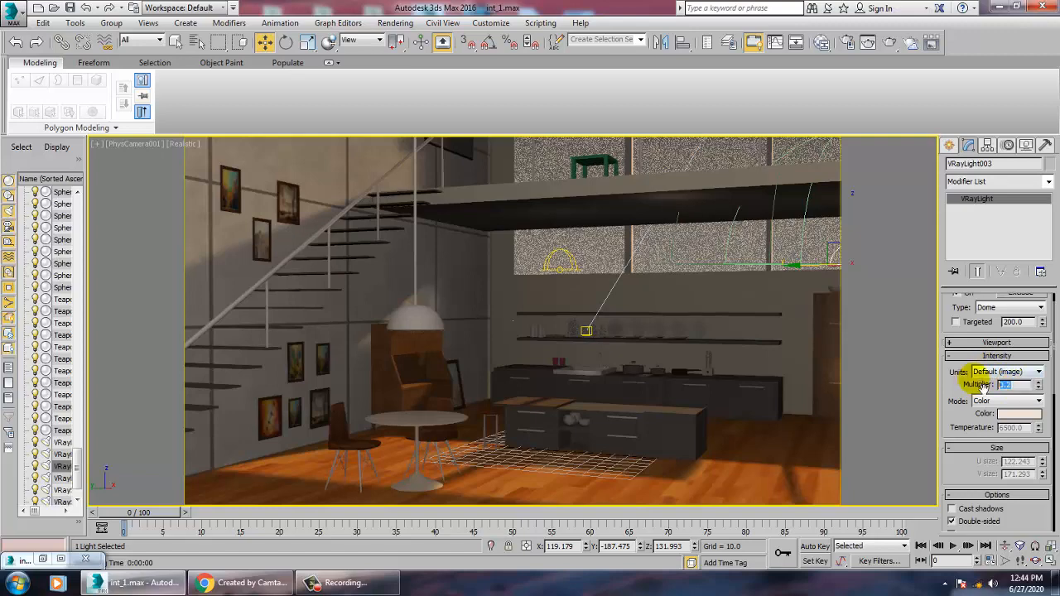
{"action": "type", "text": "0"}
{"action": "key", "text": "Return"}
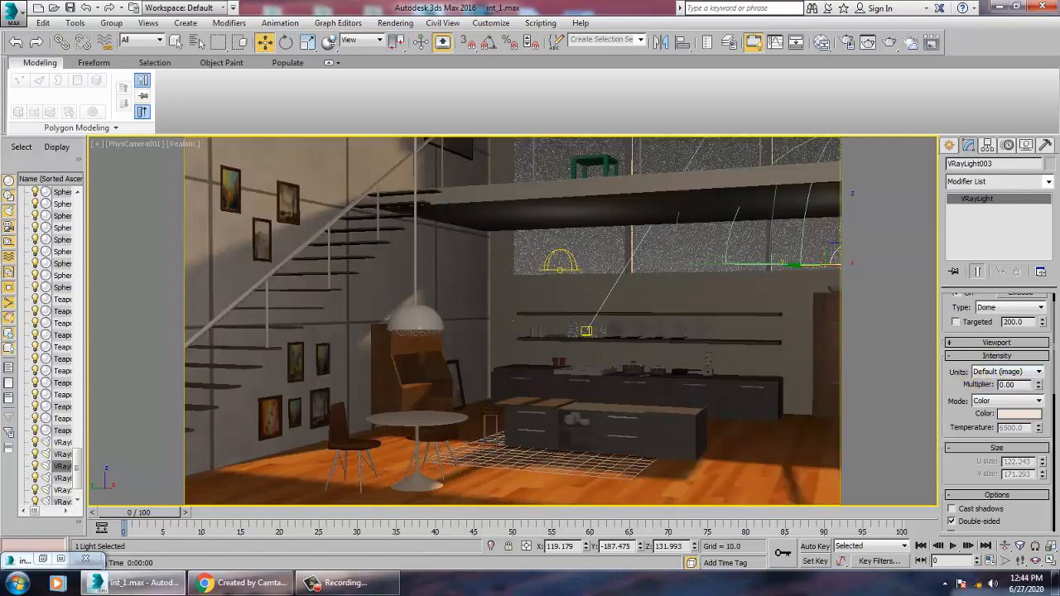
{"action": "key", "text": "Return"}
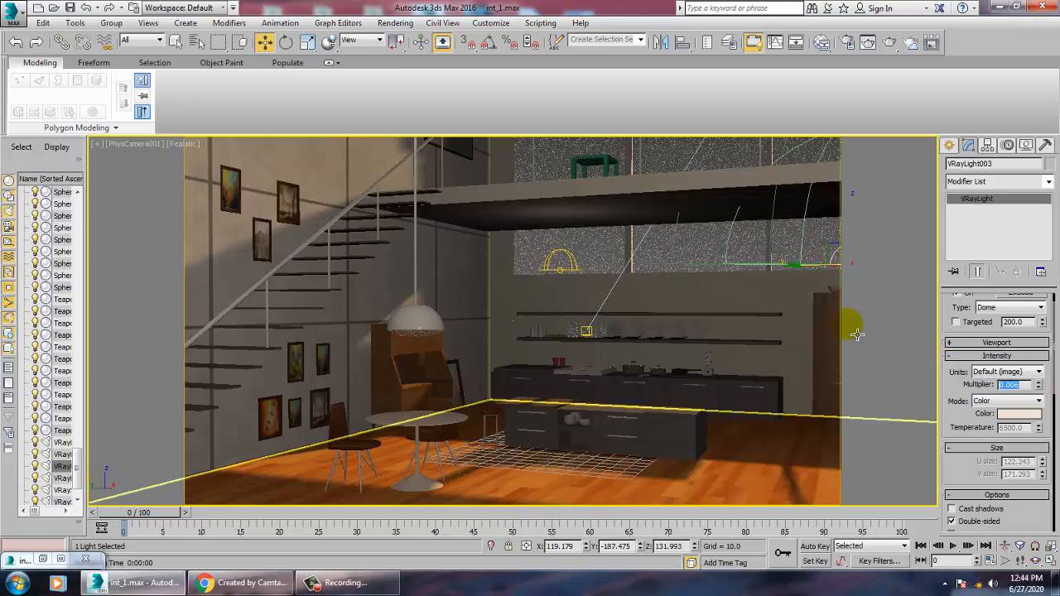
Set the multiplier of the copied dome light above the kitchen shelves to 0.06
{"action": "left_click", "coordinate": [565, 276]}
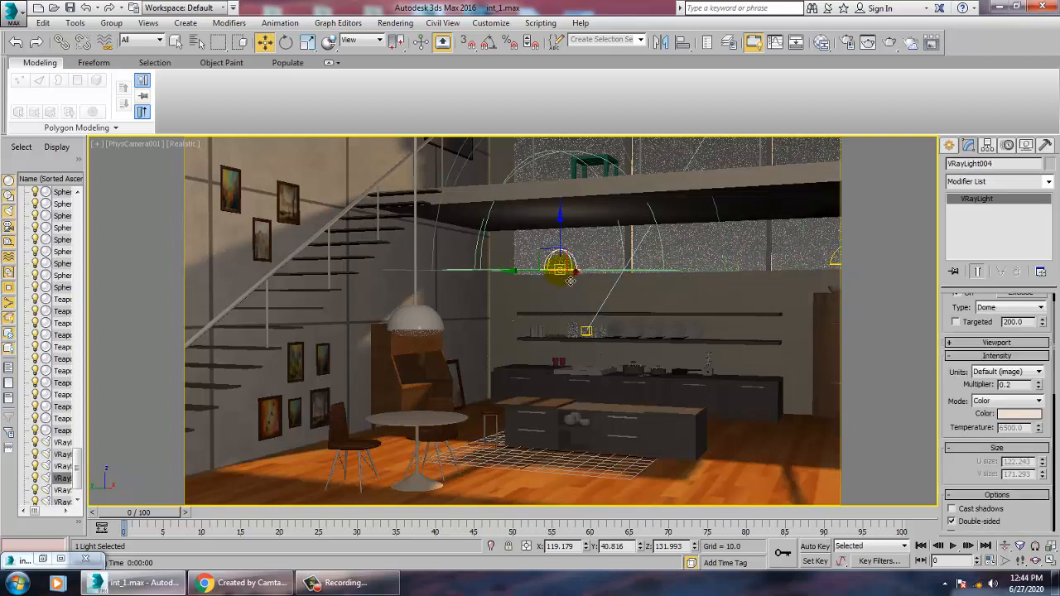
{"action": "left_click_drag", "start_coordinate": [1027, 386], "coordinate": [919, 380]}
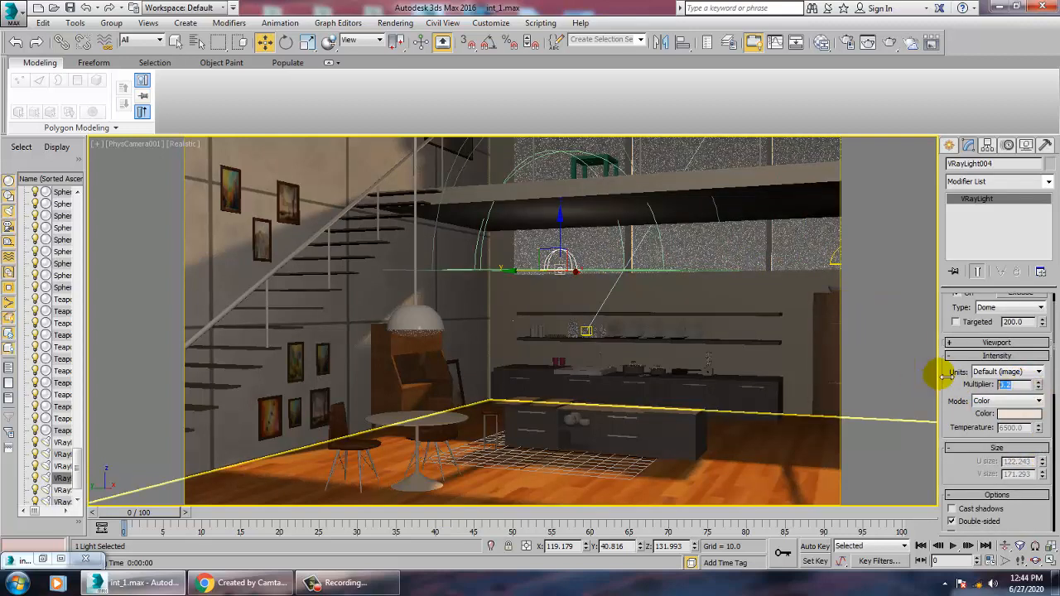
{"action": "type", "text": "0.06"}
{"action": "key", "text": "Return"}
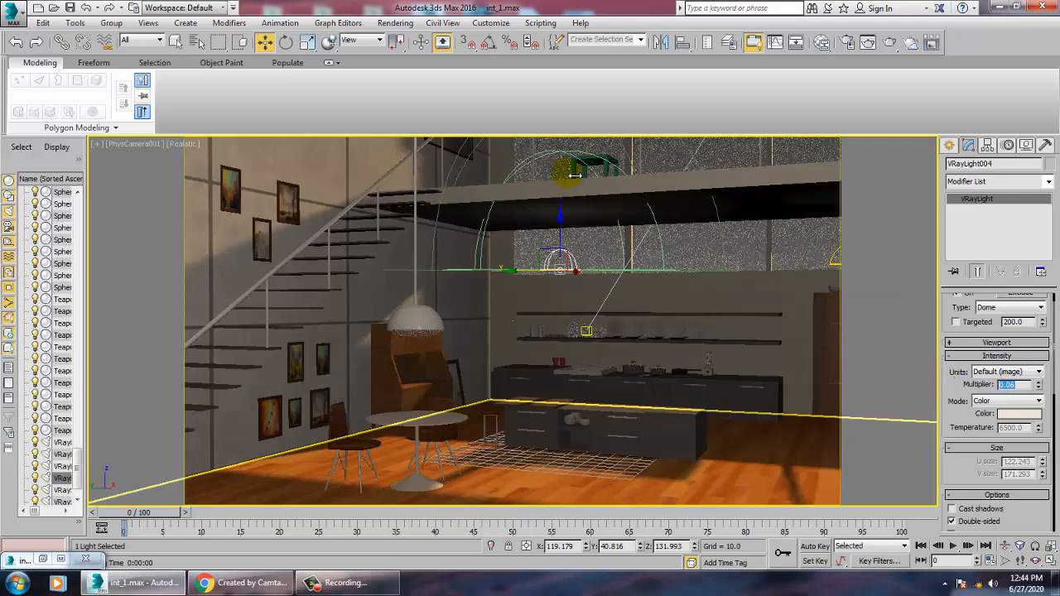
Render the camera view again to judge the kitchen's brightness, and close the frame buffer
{"action": "left_click", "coordinate": [395, 22]}
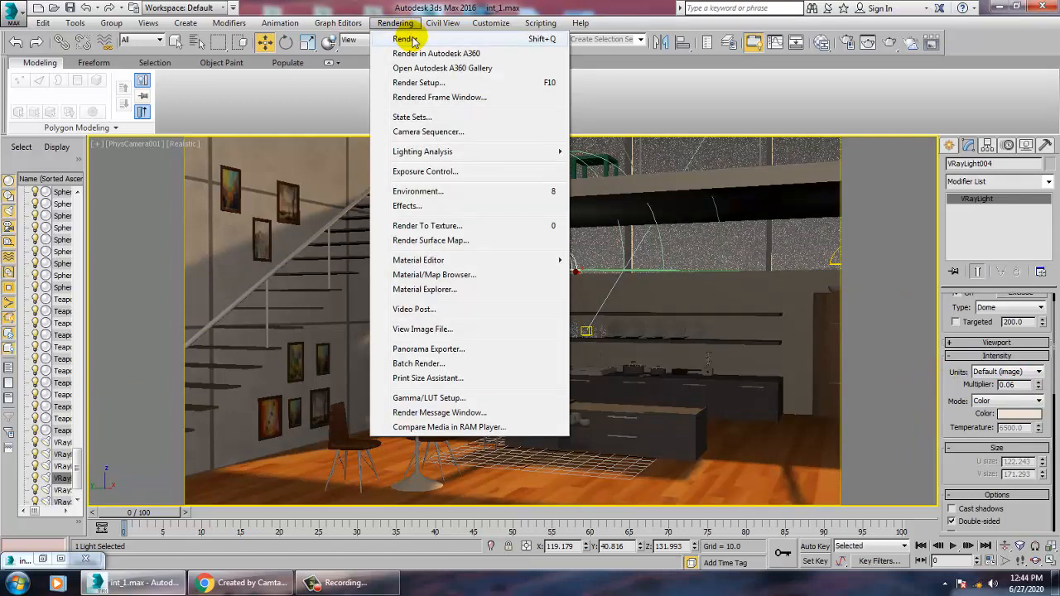
{"action": "left_click", "coordinate": [406, 39]}
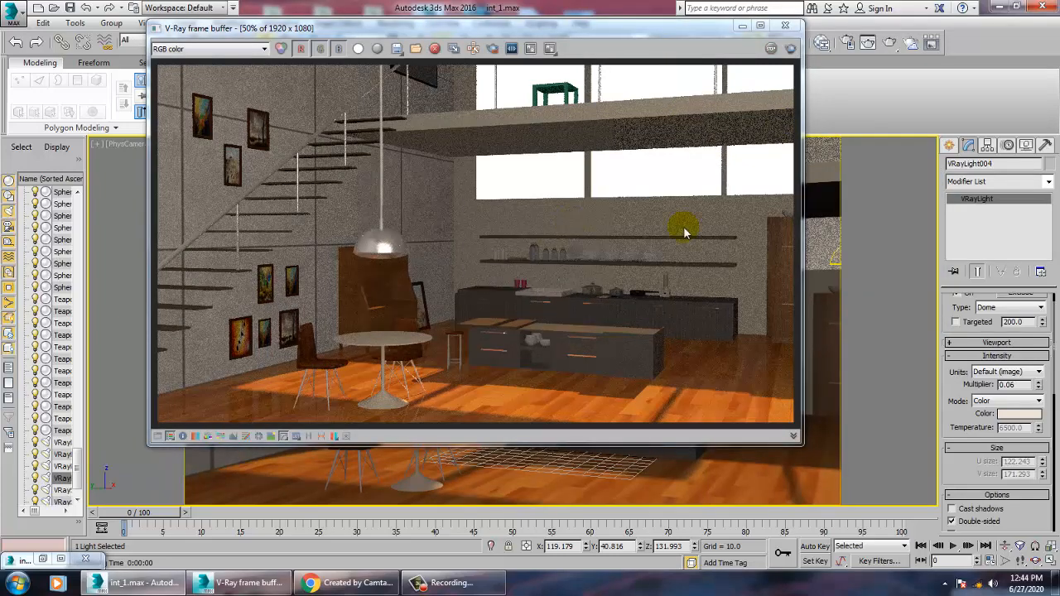
{"action": "left_click", "coordinate": [787, 27]}
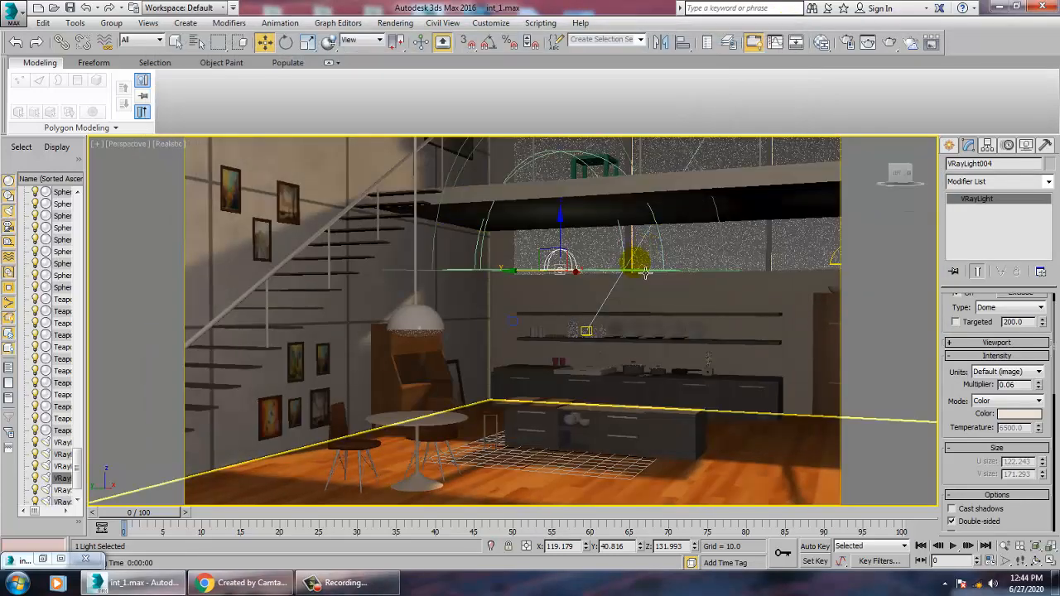
Check the multiplier of plane light VRayLight001 outside the room, and set the multiplier of VRayLight002 beside it to 2
{"action": "key", "text": "p"}
{"action": "middle_click_drag", "start_coordinate": [712, 310], "coordinate": [737, 295], "text": "alt"}
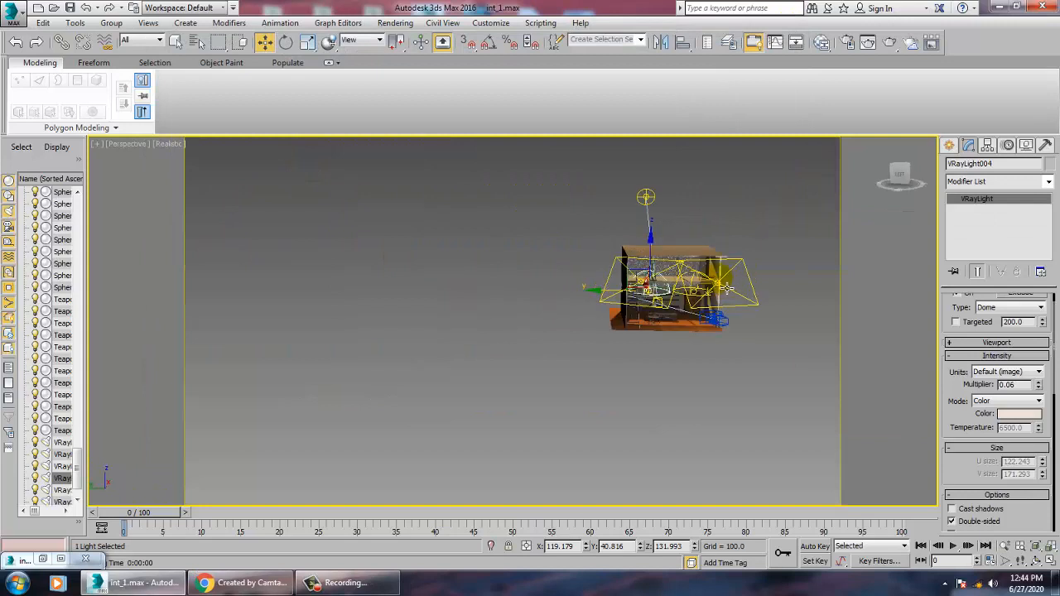
{"action": "left_click", "coordinate": [725, 286]}
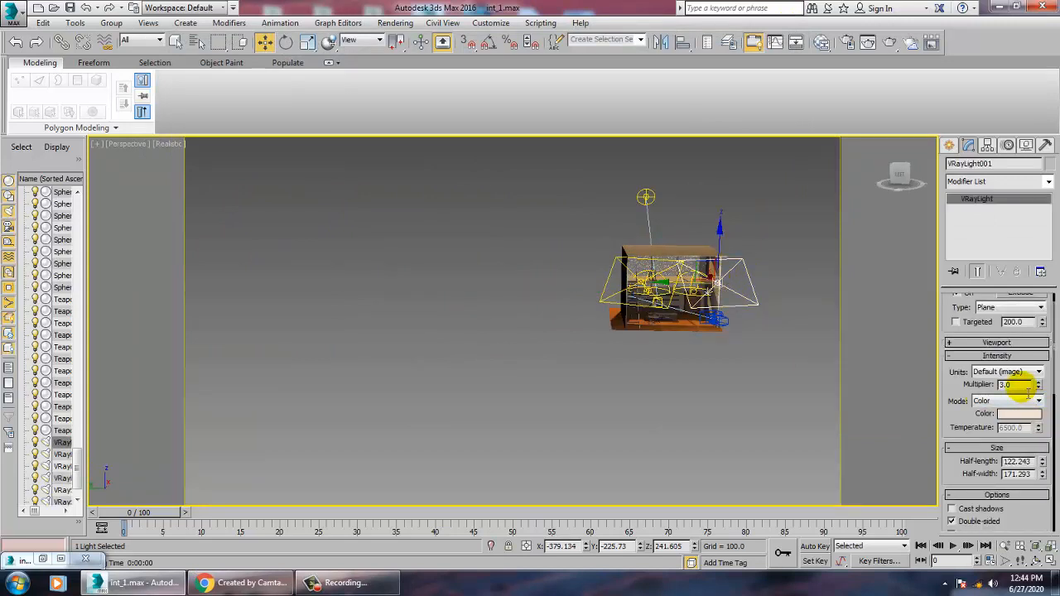
{"action": "left_click_drag", "start_coordinate": [1027, 386], "coordinate": [971, 385]}
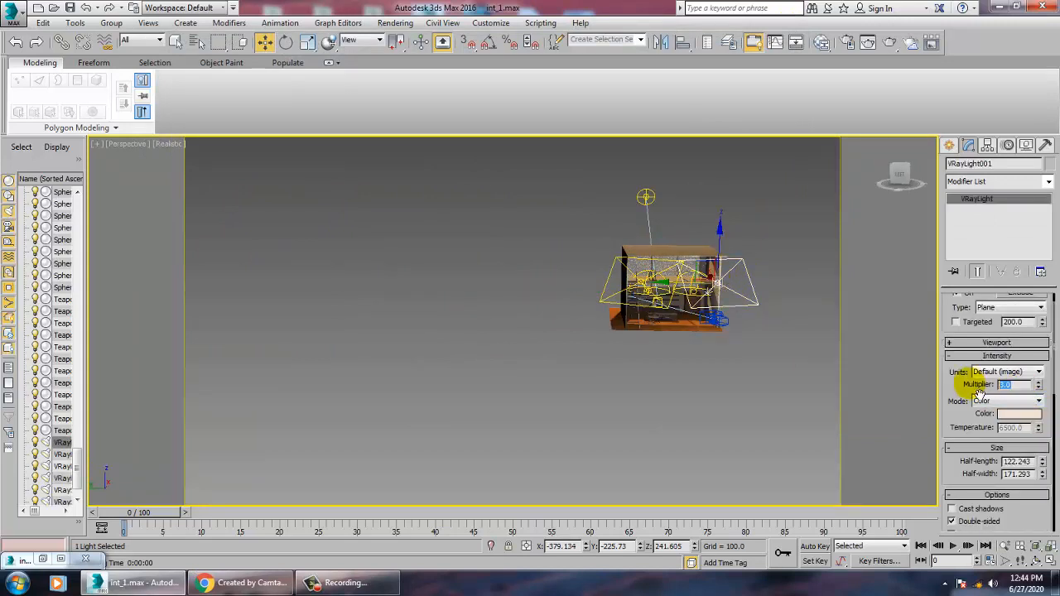
{"action": "left_click", "coordinate": [616, 315]}
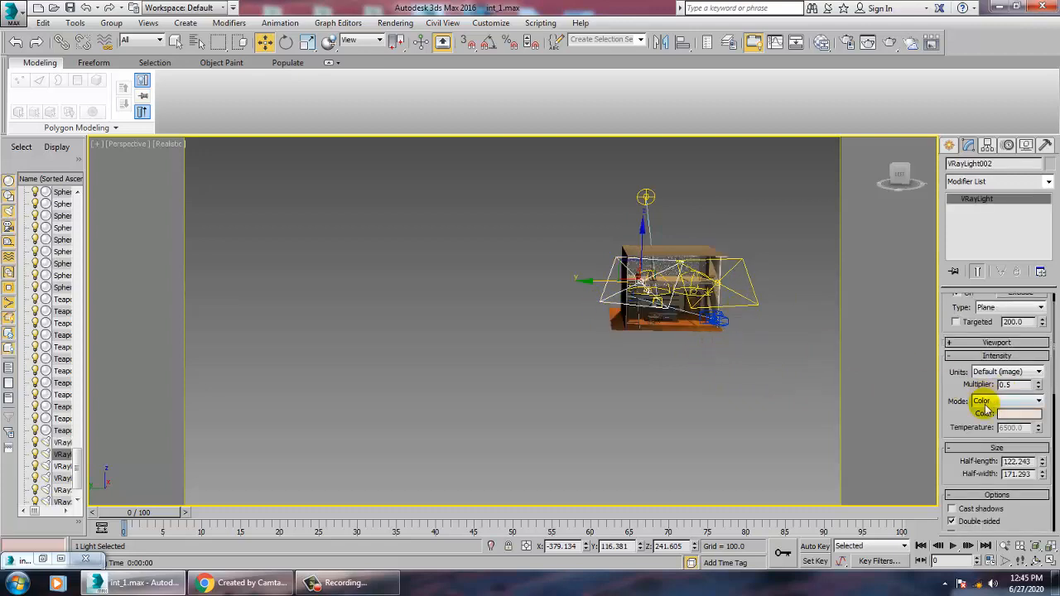
{"action": "left_click_drag", "start_coordinate": [1027, 385], "coordinate": [971, 383]}
{"action": "type", "text": "2"}
{"action": "key", "text": "Return"}
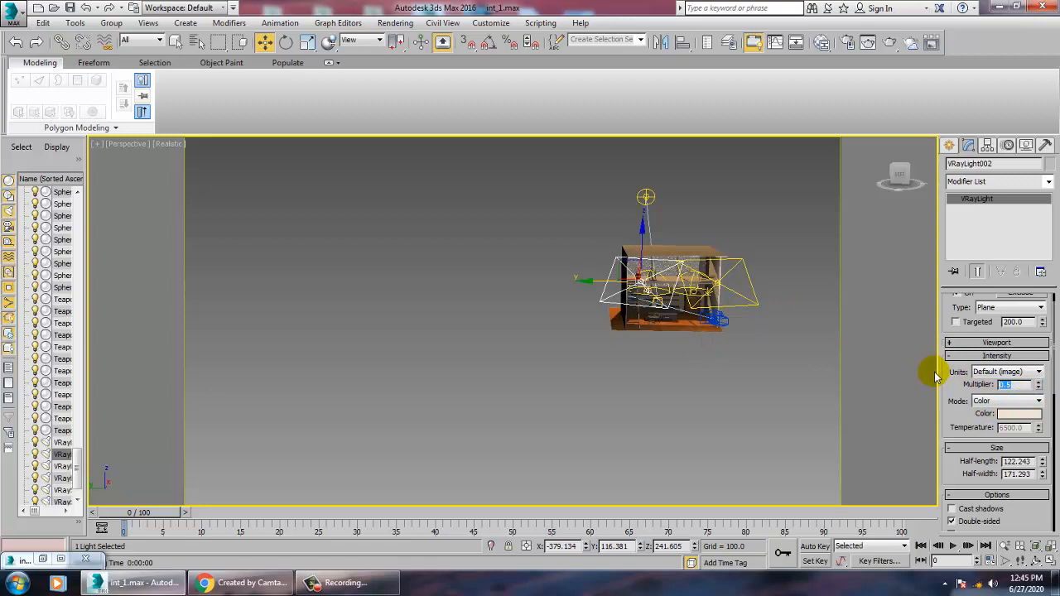
Render the camera view to judge the kitchen lighting, and close the frame buffer
{"action": "left_click", "coordinate": [391, 377]}
{"action": "key", "text": "c"}
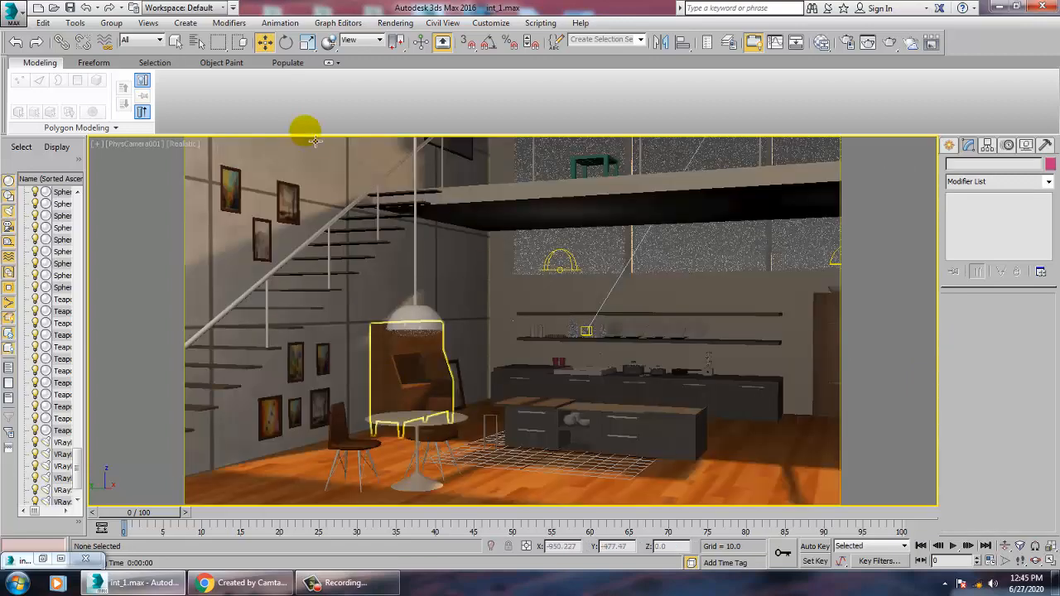
{"action": "left_click", "coordinate": [396, 23]}
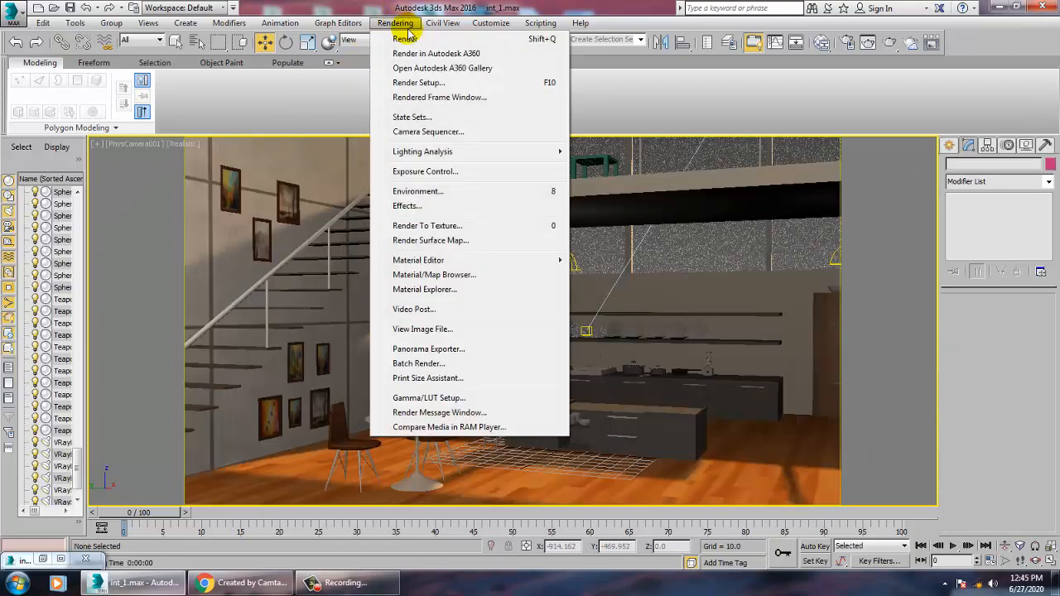
{"action": "left_click", "coordinate": [410, 39]}
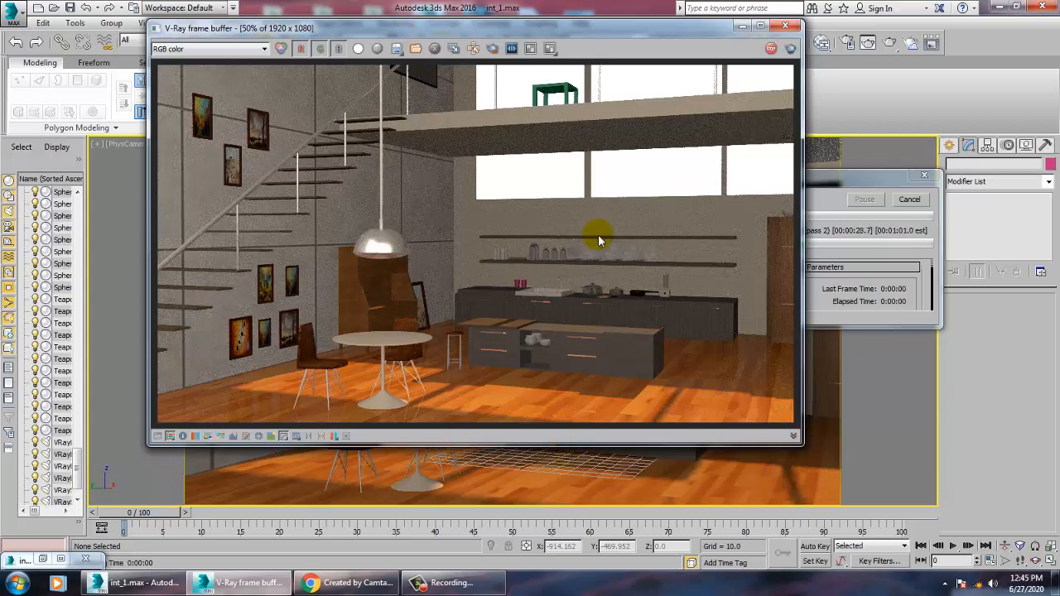
{"action": "left_click", "coordinate": [795, 29]}
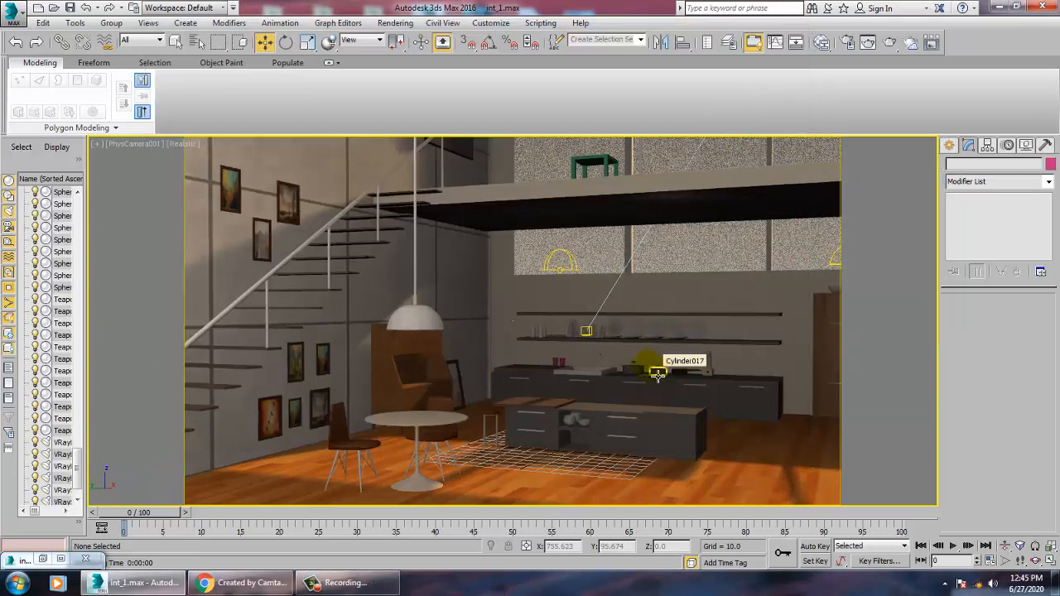
Change the type of the dome light above the tall wooden cabinet to Plane
{"action": "key", "text": "p"}
{"action": "scroll", "coordinate": [594, 392], "scroll_direction": "down", "scroll_amount": 5}
{"action": "middle_click_drag", "start_coordinate": [594, 393], "coordinate": [619, 396], "text": "alt"}
{"action": "scroll", "coordinate": [620, 396], "scroll_direction": "up", "scroll_amount": 5}
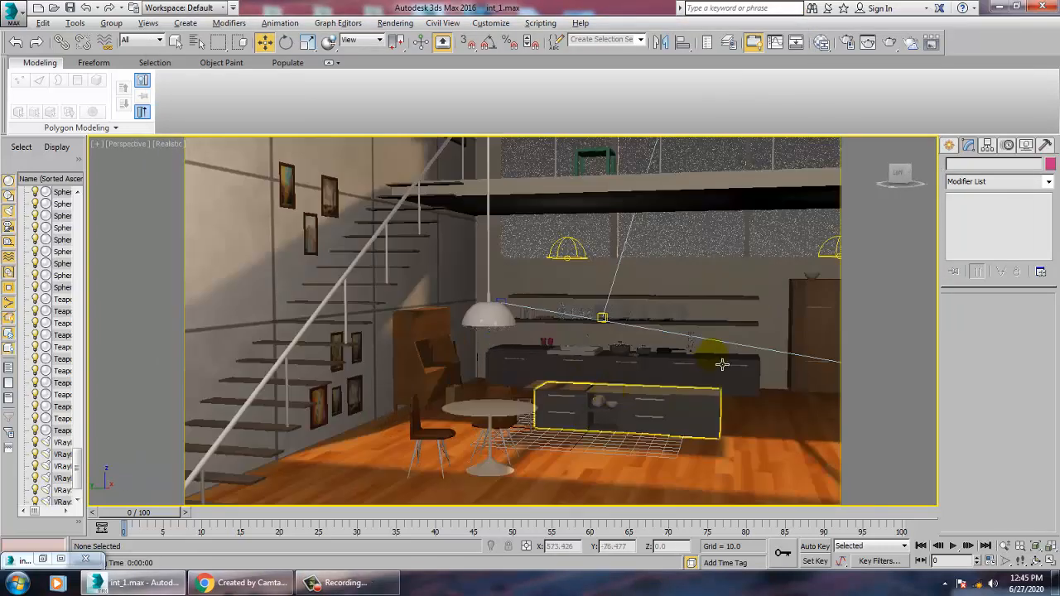
{"action": "middle_click_drag", "start_coordinate": [722, 364], "coordinate": [766, 356], "text": "alt"}
{"action": "middle_click_drag", "start_coordinate": [768, 279], "coordinate": [548, 311]}
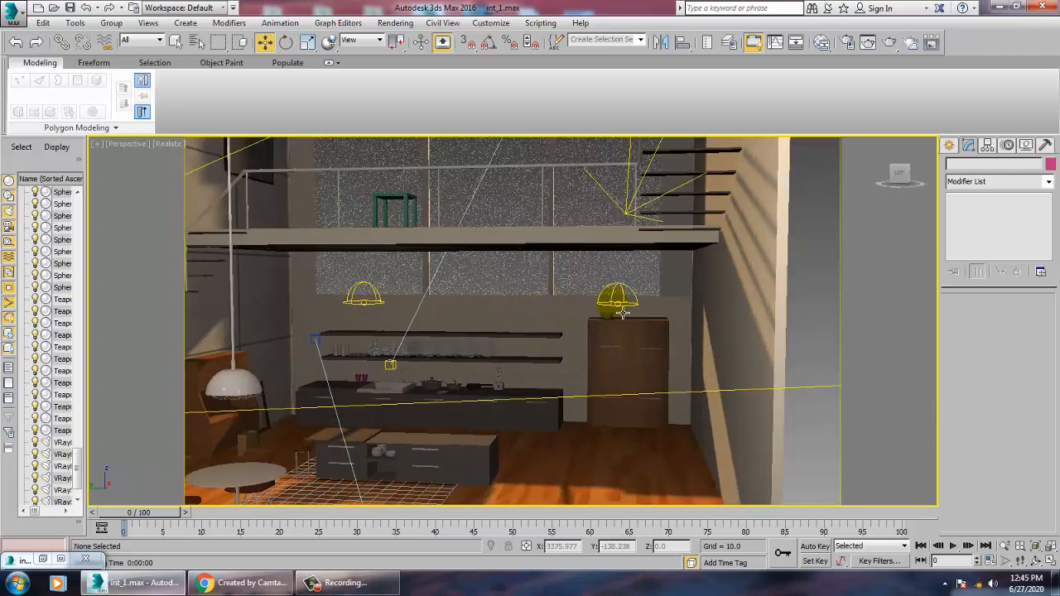
{"action": "left_click", "coordinate": [623, 313]}
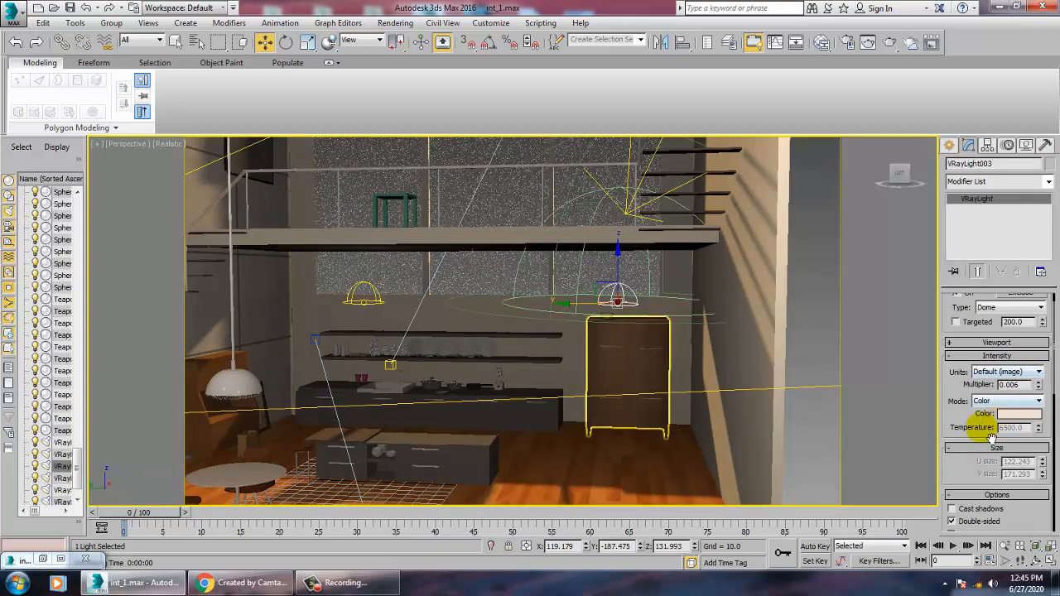
{"action": "scroll", "coordinate": [961, 414], "scroll_direction": "up", "scroll_amount": 1}
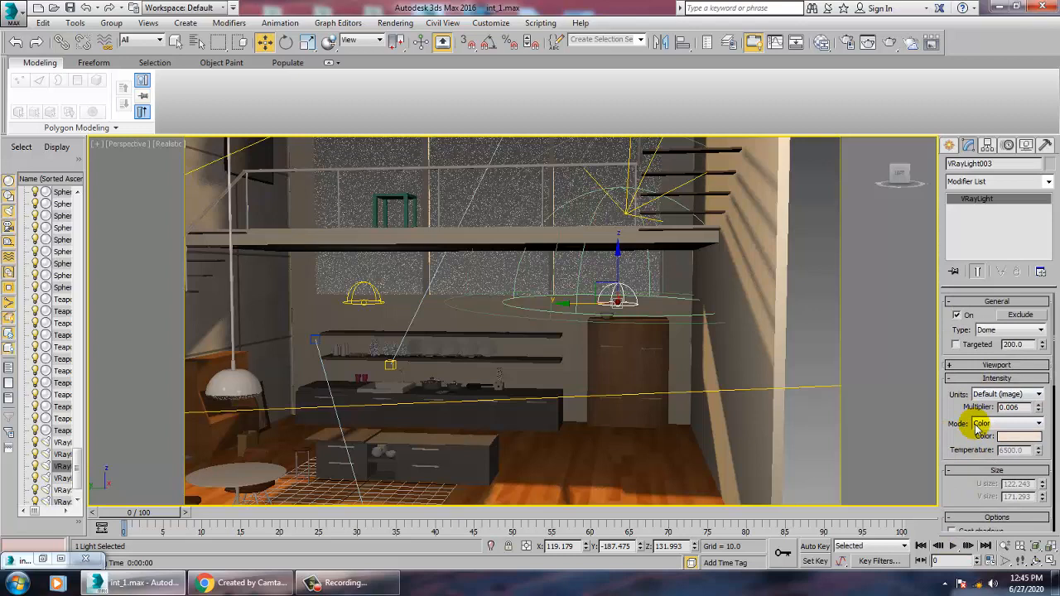
{"action": "left_click", "coordinate": [1010, 329]}
{"action": "left_click", "coordinate": [990, 341]}
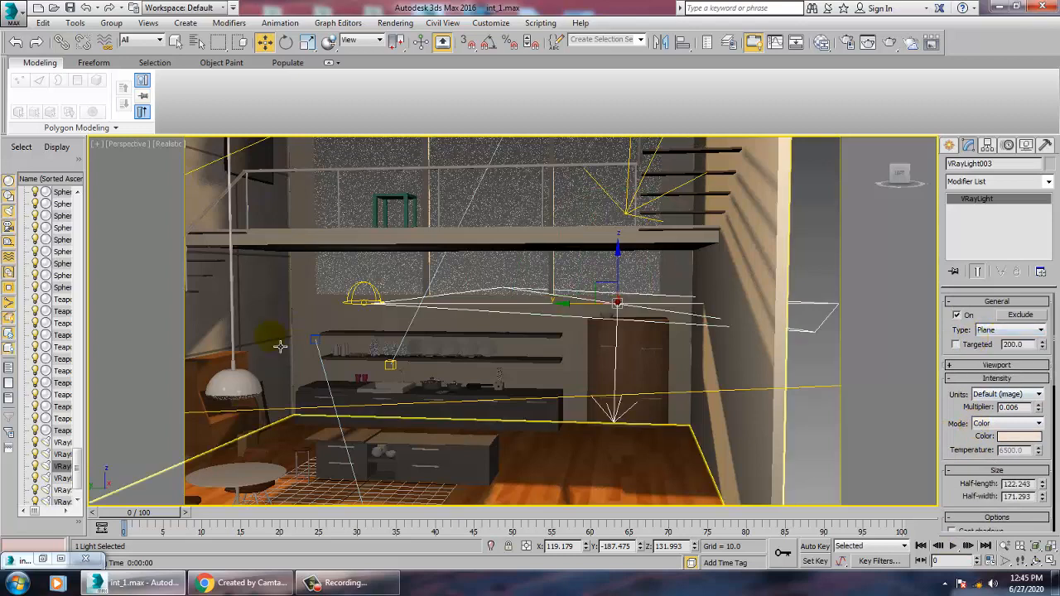
Change the type of the dome light above the kitchen shelves to Plane
{"action": "left_click", "coordinate": [362, 296]}
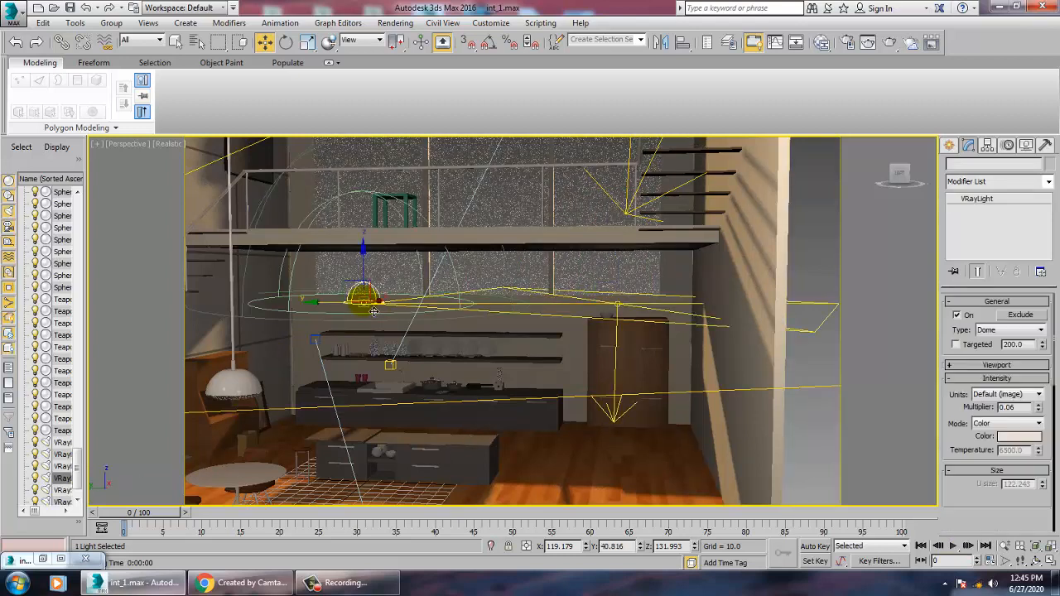
{"action": "left_click", "coordinate": [1004, 331]}
{"action": "left_click", "coordinate": [989, 341]}
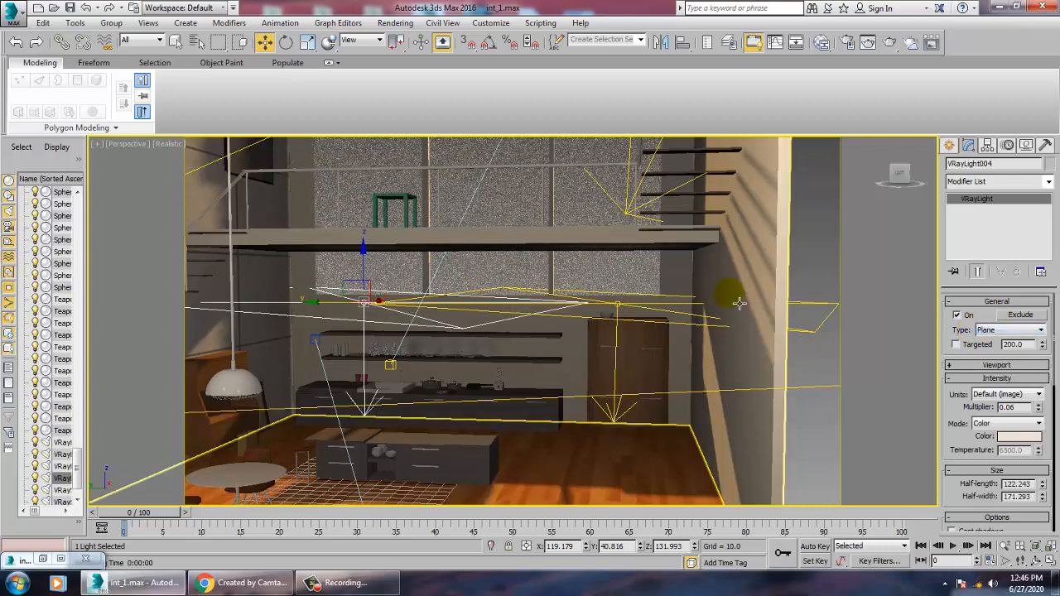
Render the camera view with both converted plane lights, and close the frame buffer
{"action": "key", "text": "c"}
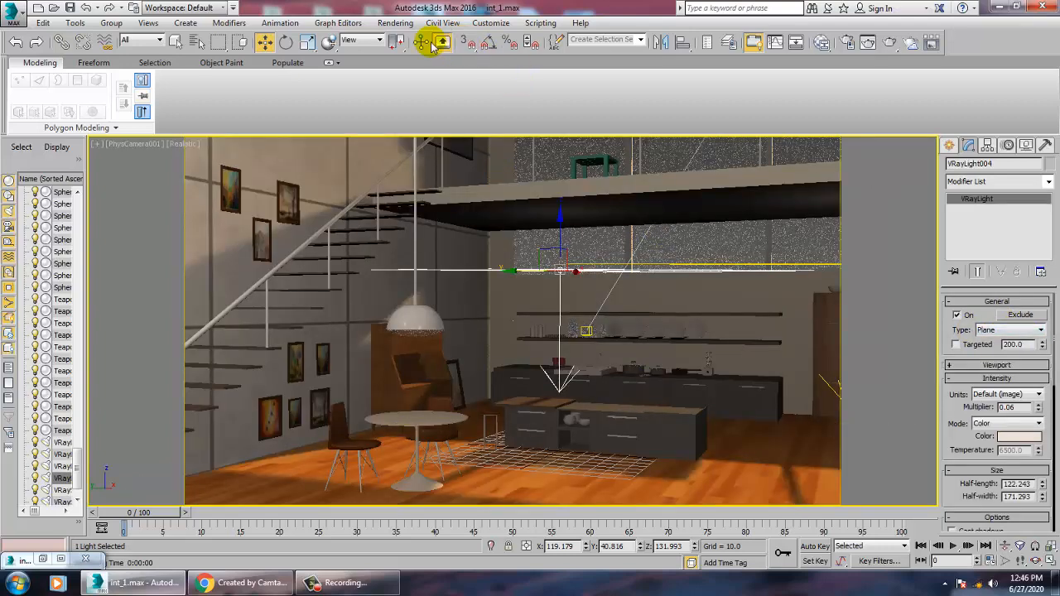
{"action": "left_click", "coordinate": [396, 23]}
{"action": "left_click", "coordinate": [406, 40]}
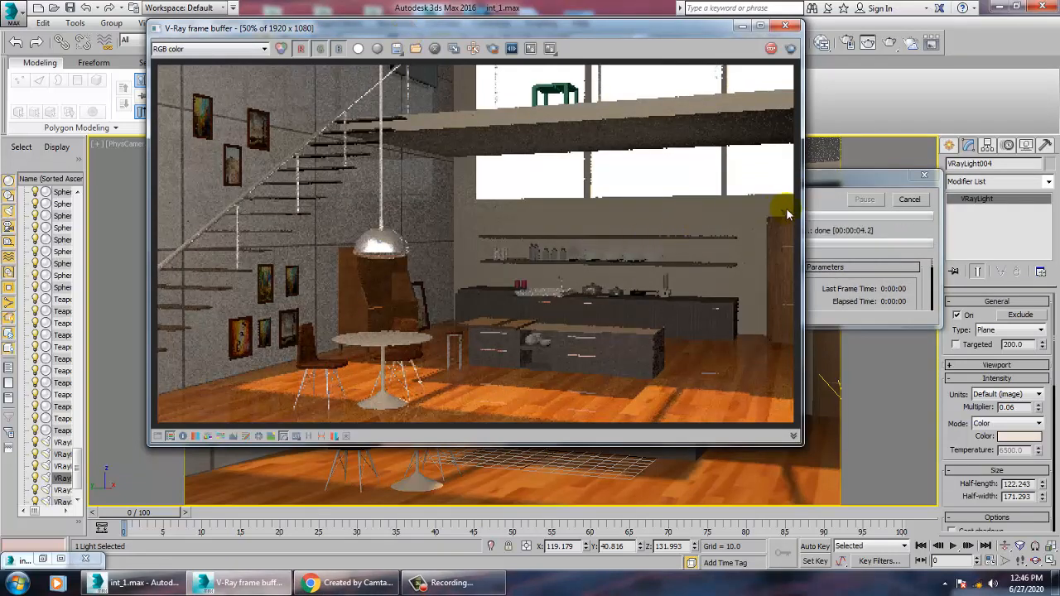
{"action": "left_click", "coordinate": [791, 47]}
{"action": "left_click", "coordinate": [787, 29]}
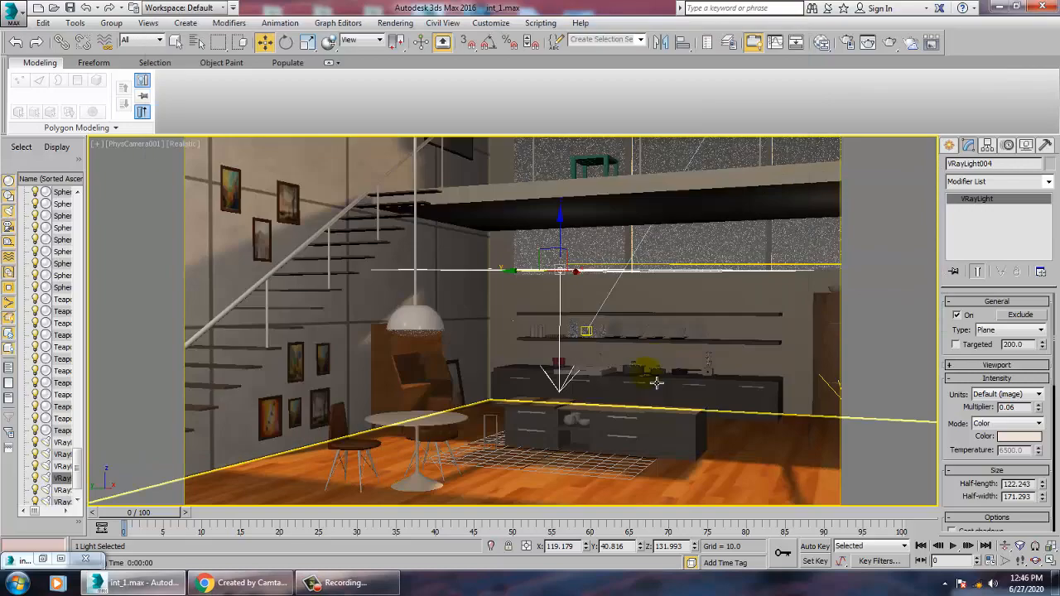
Raise the plane light VRayLight003 near the tall wooden cabinet to a height of about Z 176
{"action": "key", "text": "p"}
{"action": "middle_click_drag", "start_coordinate": [667, 347], "coordinate": [446, 273], "text": "alt"}
{"action": "scroll", "coordinate": [684, 352], "scroll_direction": "up", "scroll_amount": 3}
{"action": "left_click", "coordinate": [461, 325]}
{"action": "left_click", "coordinate": [525, 292]}
{"action": "key", "text": "r"}
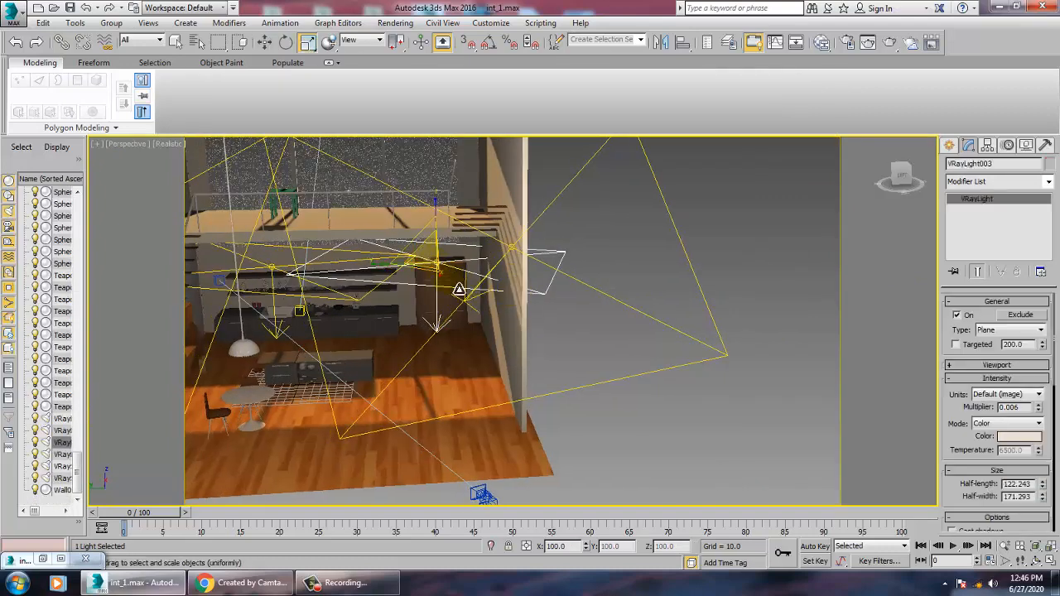
{"action": "key", "text": "w"}
{"action": "middle_click_drag", "start_coordinate": [476, 310], "coordinate": [489, 293], "text": "alt"}
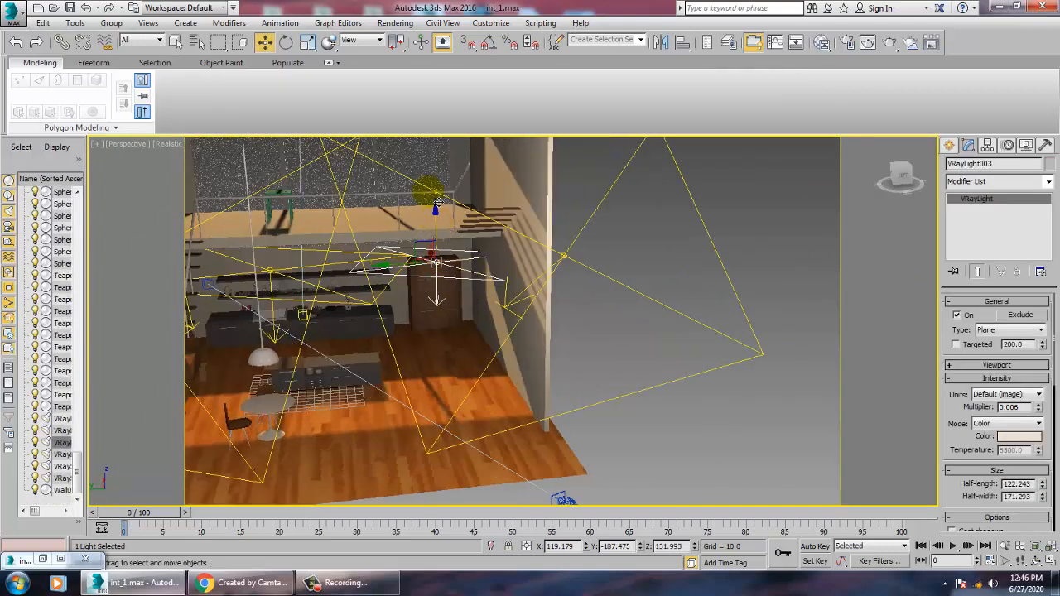
{"action": "key", "text": "e"}
{"action": "left_click_drag", "start_coordinate": [437, 259], "coordinate": [460, 248]}
{"action": "key", "text": "w"}
{"action": "mouse_move", "coordinate": [418, 232]}
{"action": "middle_mouse_down", "text": "alt"}
{"action": "mouse_move", "coordinate": [448, 237]}
{"action": "mouse_move", "coordinate": [422, 231]}
{"action": "middle_mouse_up", "text": "alt"}
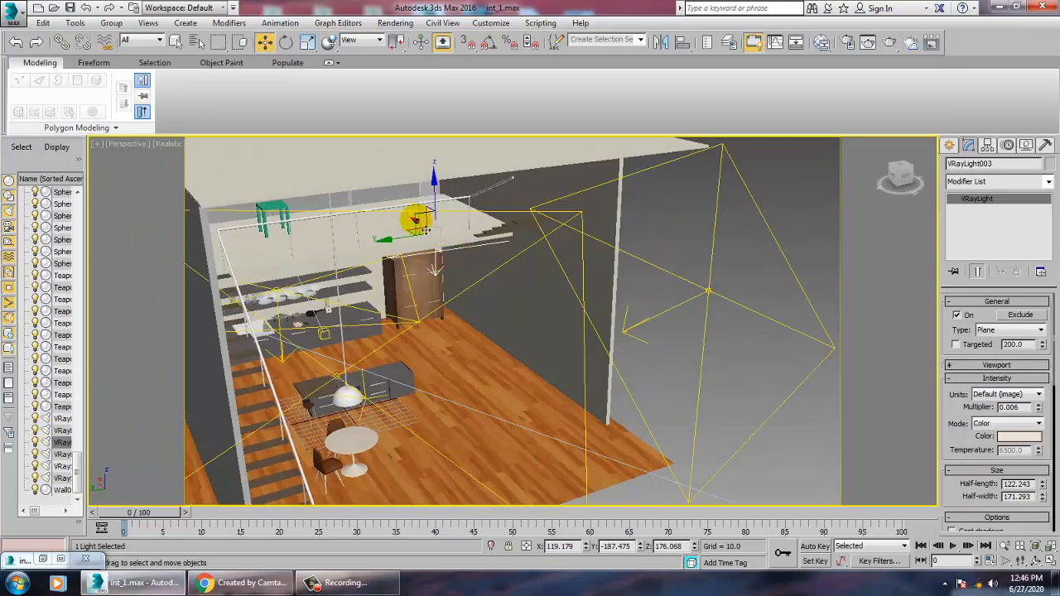
Move VRayLight003 along the X axis to about X -17.6 and rotate it to face into the kitchen
{"action": "left_click_drag", "start_coordinate": [422, 229], "coordinate": [530, 301]}
{"action": "key", "text": "e"}
{"action": "middle_click_drag", "start_coordinate": [530, 301], "coordinate": [553, 359], "text": "alt"}
{"action": "key", "text": "w"}
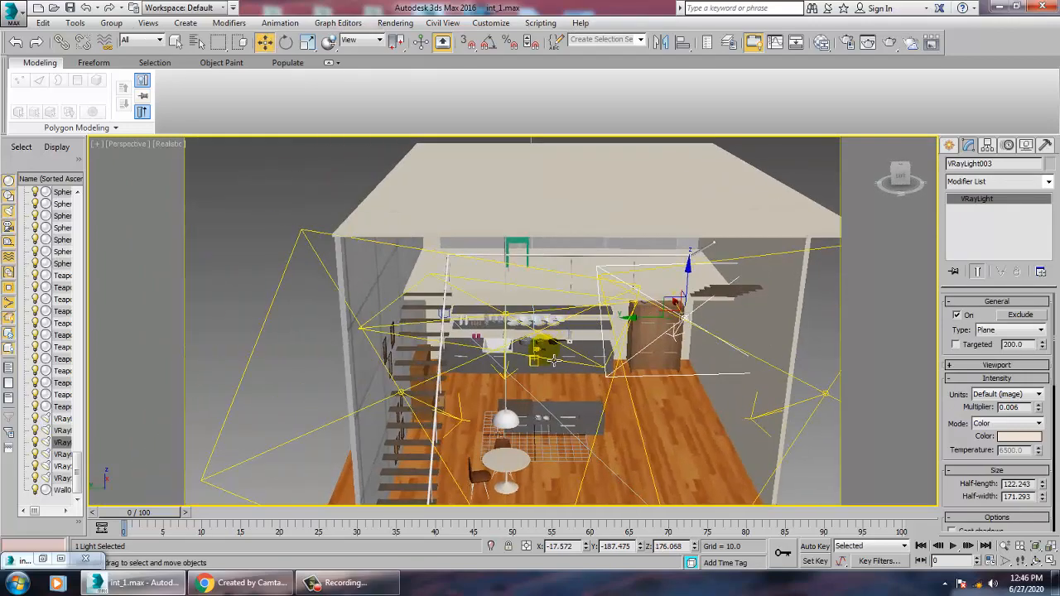
Delete the horizontal plane light VRayLight004 above the kitchen shelves
{"action": "left_click", "coordinate": [509, 379]}
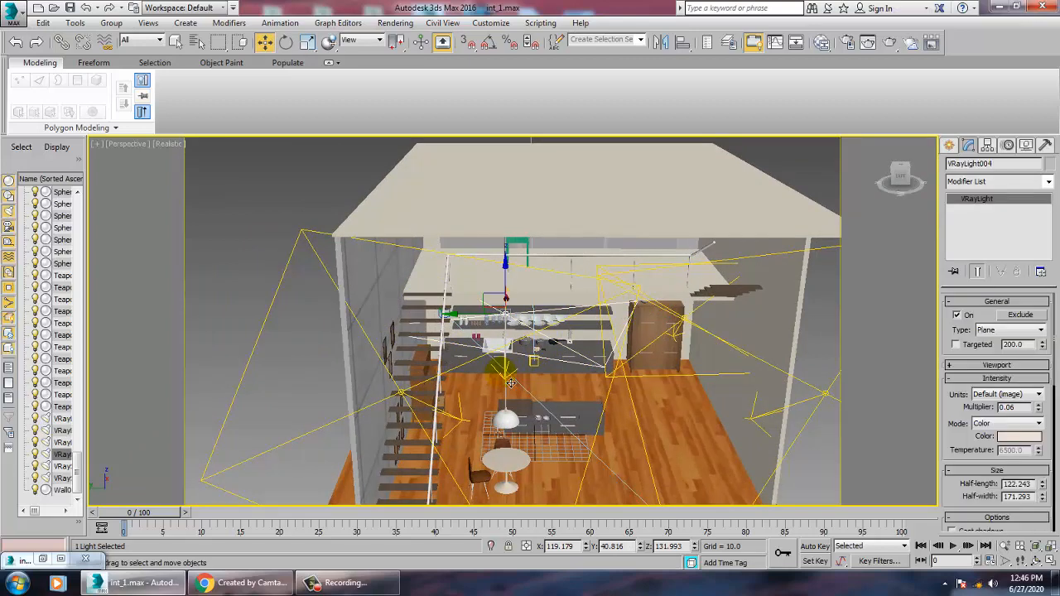
{"action": "middle_click_drag", "start_coordinate": [552, 379], "coordinate": [604, 351], "text": "alt"}
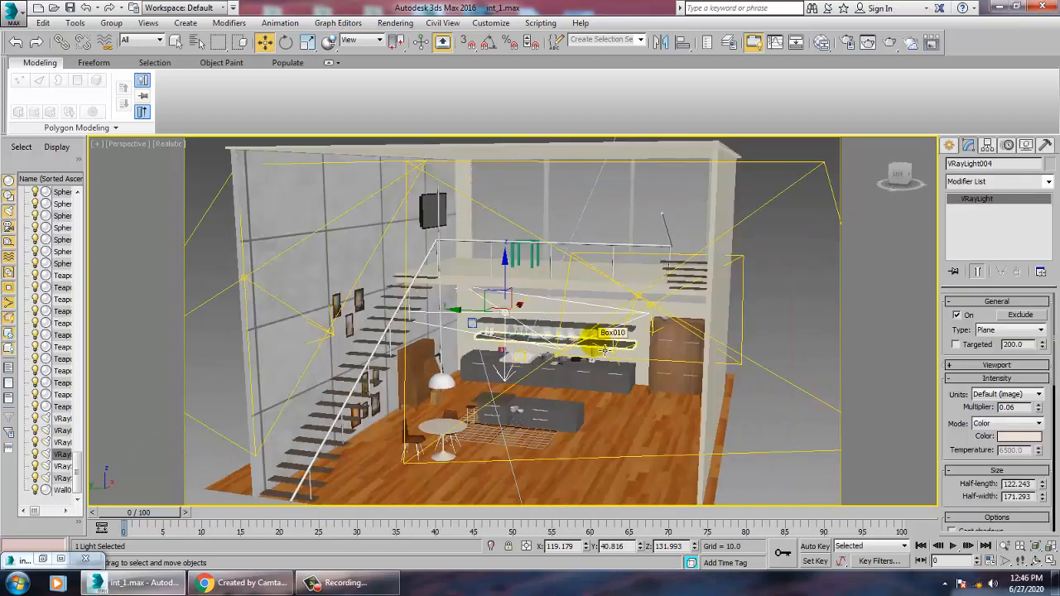
{"action": "key", "text": "Delete"}
Copy the rotated plane light VRayLight003 along the Y axis toward the staircase, to about Y 35
{"action": "middle_click_drag", "start_coordinate": [648, 396], "coordinate": [675, 319], "text": "alt"}
{"action": "left_click", "coordinate": [675, 315]}
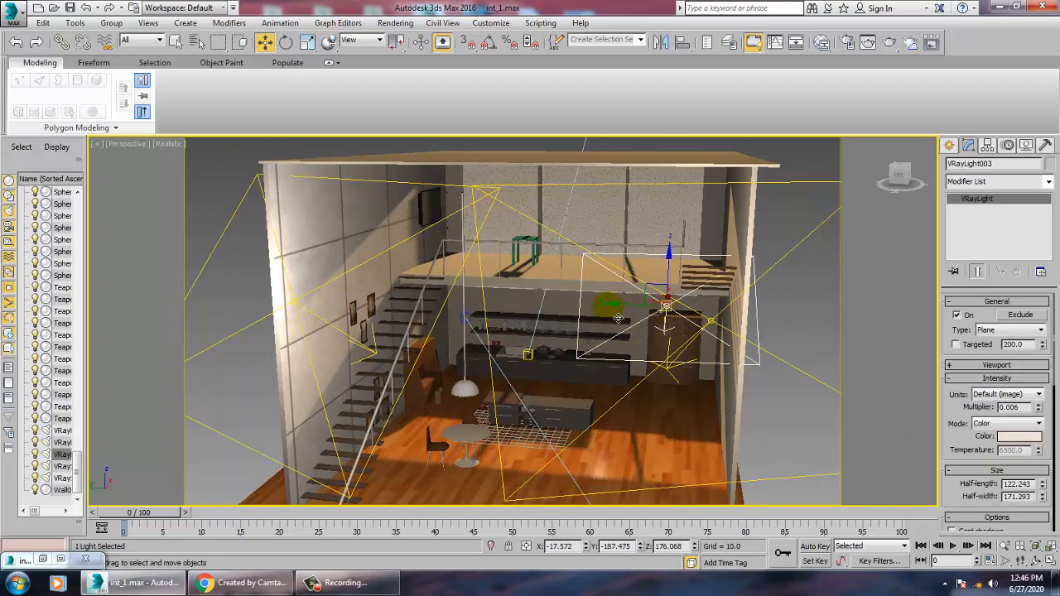
{"action": "left_click_drag", "start_coordinate": [618, 318], "coordinate": [445, 290], "text": "shift"}
{"action": "left_click", "coordinate": [473, 348]}
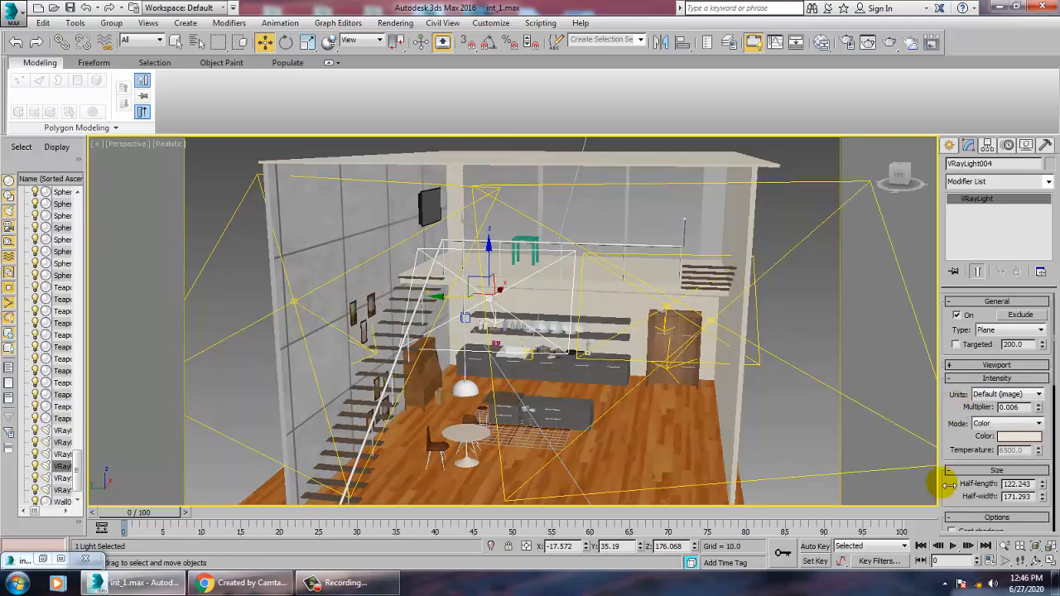
Set the multiplier of the copied plane light near the staircase to 0.1, working in the camera view
{"action": "key", "text": "c"}
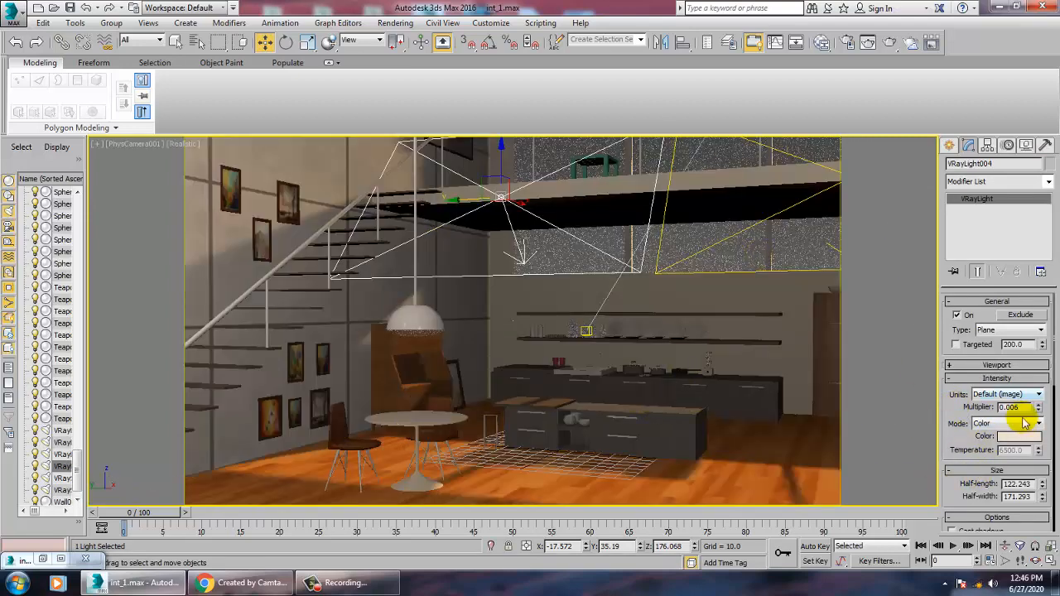
{"action": "left_click_drag", "start_coordinate": [1029, 410], "coordinate": [946, 398]}
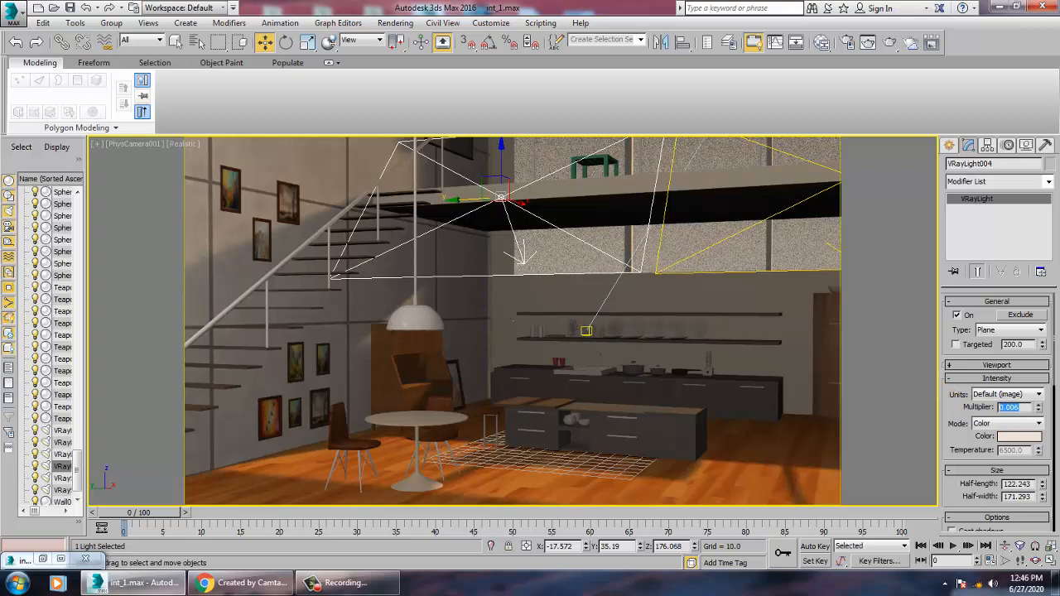
{"action": "type", "text": "0.1"}
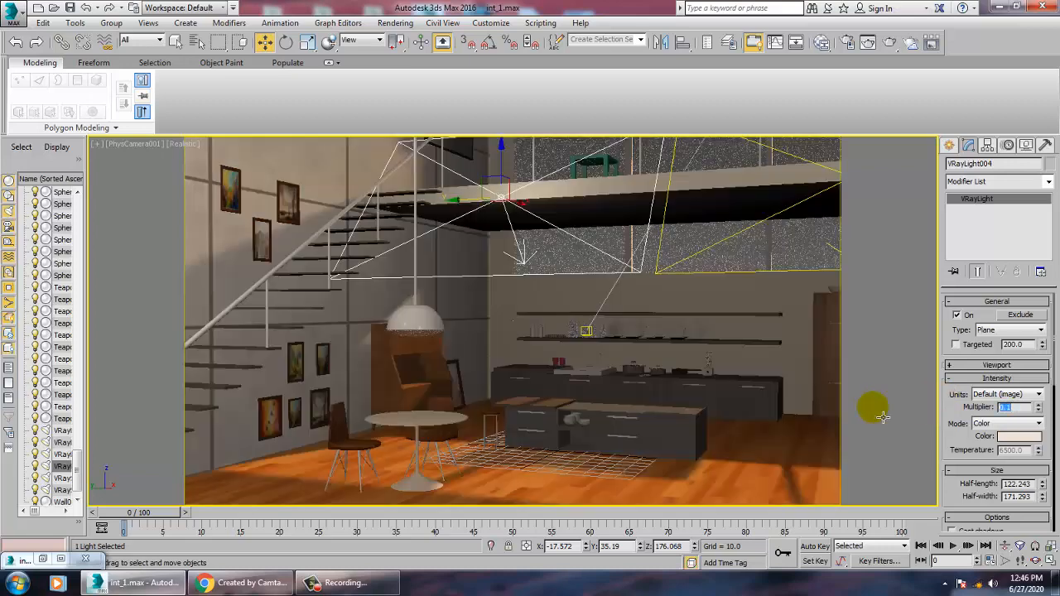
Render the camera view to check the copied plane light, and close the frame buffer
{"action": "left_click", "coordinate": [395, 22]}
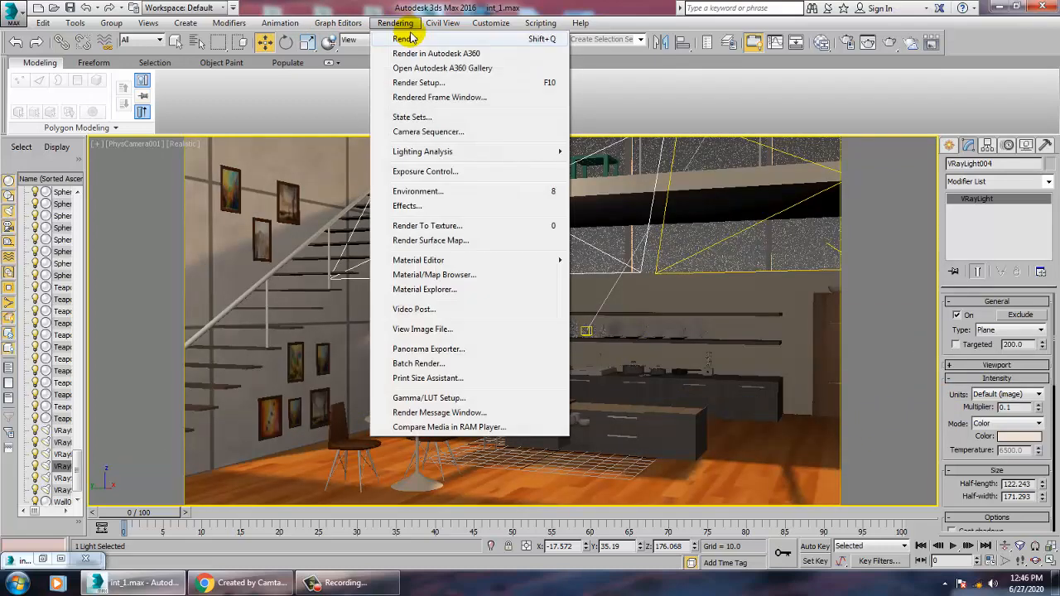
{"action": "left_click", "coordinate": [408, 38]}
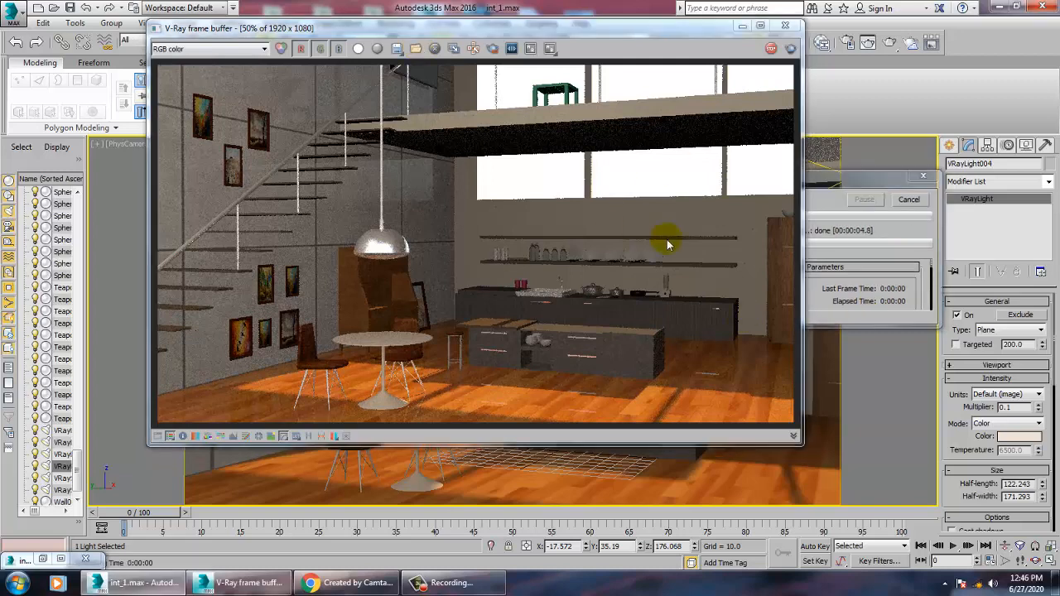
{"action": "left_click", "coordinate": [791, 30]}
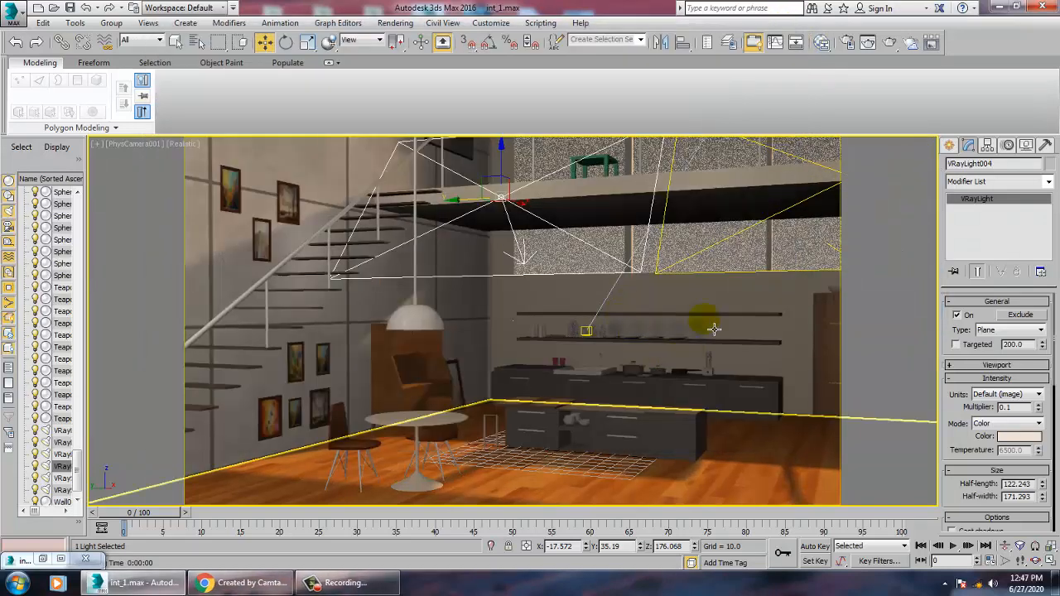
Set the multiplier of plane light VRayLight003 to 0.1 and test-render the camera view
{"action": "left_click", "coordinate": [717, 273]}
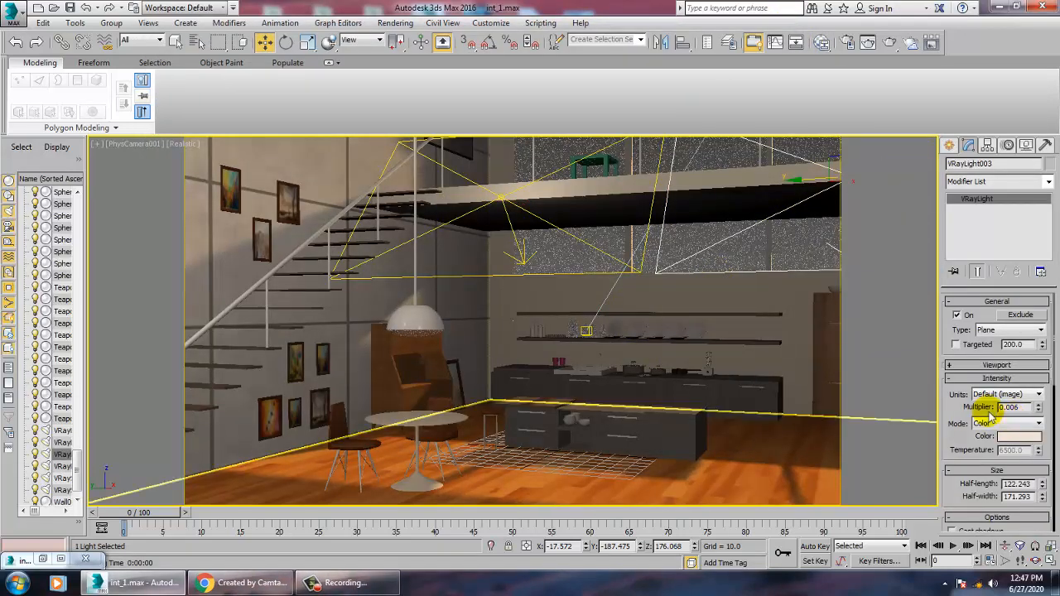
{"action": "left_click_drag", "start_coordinate": [1026, 408], "coordinate": [864, 386]}
{"action": "type", "text": "0"}
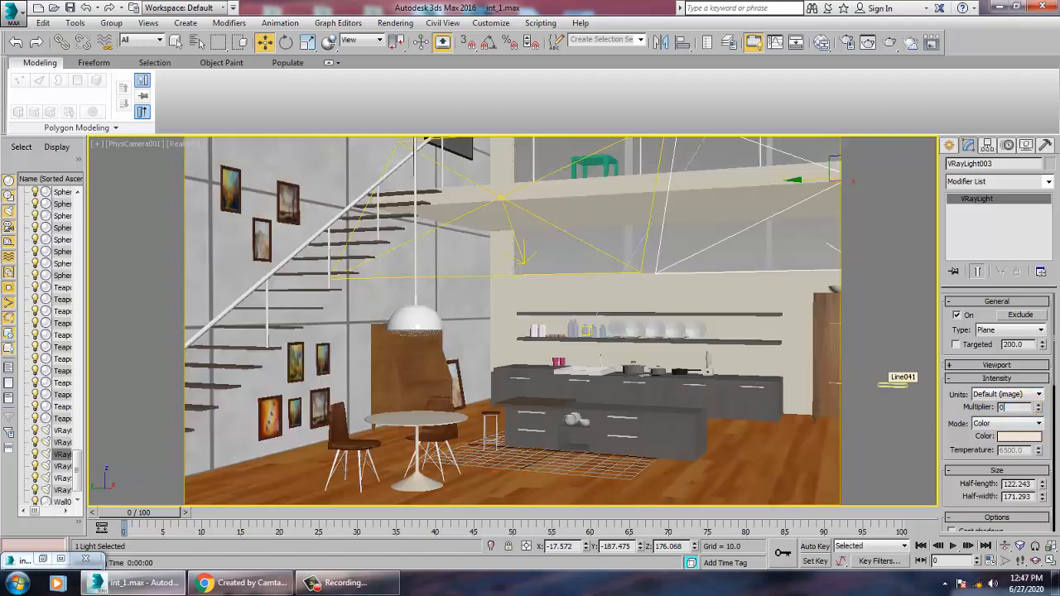
{"action": "key", "text": "Return"}
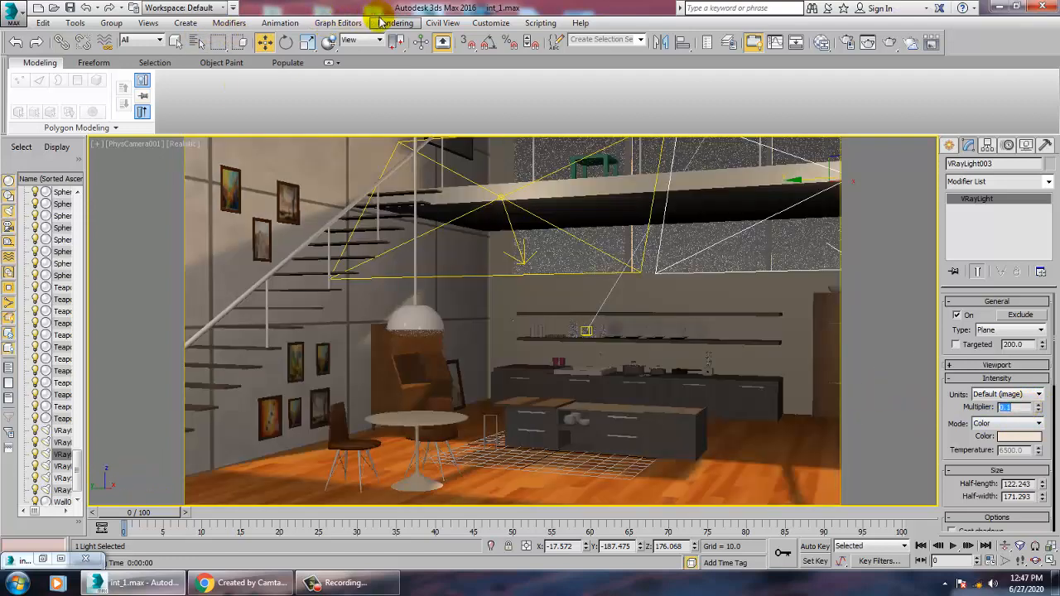
{"action": "left_click", "coordinate": [395, 23]}
{"action": "left_click", "coordinate": [402, 39]}
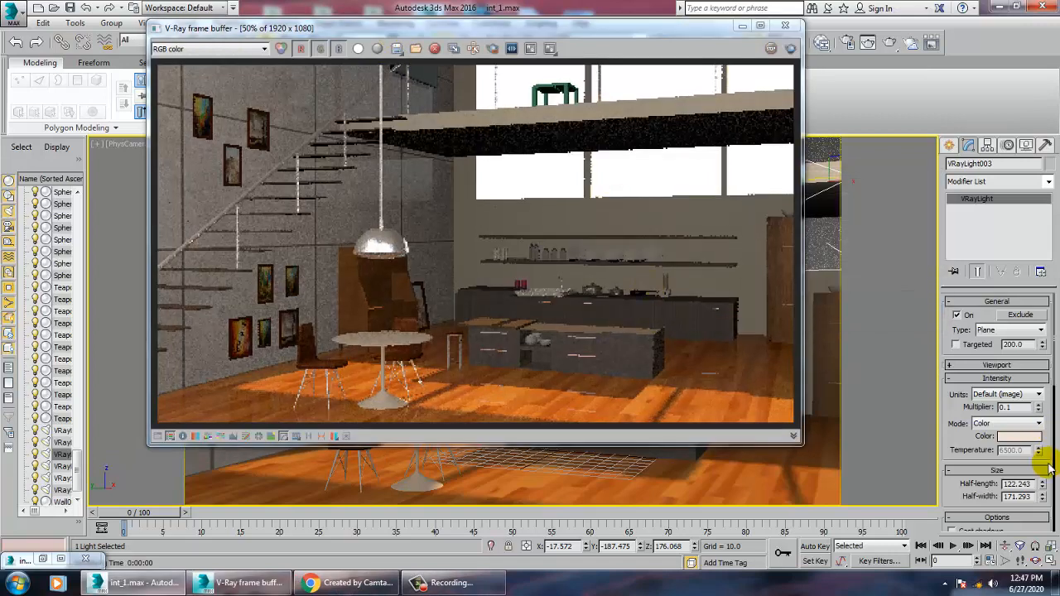
Set the multiplier of plane light VRayLight003 to 0.5 and shift the frame buffer window slightly
{"action": "double_click", "coordinate": [1012, 406]}
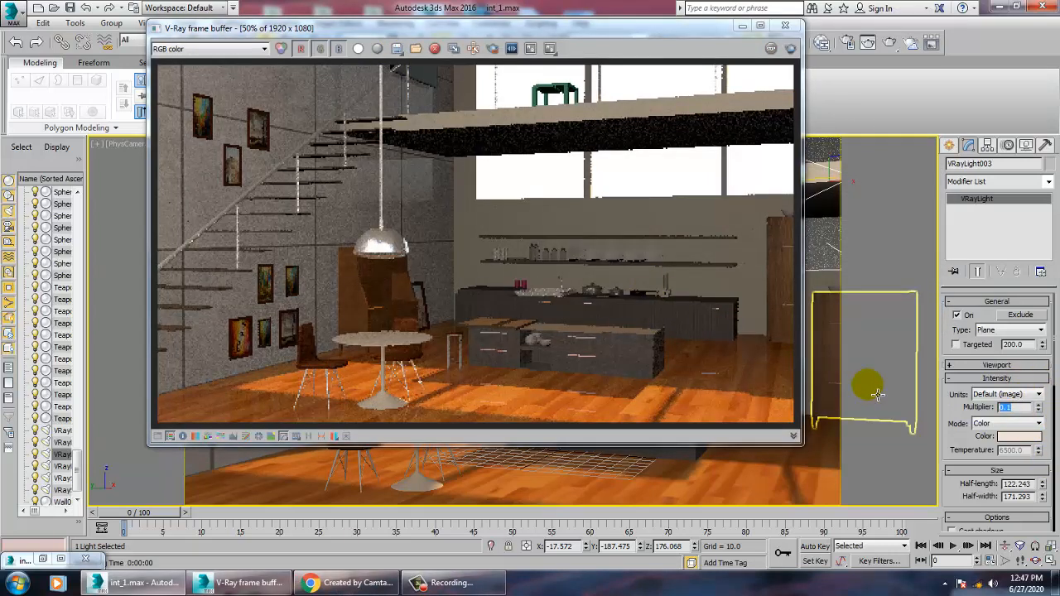
{"action": "type", "text": "0.5"}
{"action": "key", "text": "Return"}
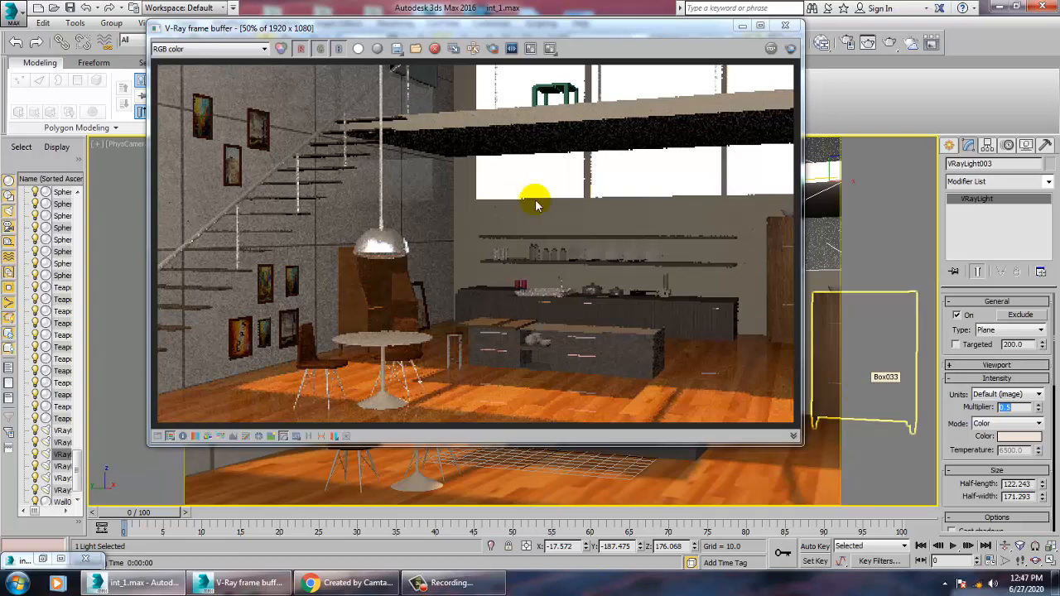
{"action": "left_click_drag", "start_coordinate": [320, 28], "coordinate": [324, 43]}
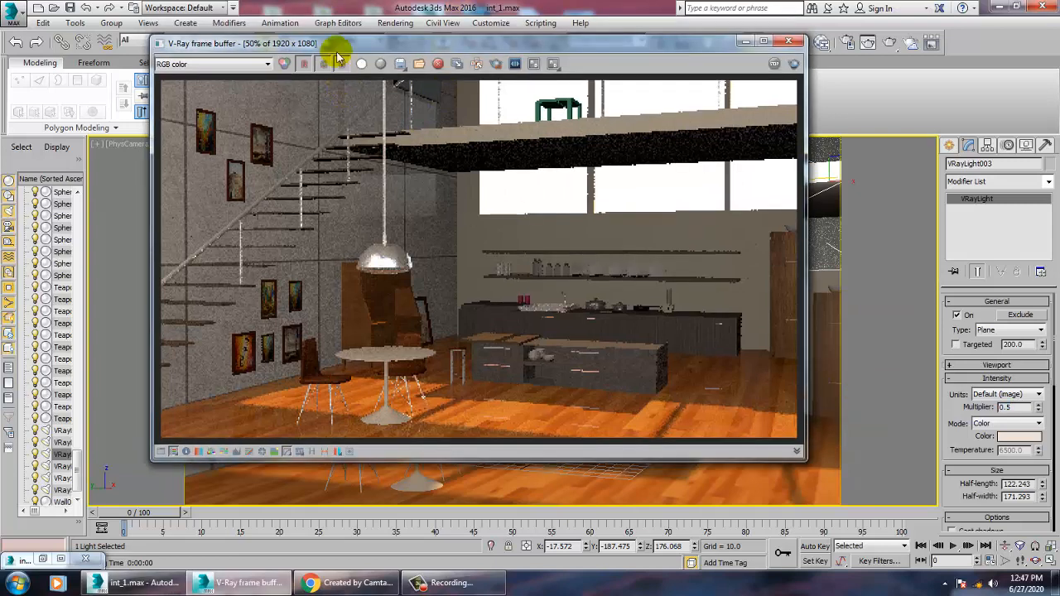
Test-render the camera view to check the new multiplier of VRayLight003, and close the frame buffer
{"action": "left_click", "coordinate": [398, 23]}
{"action": "left_click", "coordinate": [412, 40]}
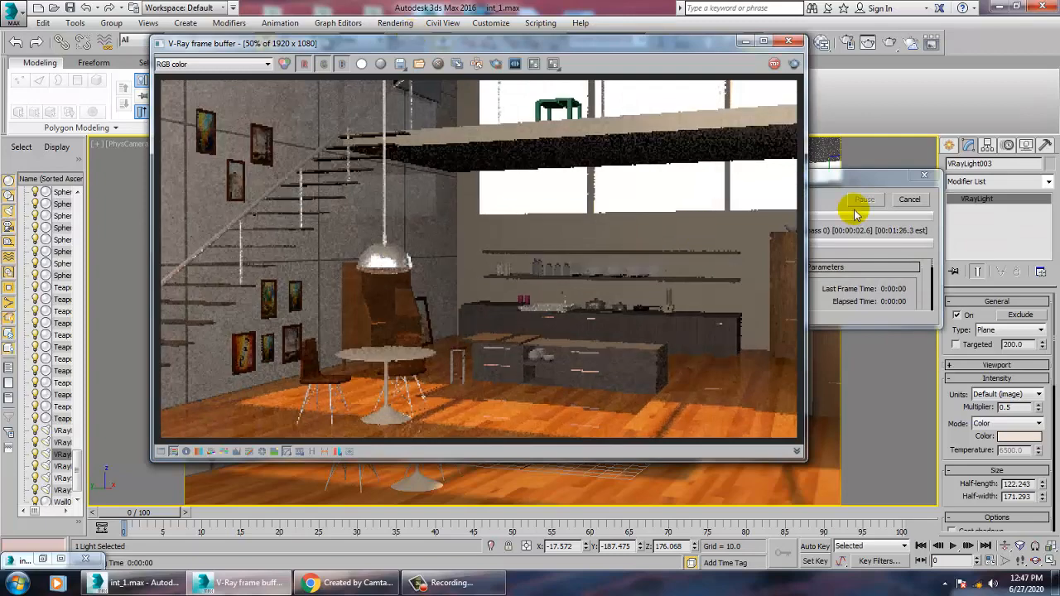
{"action": "left_click", "coordinate": [788, 41]}
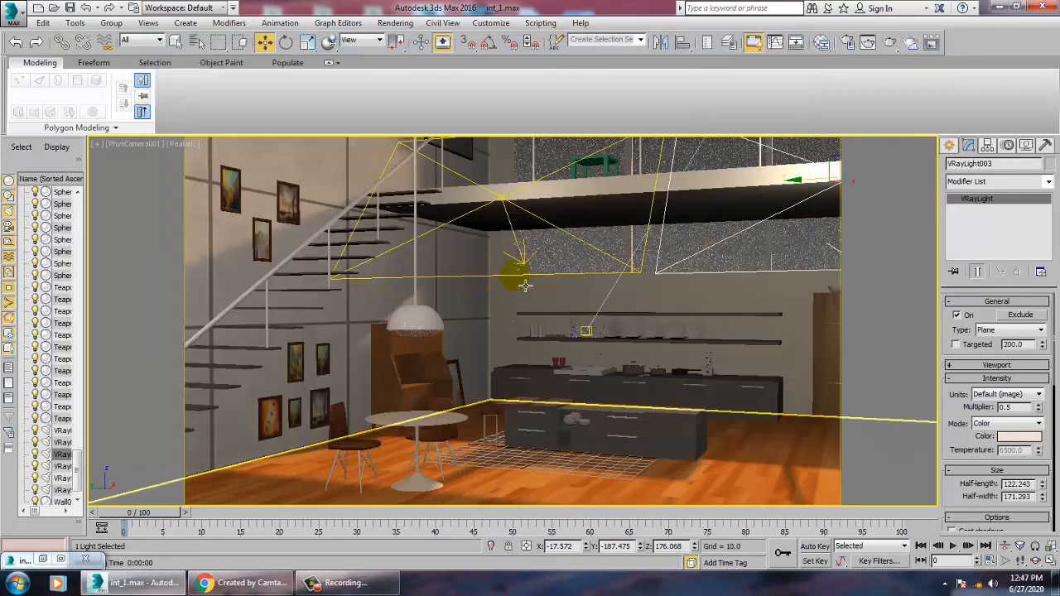
Set the multiplier of plane light VRayLight004 near the staircase to 0.5, test-render the camera view and close the frame buffer
{"action": "left_click", "coordinate": [526, 285]}
{"action": "double_click", "coordinate": [1019, 407]}
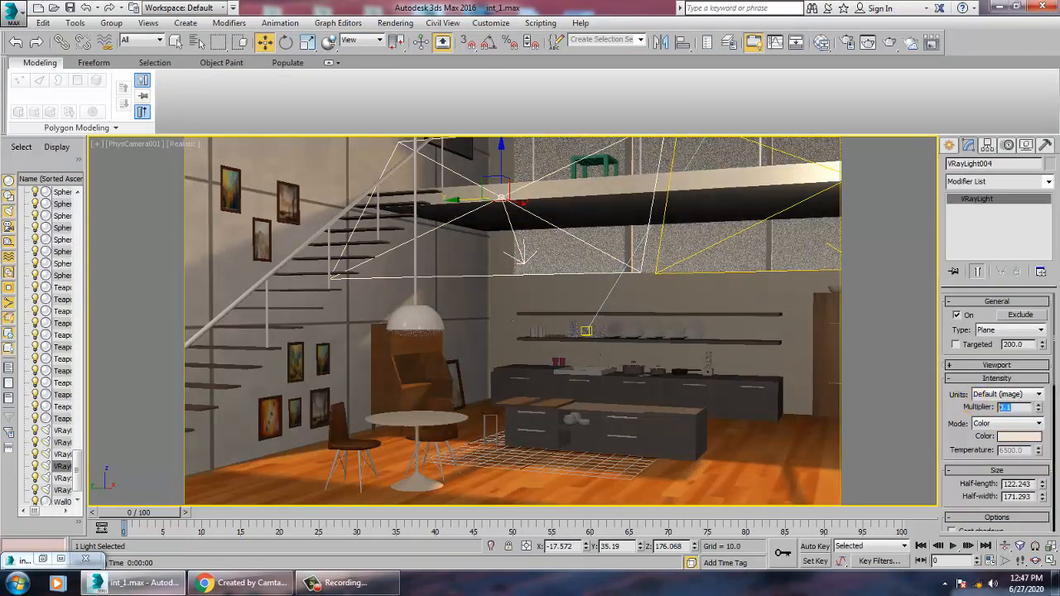
{"action": "type", "text": "0.5"}
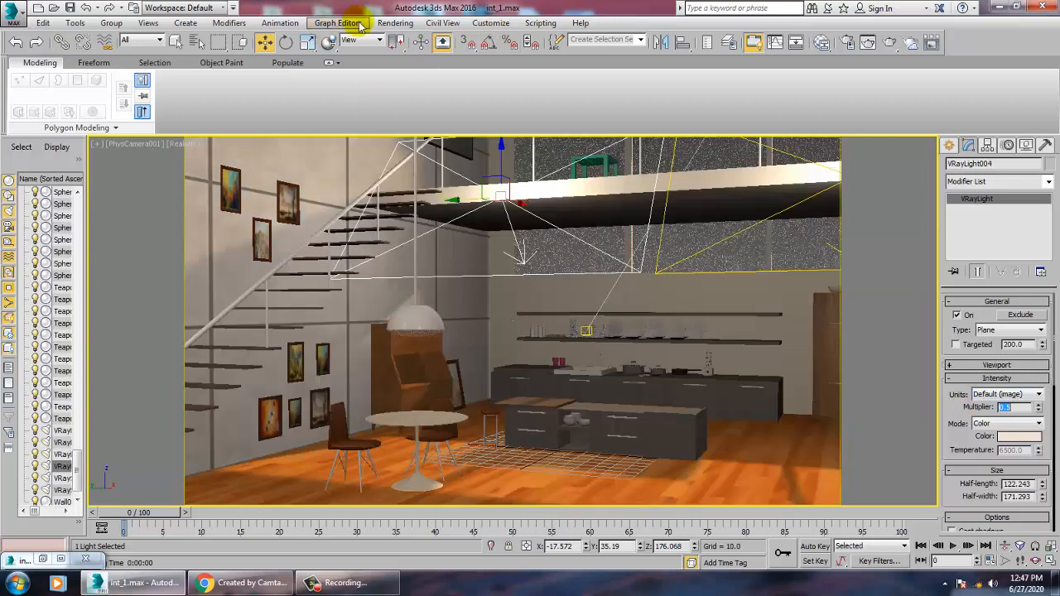
{"action": "left_click", "coordinate": [395, 23]}
{"action": "left_click", "coordinate": [397, 35]}
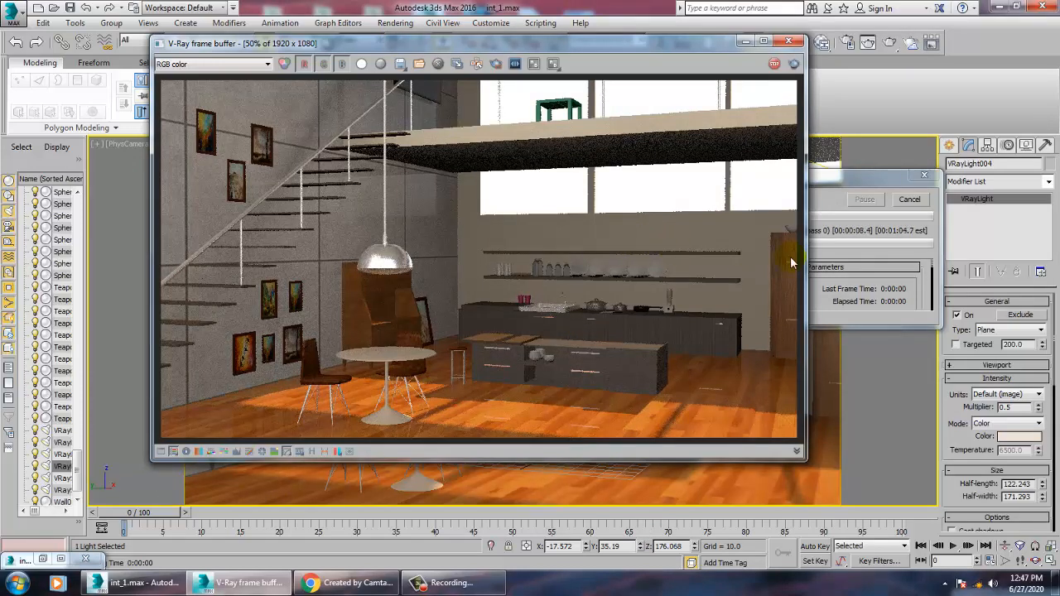
{"action": "left_click", "coordinate": [791, 43]}
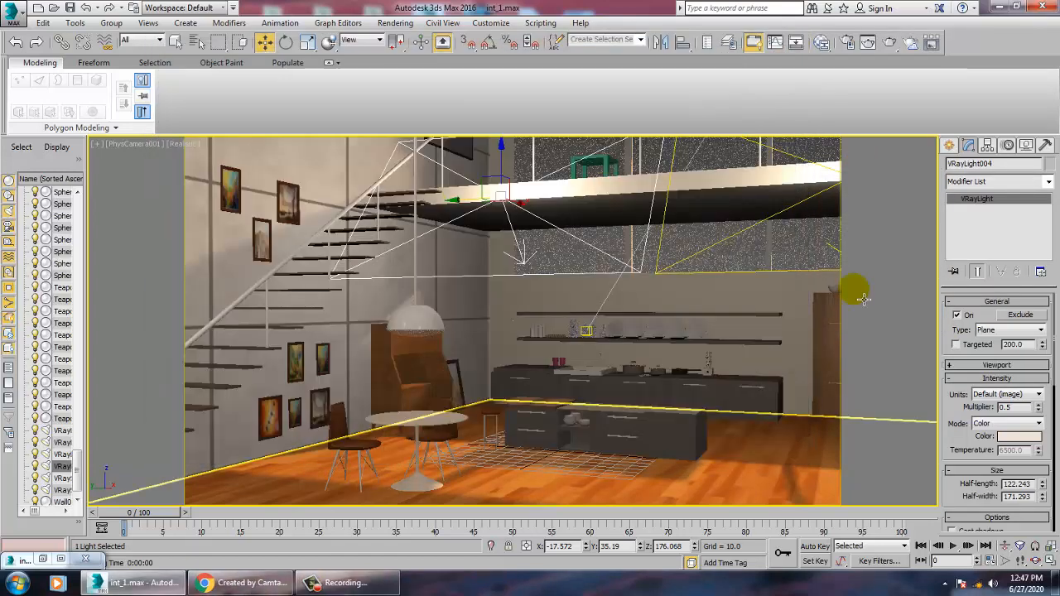
Set the multiplier of plane light VRayLight003 to 1, test-render the camera view and close the frame buffer
{"action": "left_click", "coordinate": [799, 280]}
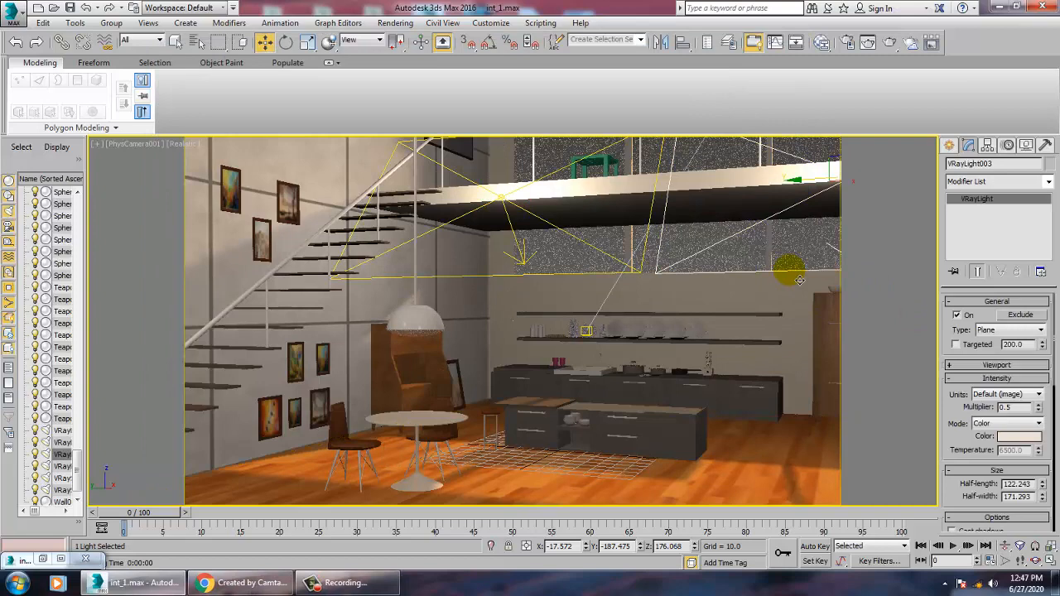
{"action": "left_click", "coordinate": [1015, 407]}
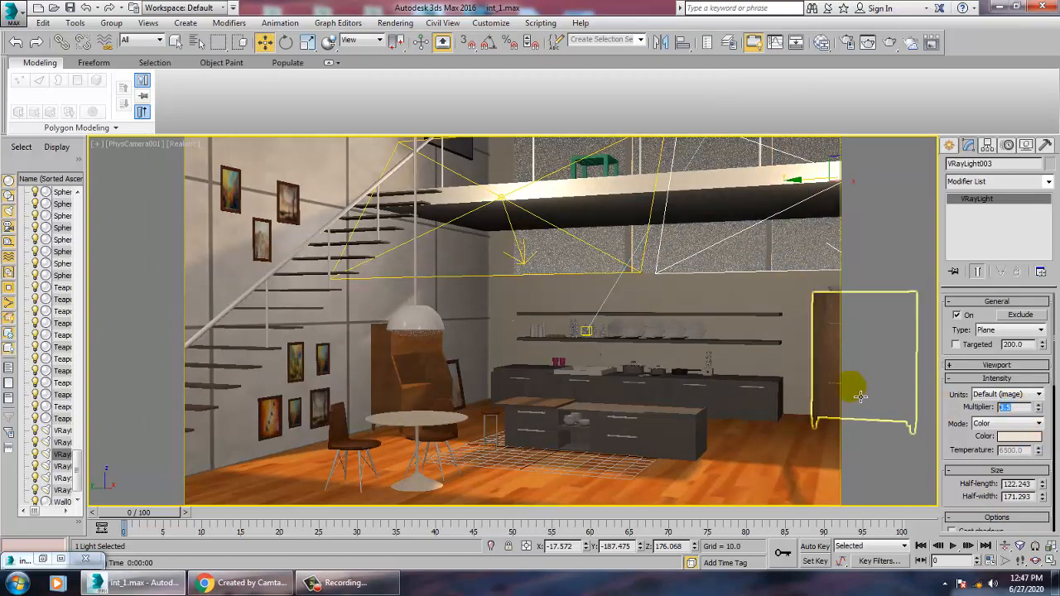
{"action": "type", "text": "1"}
{"action": "key", "text": "Return"}
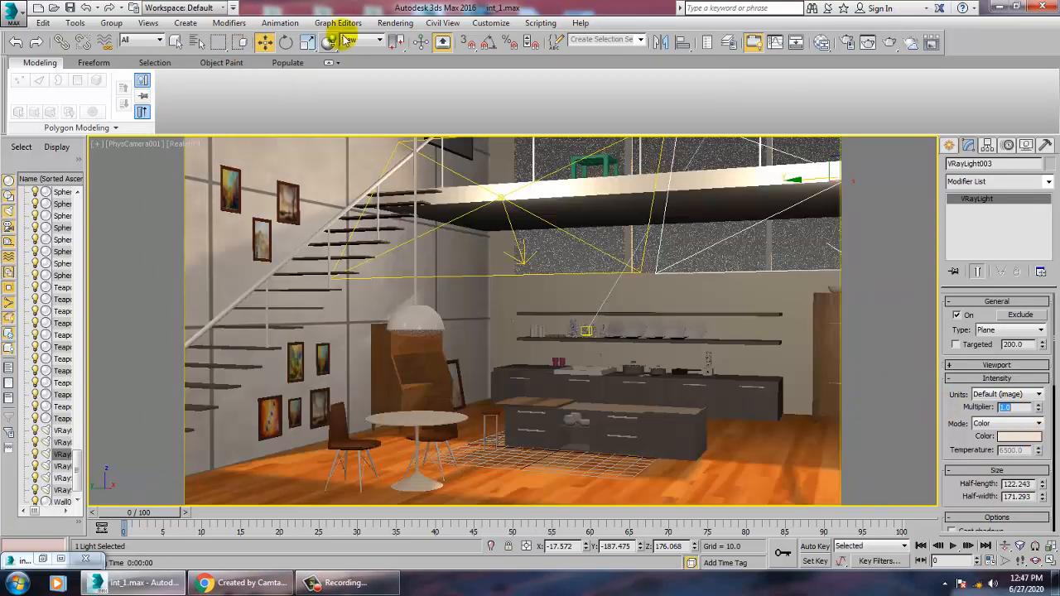
{"action": "left_click", "coordinate": [397, 23]}
{"action": "left_click", "coordinate": [404, 33]}
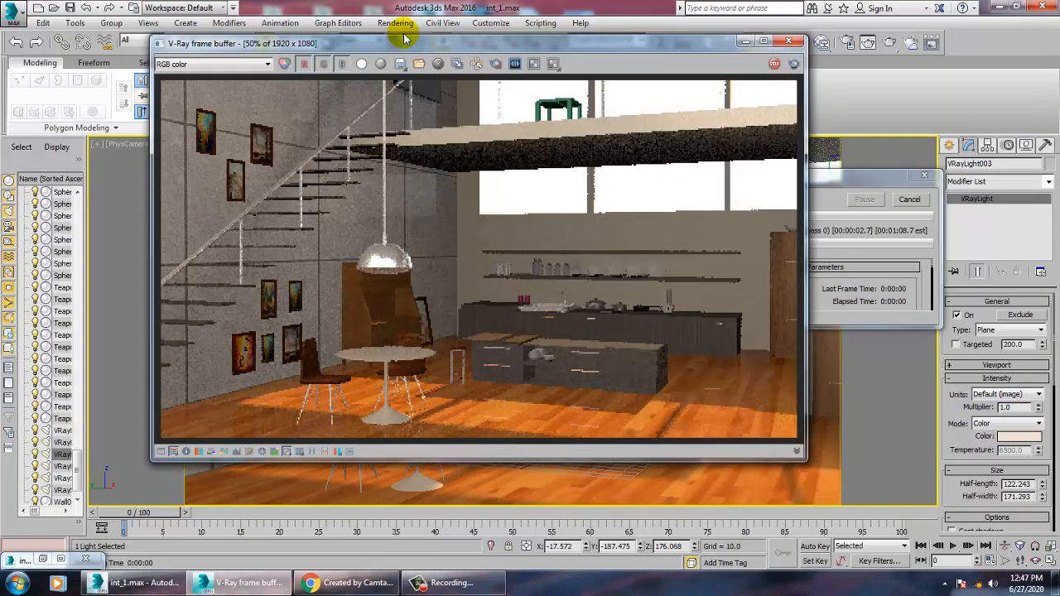
{"action": "left_click", "coordinate": [788, 41]}
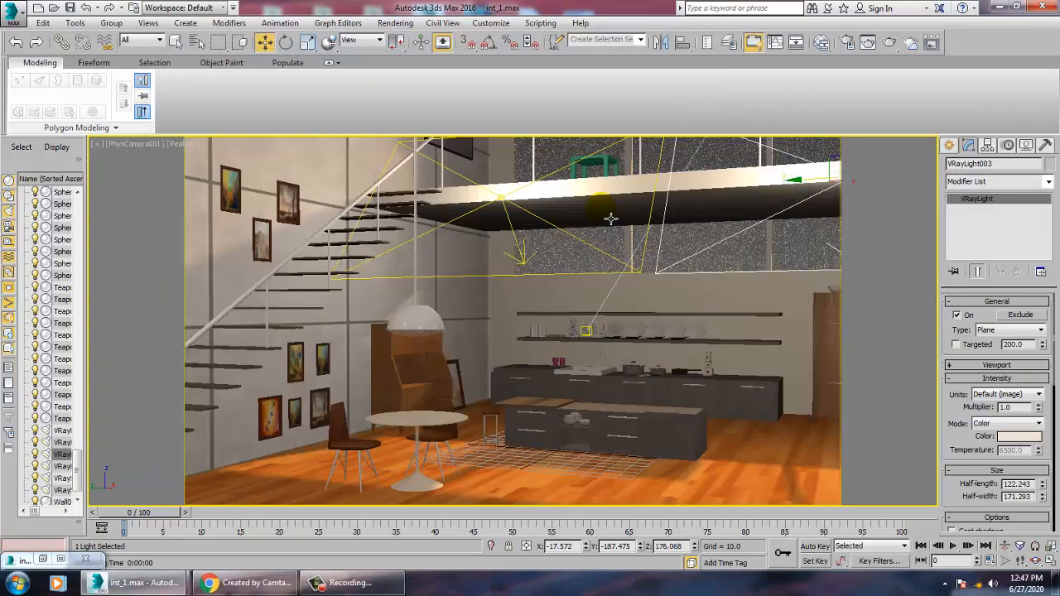
Raise the multiplier of VRayLight004 to 1, test-render the camera view, stop the render and close the frame buffer
{"action": "left_click", "coordinate": [508, 207]}
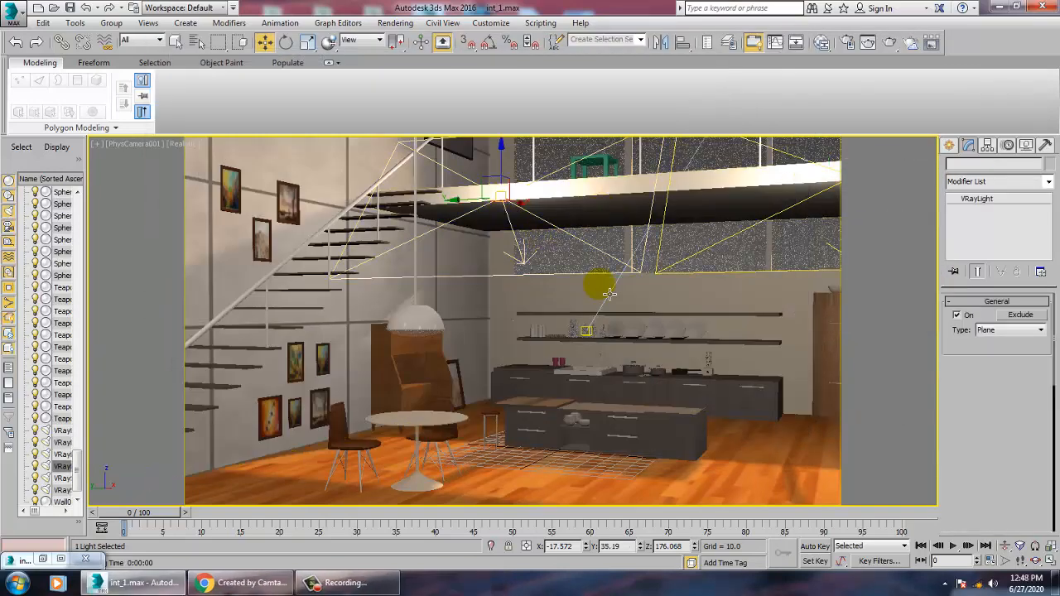
{"action": "left_click_drag", "start_coordinate": [1023, 410], "coordinate": [895, 383]}
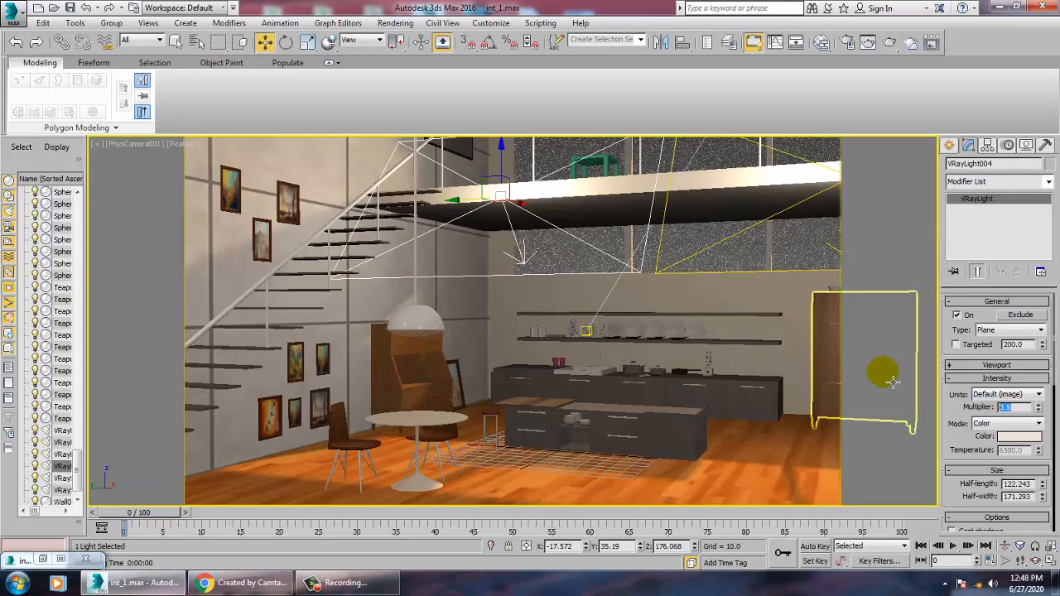
{"action": "type", "text": "1"}
{"action": "key", "text": "Return"}
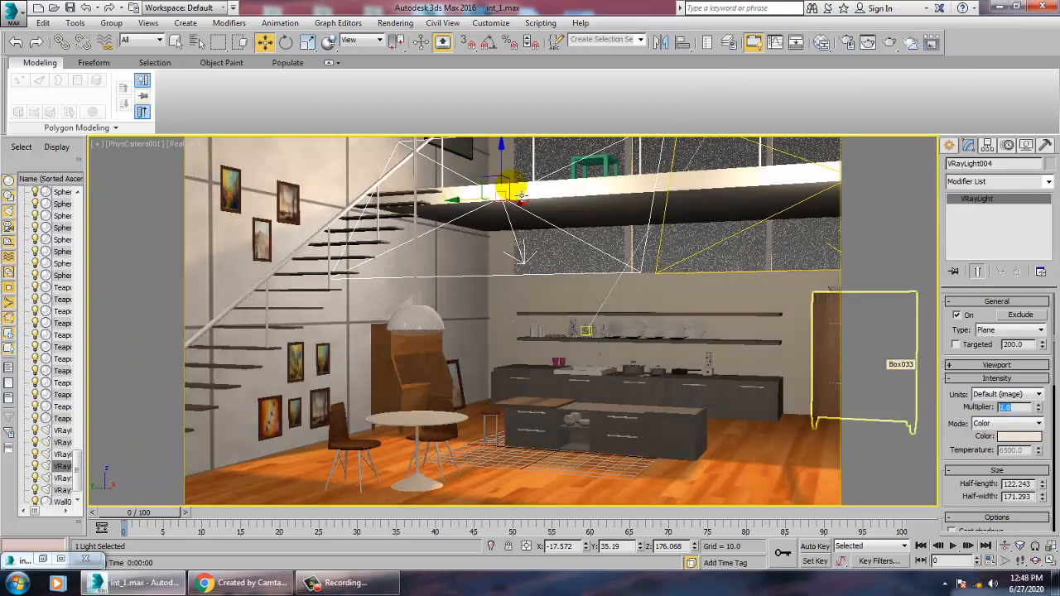
{"action": "left_click", "coordinate": [395, 22]}
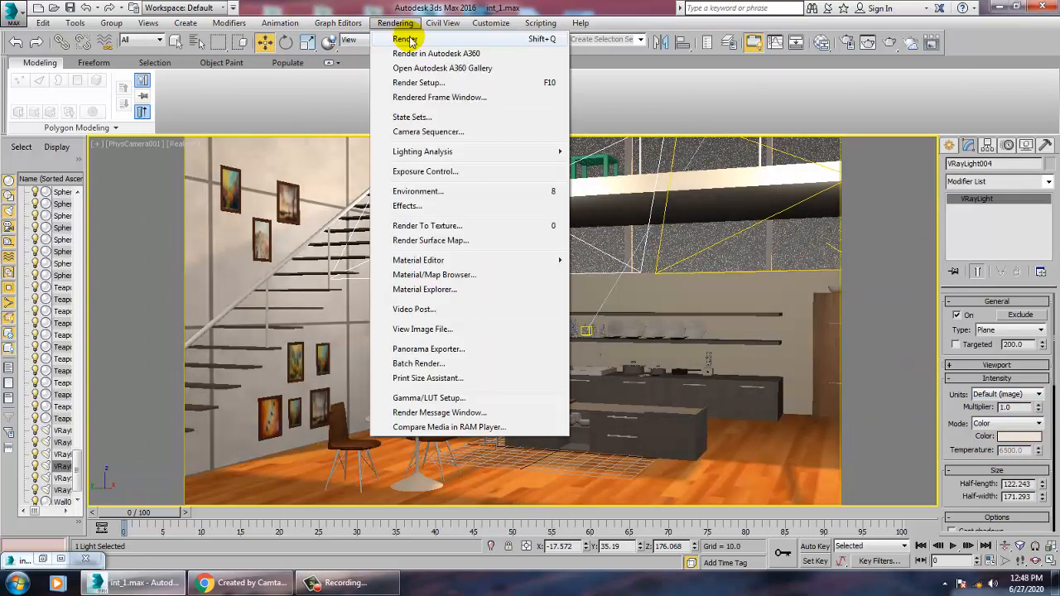
{"action": "left_click", "coordinate": [406, 39]}
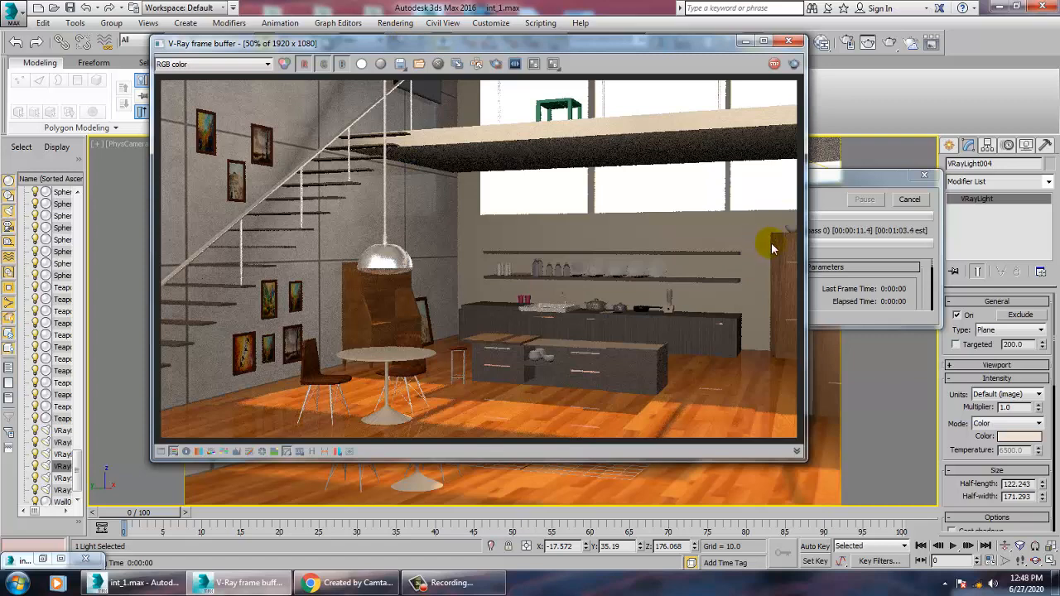
{"action": "left_click", "coordinate": [774, 64]}
{"action": "left_click", "coordinate": [789, 43]}
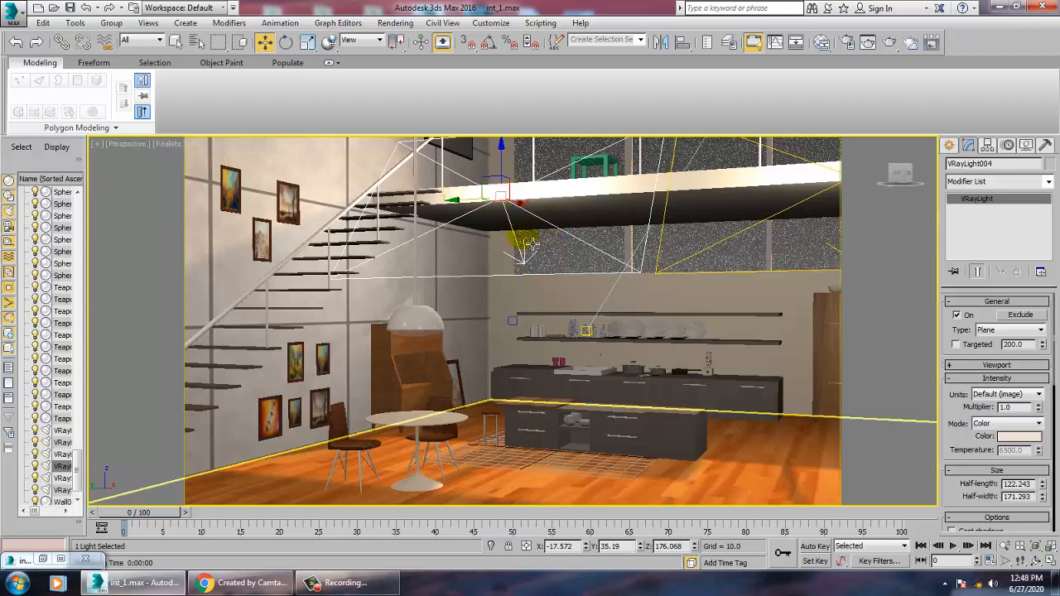
In the perspective view, copy plane light VRayLight004 down to the kitchen shelves beneath the loft
{"action": "key", "text": "p"}
{"action": "mouse_move", "coordinate": [549, 268]}
{"action": "middle_mouse_down", "text": "alt"}
{"action": "mouse_move", "coordinate": [536, 252]}
{"action": "mouse_move", "coordinate": [542, 277]}
{"action": "middle_mouse_up", "text": "alt"}
{"action": "scroll", "coordinate": [539, 251], "scroll_direction": "up", "scroll_amount": 5}
{"action": "mouse_move", "coordinate": [506, 234]}
{"action": "left_mouse_down"}
{"action": "mouse_move", "coordinate": [514, 386]}
{"action": "mouse_move", "coordinate": [602, 389]}
{"action": "mouse_move", "coordinate": [714, 373]}
{"action": "mouse_move", "coordinate": [658, 389]}
{"action": "mouse_move", "coordinate": [666, 394]}
{"action": "left_mouse_up"}
{"action": "left_click", "coordinate": [527, 346]}
Rotate the copied plane light to face upward and move it beneath the loft to about X 180.8
{"action": "key", "text": "e"}
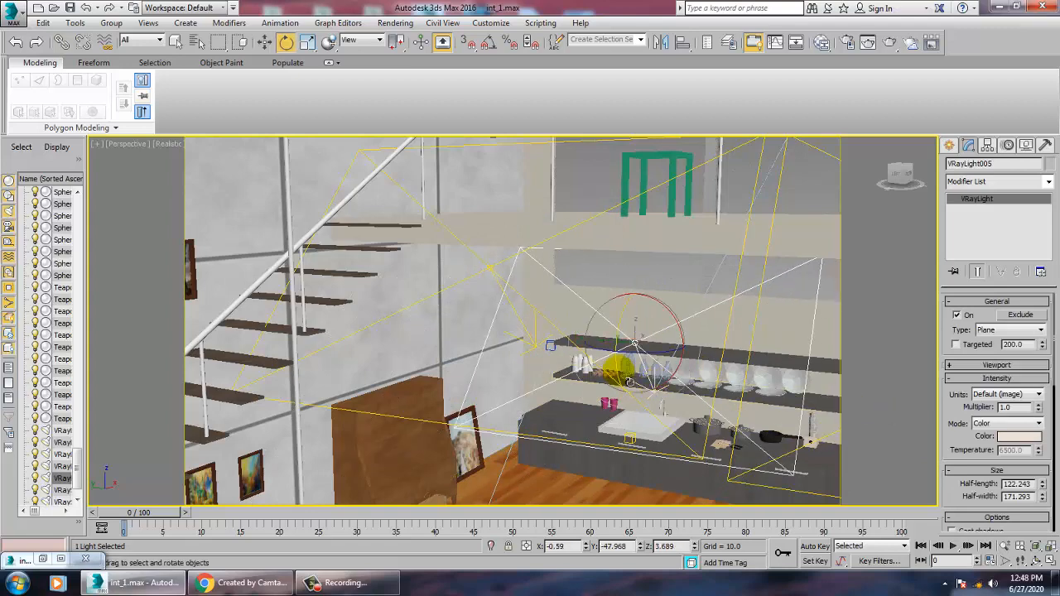
{"action": "left_click_drag", "start_coordinate": [634, 341], "coordinate": [656, 528]}
{"action": "key", "text": "w"}
{"action": "middle_click_drag", "start_coordinate": [656, 528], "coordinate": [692, 441], "text": "alt"}
{"action": "scroll", "coordinate": [692, 441], "scroll_direction": "up", "scroll_amount": 10}
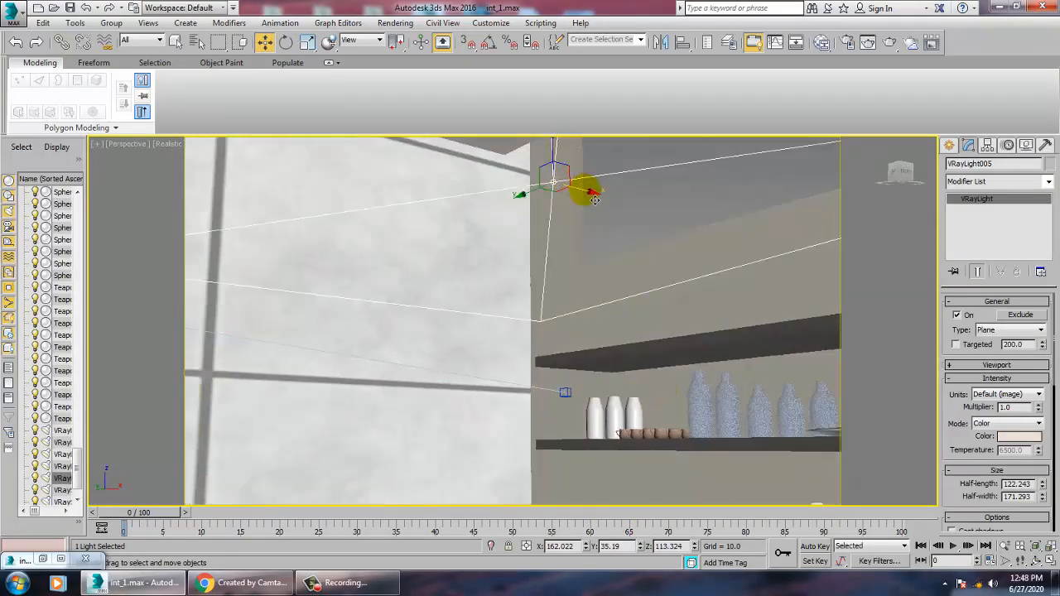
{"action": "left_click_drag", "start_coordinate": [592, 200], "coordinate": [668, 240]}
{"action": "scroll", "coordinate": [670, 241], "scroll_direction": "down", "scroll_amount": 5}
{"action": "middle_click_drag", "start_coordinate": [704, 255], "coordinate": [571, 264], "text": "alt"}
{"action": "scroll", "coordinate": [571, 264], "scroll_direction": "down", "scroll_amount": 8}
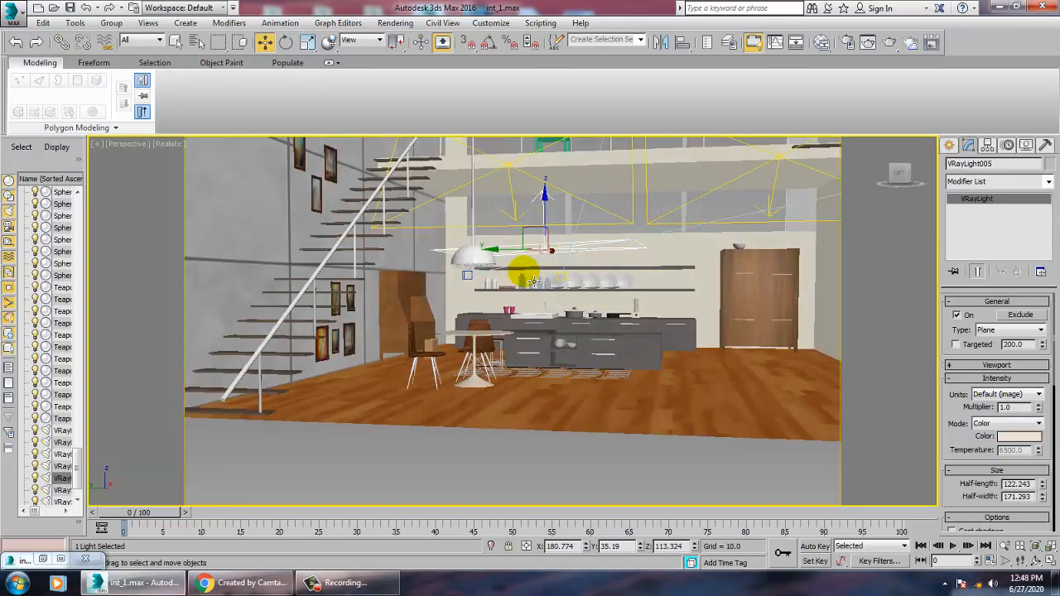
Level the upward-facing plane light to about -1.3° in X and slide it along the kitchen wall to about Y 50.6
{"action": "key", "text": "e"}
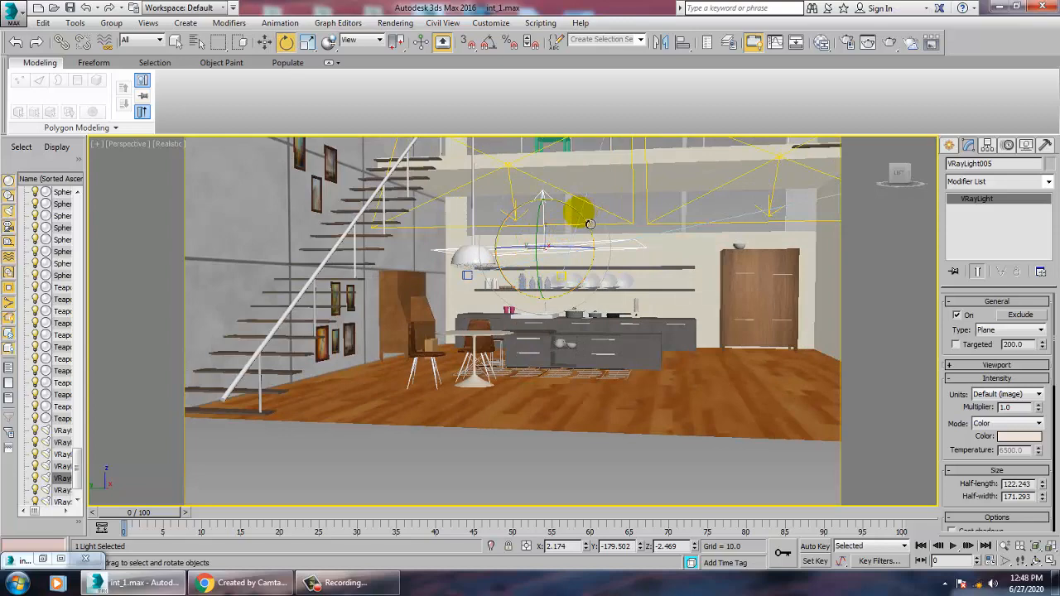
{"action": "key", "text": "w"}
{"action": "middle_click_drag", "start_coordinate": [592, 231], "coordinate": [560, 278], "text": "alt"}
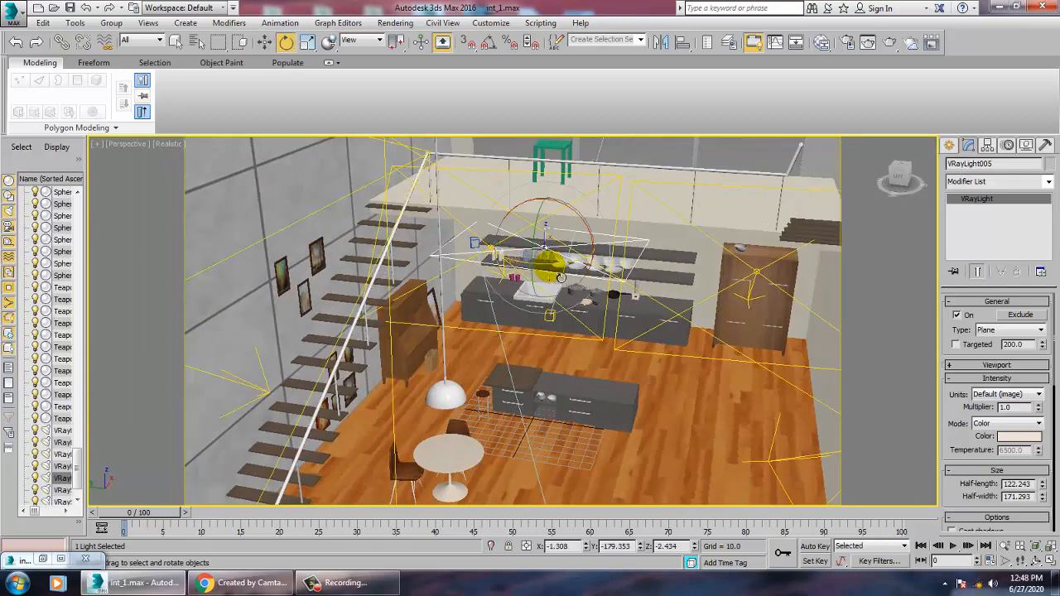
{"action": "key", "text": "w"}
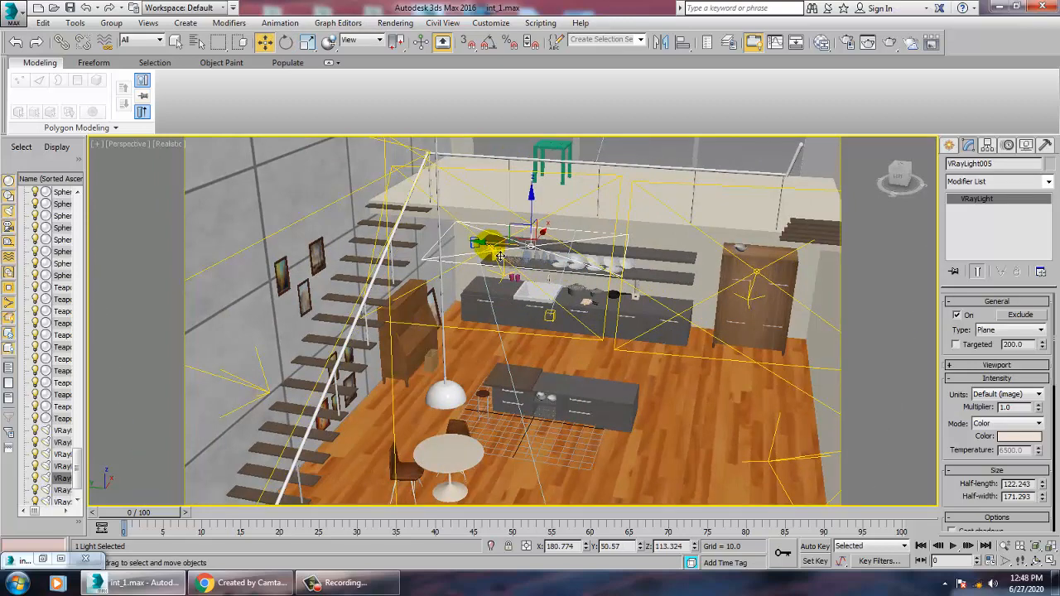
Copy the upward-facing plane light along the wall to the wooden cabinet, at about Y -167.9, and test-render the camera view
{"action": "mouse_move", "coordinate": [495, 252]}
{"action": "left_mouse_down", "text": "shift"}
{"action": "mouse_move", "coordinate": [703, 296]}
{"action": "mouse_move", "coordinate": [666, 277]}
{"action": "left_mouse_up", "text": "shift"}
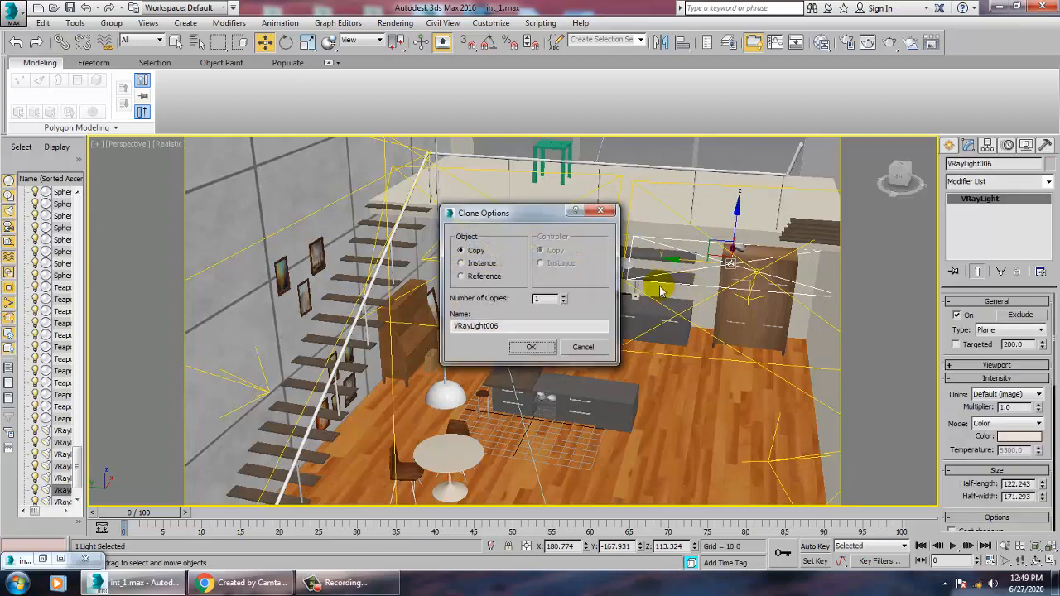
{"action": "left_click", "coordinate": [515, 348]}
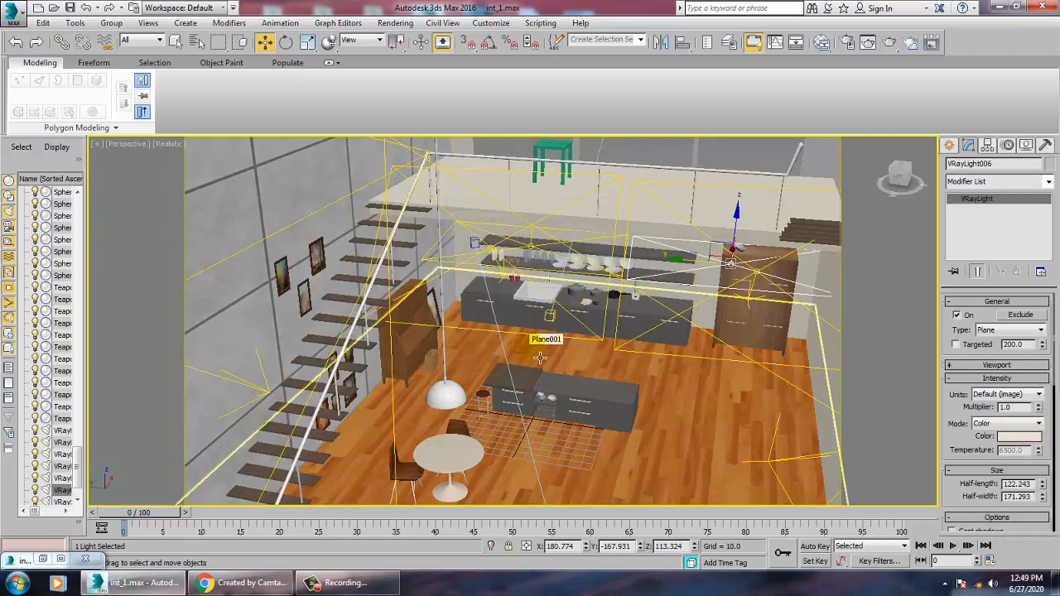
{"action": "key", "text": "c"}
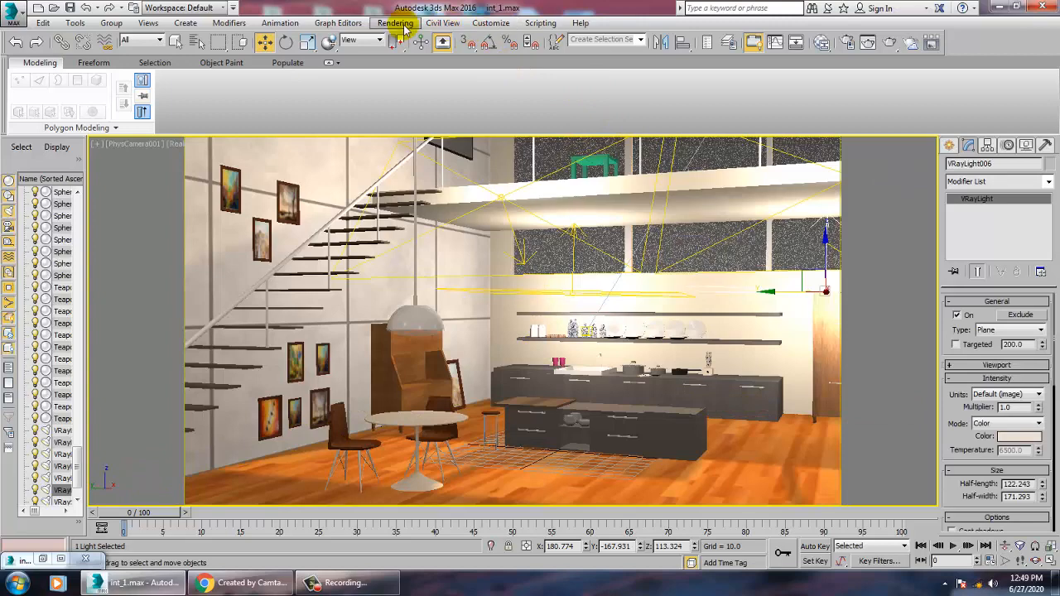
{"action": "left_click", "coordinate": [398, 23]}
{"action": "left_click", "coordinate": [406, 39]}
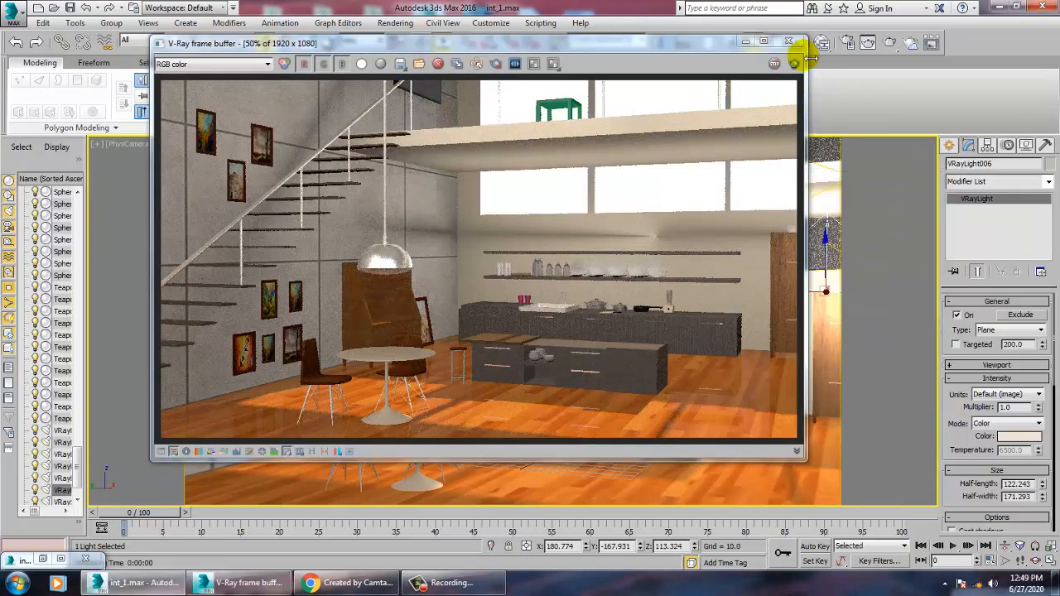
{"action": "left_click", "coordinate": [787, 44]}
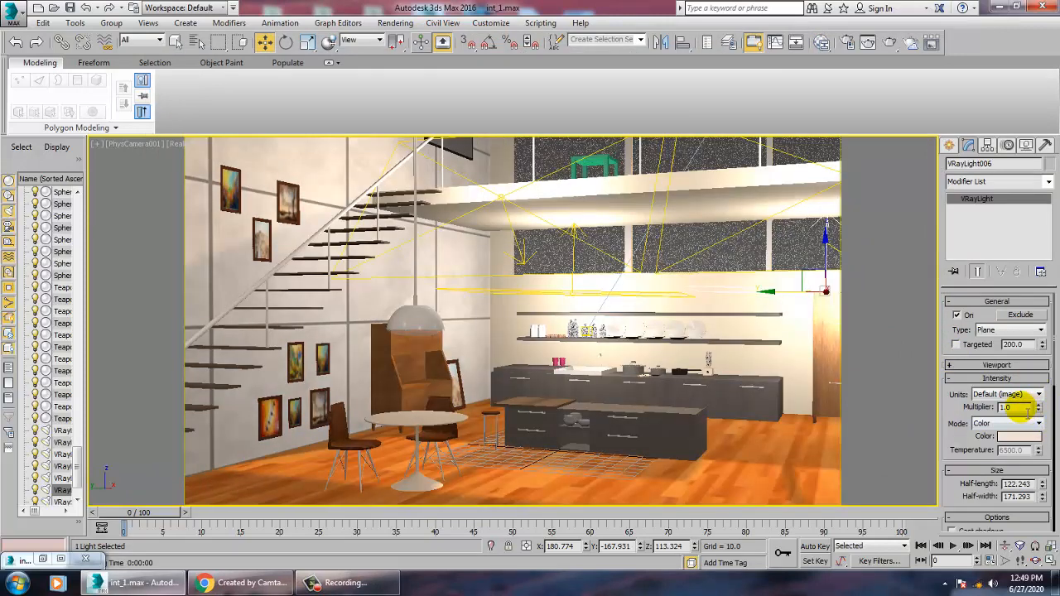
Tilt plane light VRayLight005 above the kitchen shelves to about -55.7° in Y and shift it along the wall toward the cabinet
{"action": "left_click_drag", "start_coordinate": [1024, 408], "coordinate": [786, 401]}
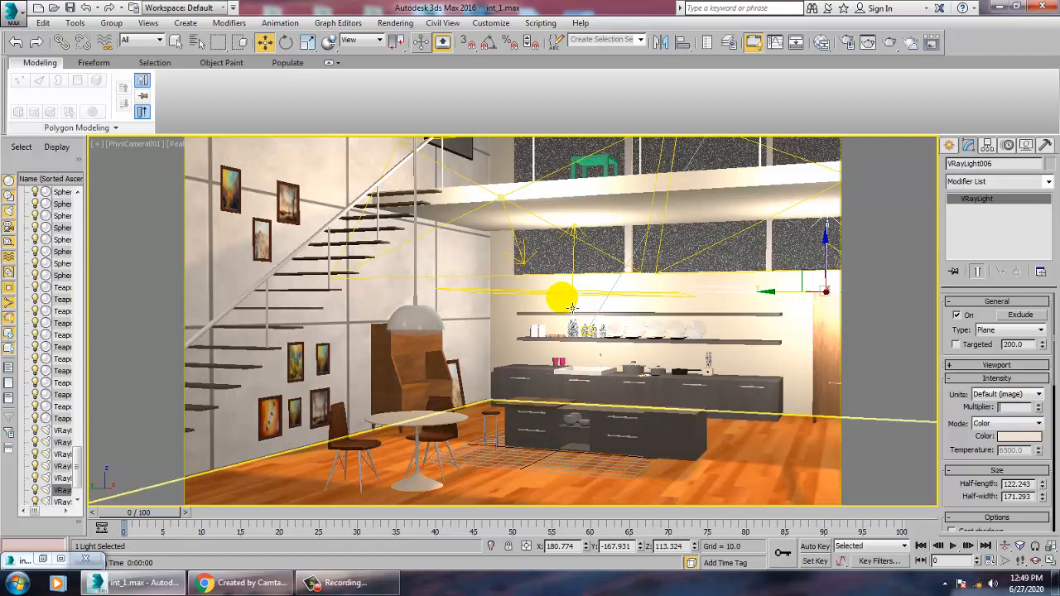
{"action": "left_click", "coordinate": [584, 295]}
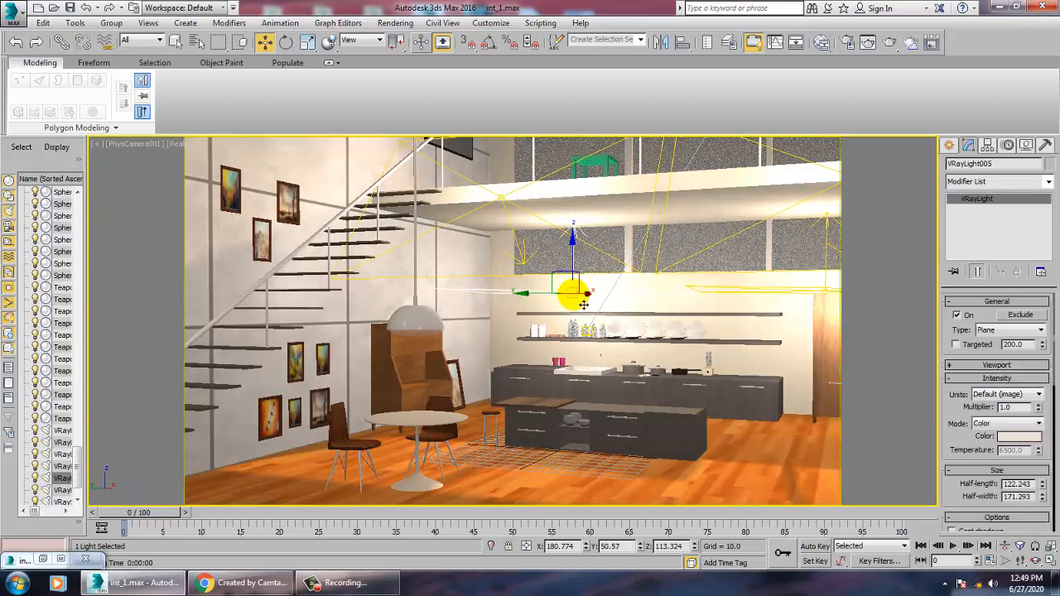
{"action": "key", "text": "e"}
{"action": "mouse_move", "coordinate": [586, 294]}
{"action": "left_mouse_down"}
{"action": "mouse_move", "coordinate": [561, 269]}
{"action": "mouse_move", "coordinate": [622, 33]}
{"action": "mouse_move", "coordinate": [672, 146]}
{"action": "left_mouse_up"}
{"action": "key", "text": "r"}
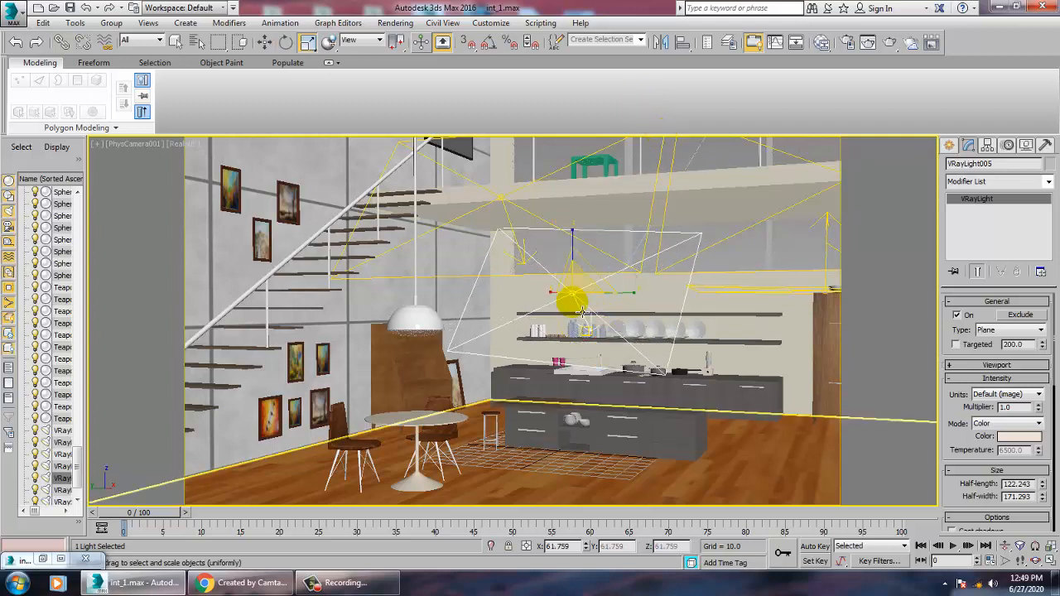
{"action": "left_click_drag", "start_coordinate": [585, 299], "coordinate": [694, 331]}
{"action": "key", "text": "w"}
{"action": "key", "text": "e"}
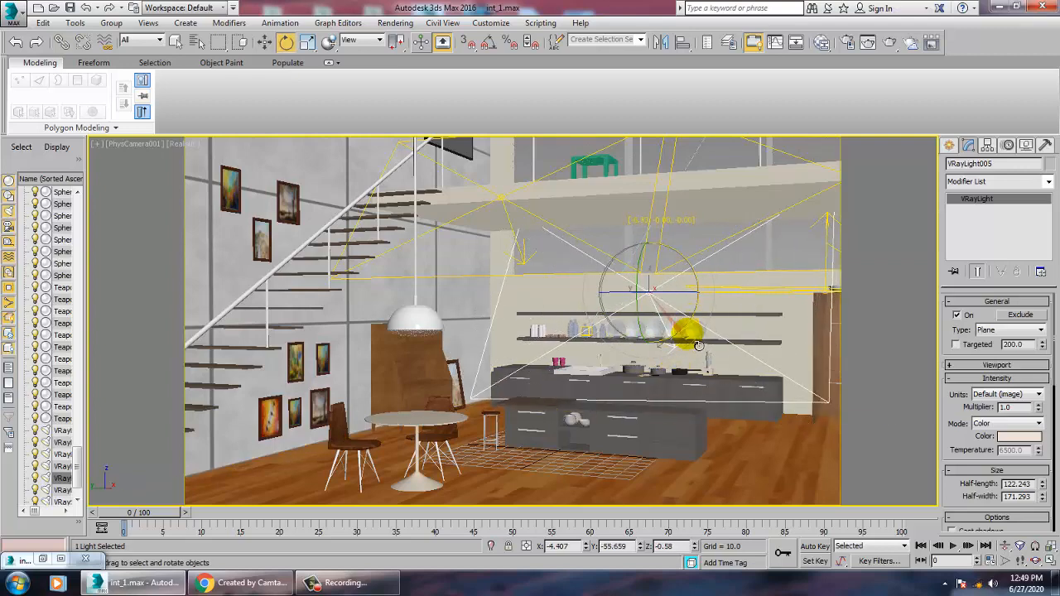
Test-render the camera view with the tilted light, close the frame buffer and set the multiplier of VRayLight005 to 0.5
{"action": "left_click", "coordinate": [395, 22]}
{"action": "left_click", "coordinate": [396, 39]}
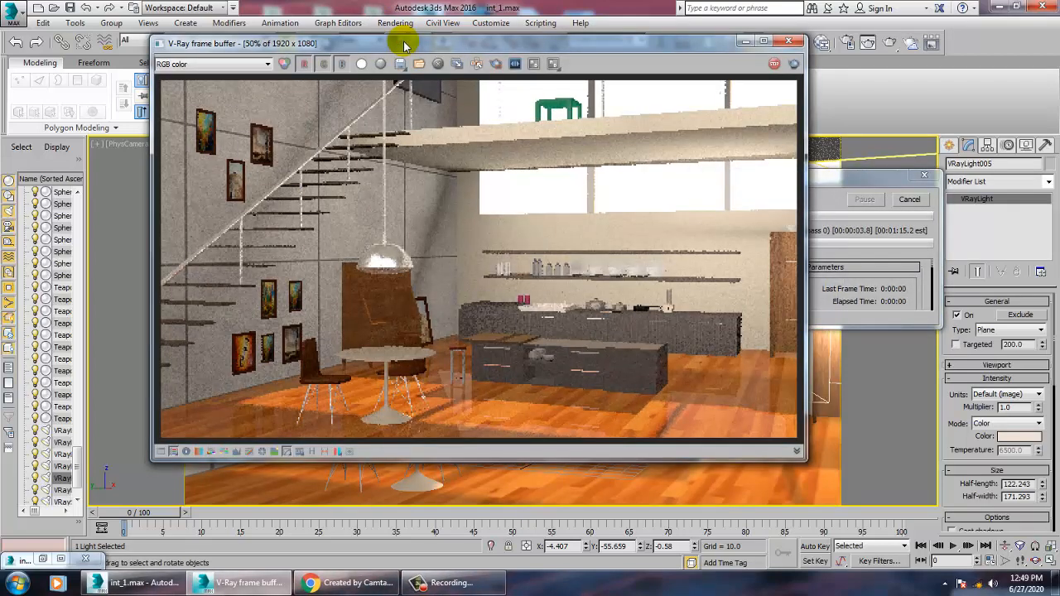
{"action": "left_click", "coordinate": [789, 43]}
{"action": "double_click", "coordinate": [1029, 408]}
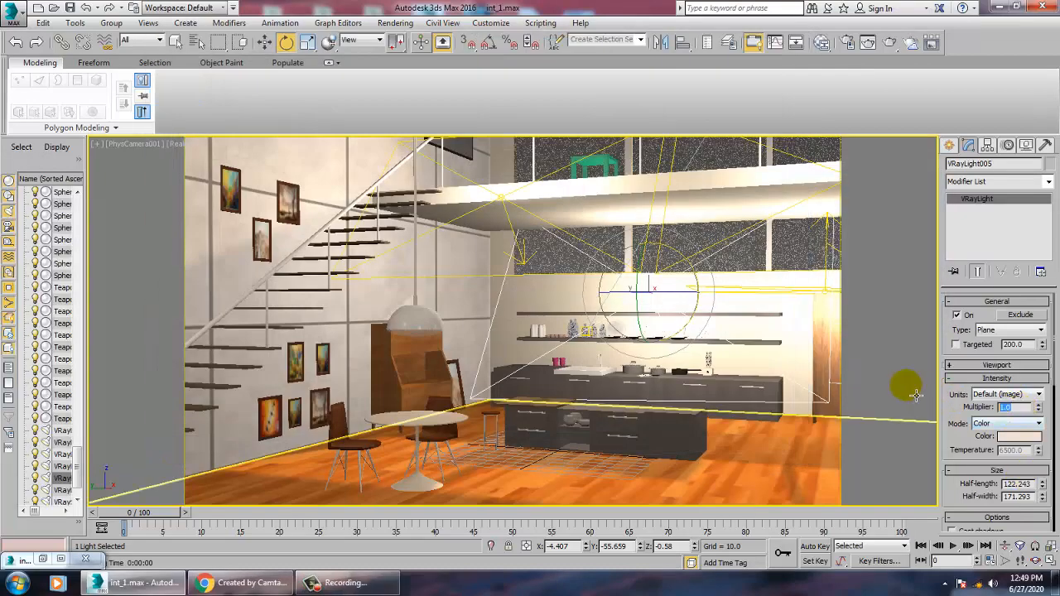
{"action": "type", "text": "0.5"}
{"action": "key", "text": "Return"}
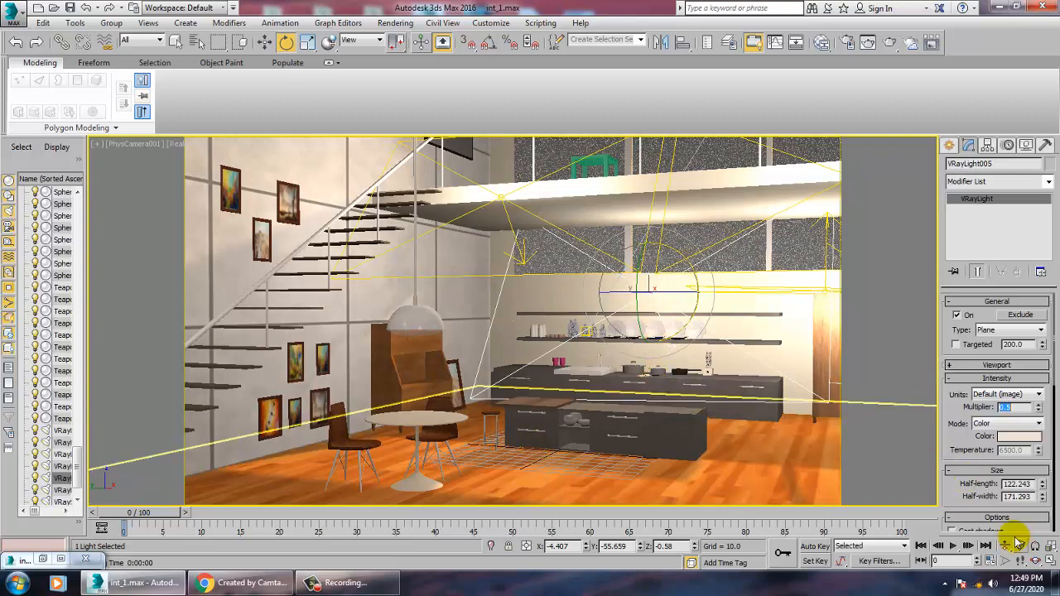
Turn on No decay for plane lights VRayLight005 and VRayLight004
{"action": "left_click_drag", "start_coordinate": [958, 489], "coordinate": [955, 362]}
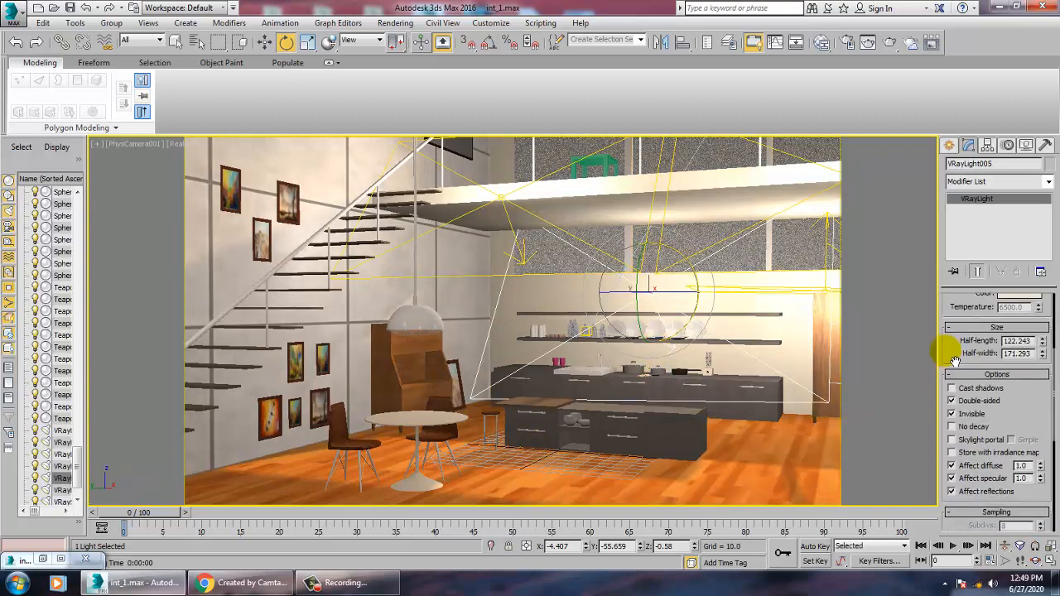
{"action": "left_click", "coordinate": [973, 428]}
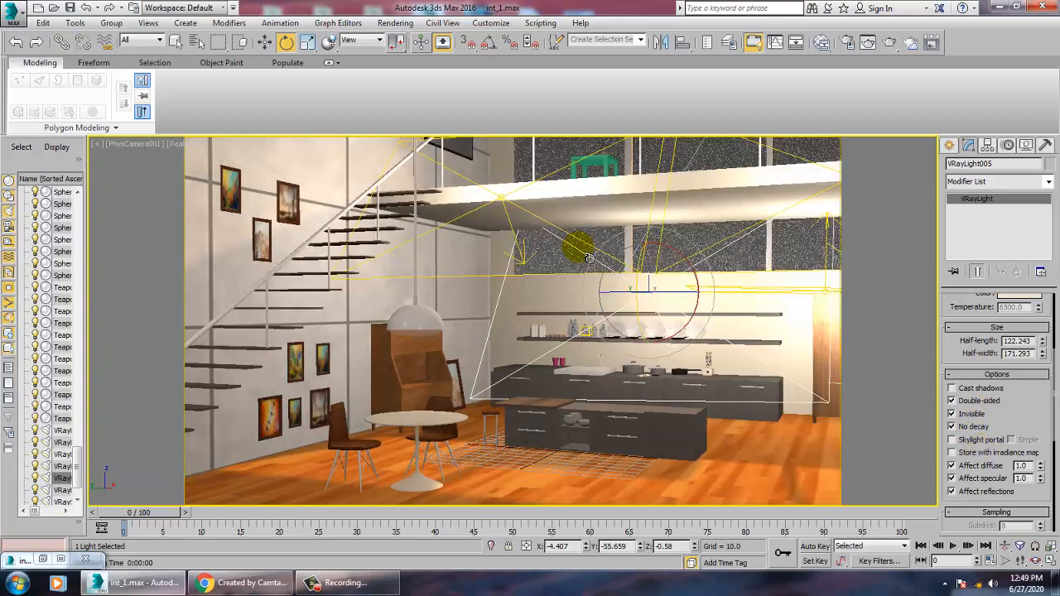
{"action": "left_click", "coordinate": [503, 197]}
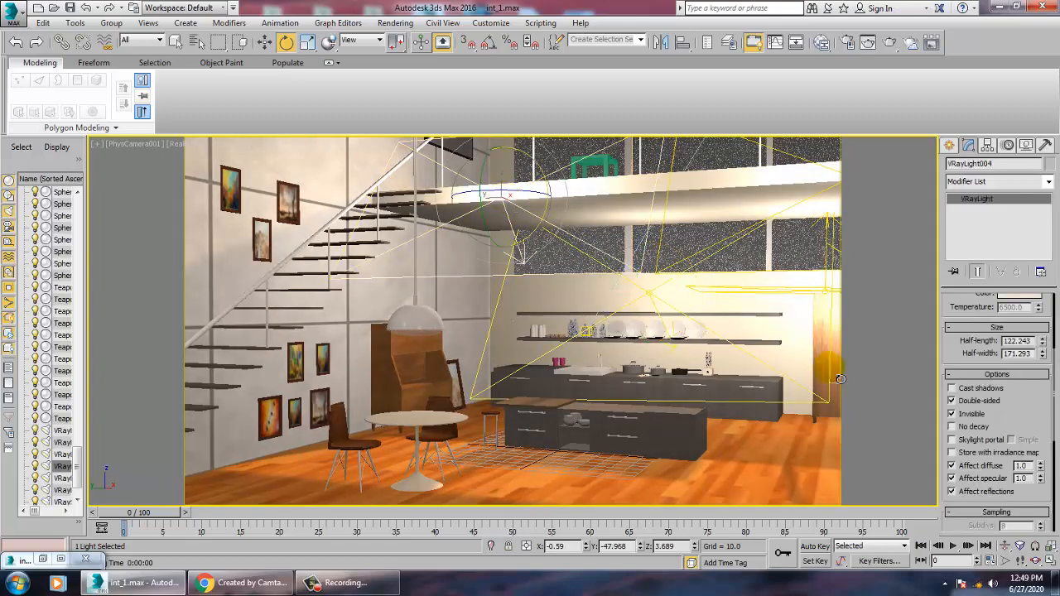
{"action": "left_click", "coordinate": [967, 427]}
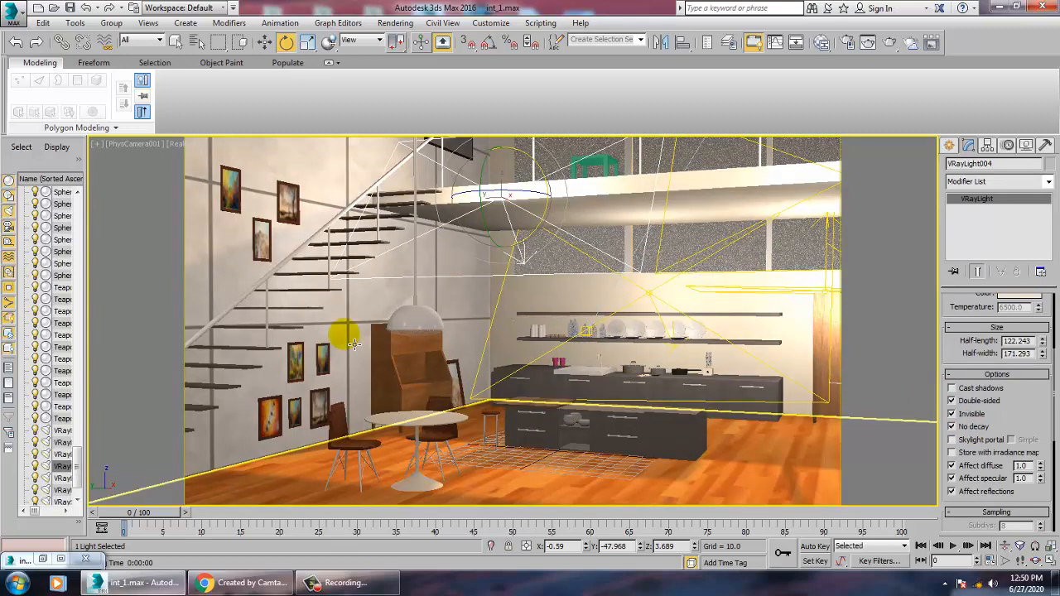
Turn on No decay for the two large side plane lights VRayLight001 and VRayLight002 in the perspective view
{"action": "key", "text": "p"}
{"action": "scroll", "coordinate": [471, 334], "scroll_direction": "down", "scroll_amount": 5}
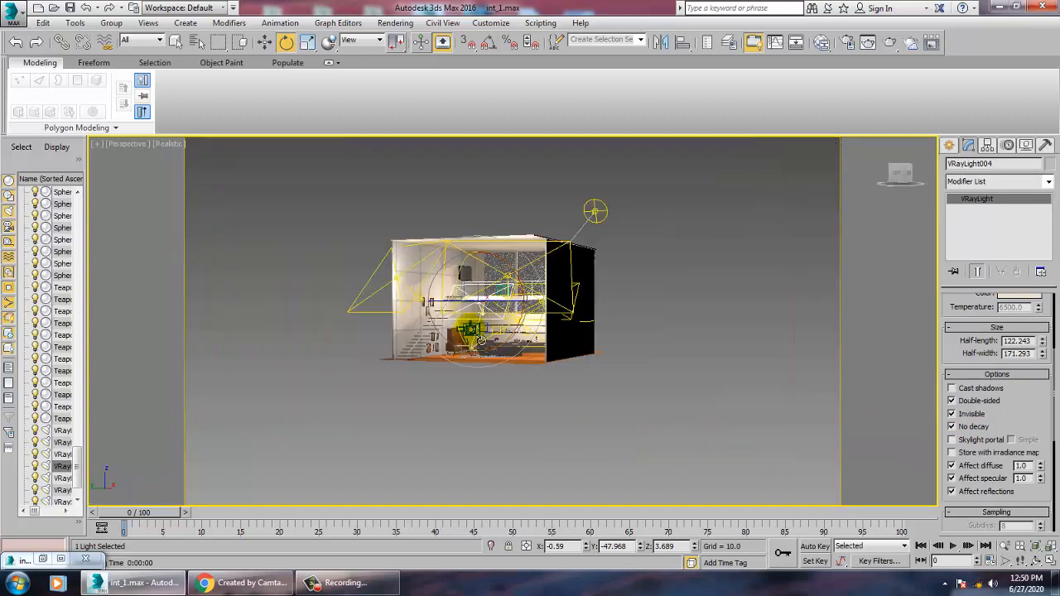
{"action": "left_click", "coordinate": [578, 275]}
{"action": "middle_click_drag", "start_coordinate": [660, 307], "coordinate": [716, 322], "text": "alt"}
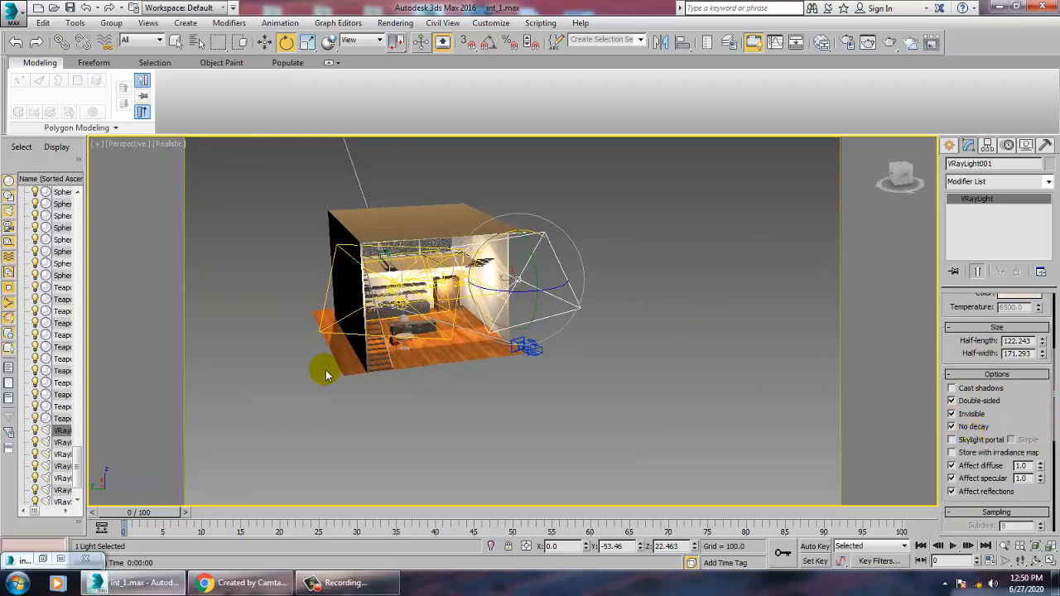
{"action": "left_click", "coordinate": [325, 375]}
{"action": "left_click", "coordinate": [960, 428]}
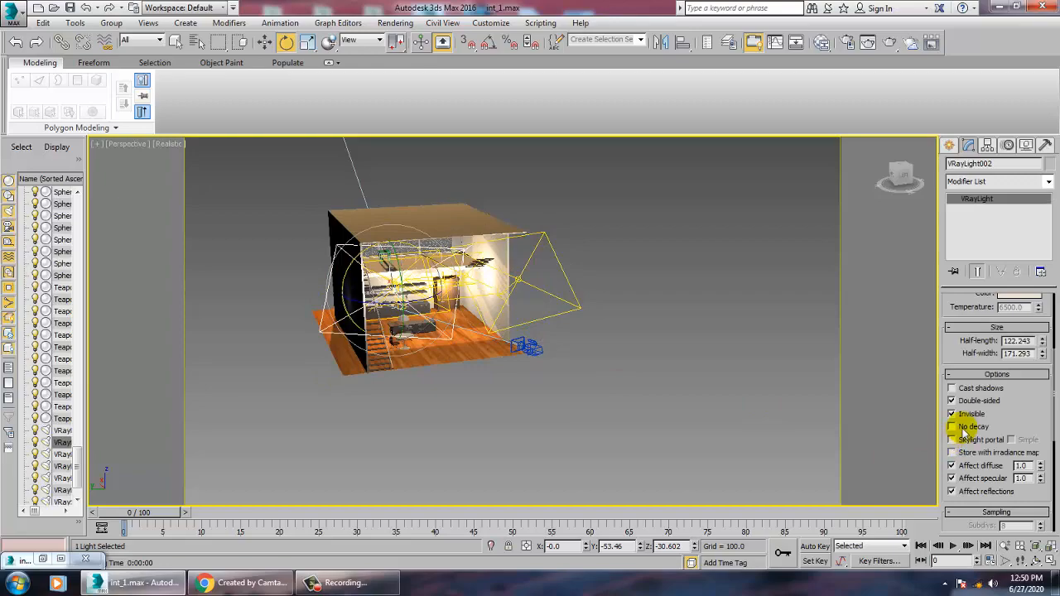
Turn on No decay for VRayLight003 under the mezzanine and check the same option on VRayLight004
{"action": "middle_click_drag", "start_coordinate": [594, 381], "coordinate": [427, 311], "text": "alt"}
{"action": "scroll", "coordinate": [584, 380], "scroll_direction": "up", "scroll_amount": 5}
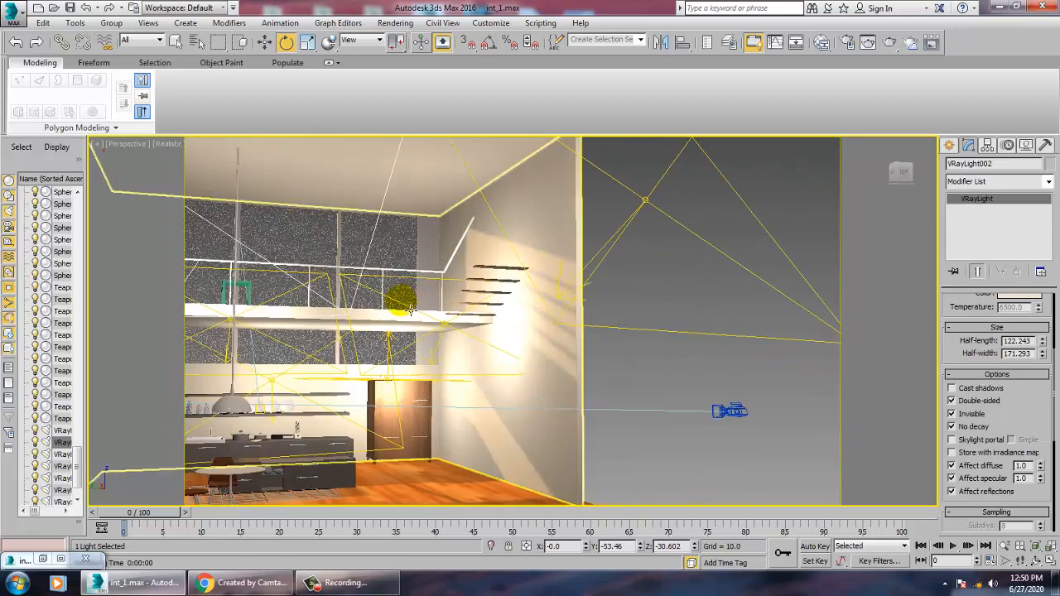
{"action": "left_click", "coordinate": [403, 303]}
{"action": "left_click", "coordinate": [961, 429]}
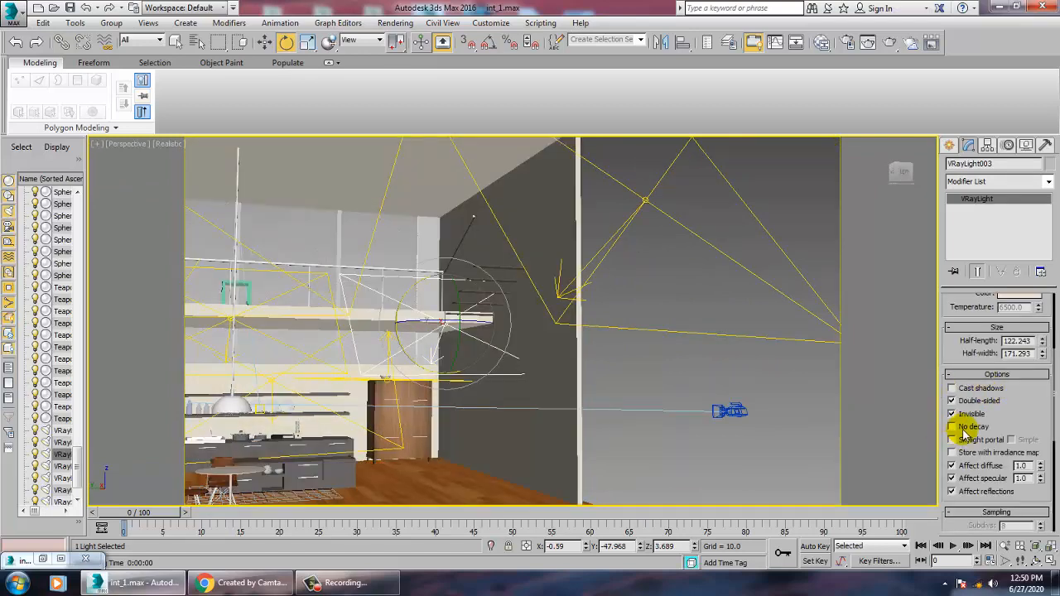
{"action": "middle_click_drag", "start_coordinate": [421, 351], "coordinate": [367, 312], "text": "alt"}
{"action": "left_click", "coordinate": [367, 312]}
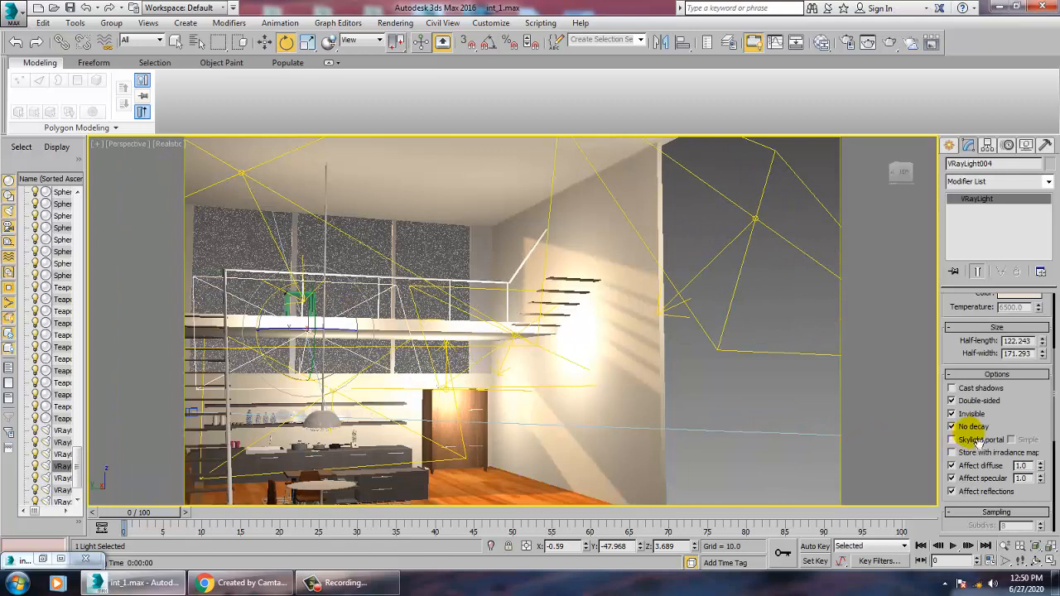
{"action": "middle_click_drag", "start_coordinate": [481, 376], "coordinate": [507, 301], "text": "alt"}
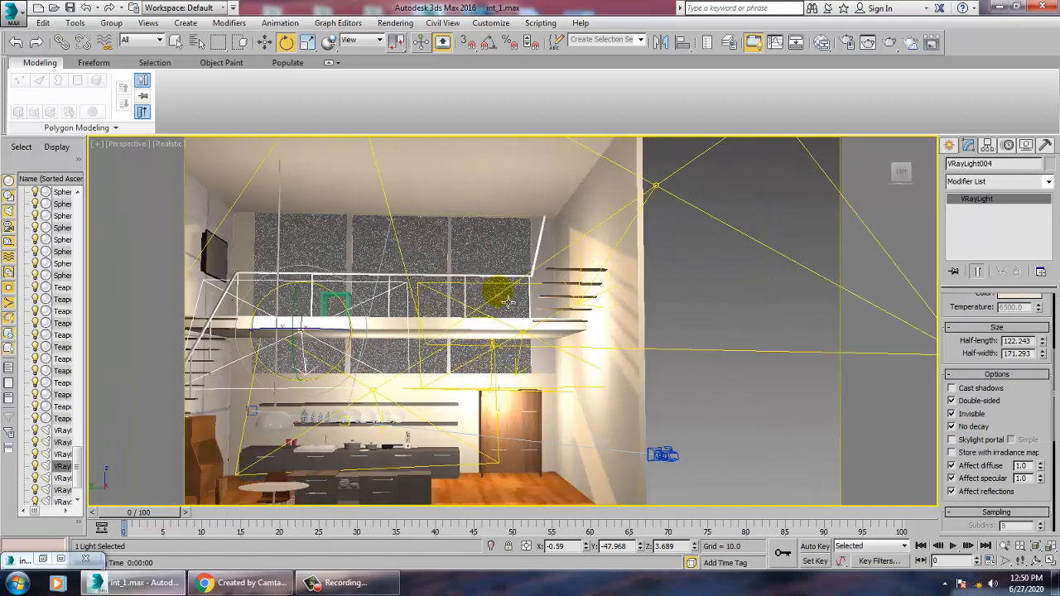
Test-render the camera view with the No decay lights and close the frame buffer
{"action": "key", "text": "c"}
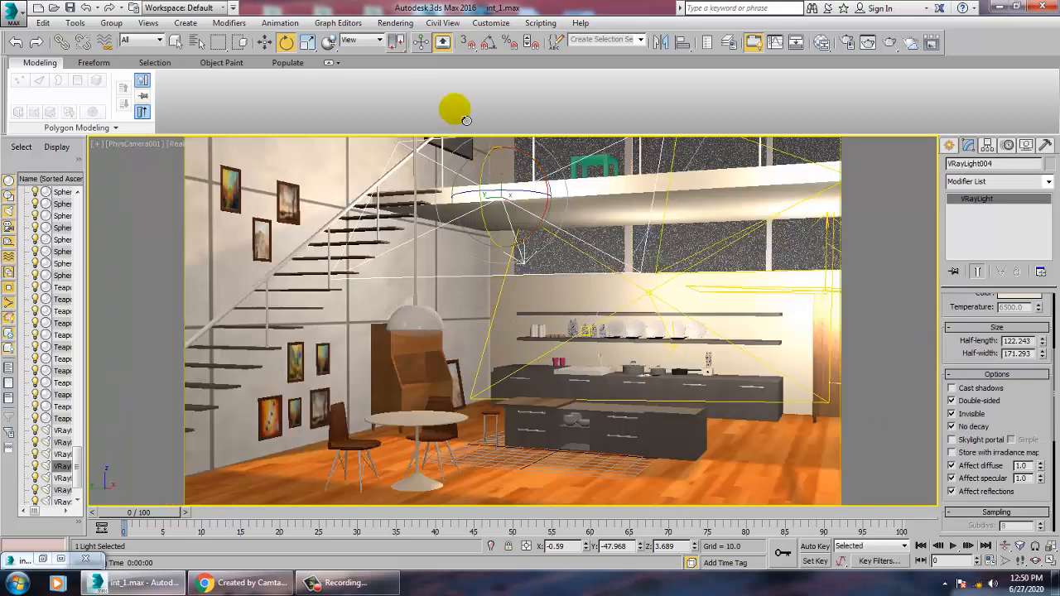
{"action": "left_click", "coordinate": [397, 23]}
{"action": "left_click", "coordinate": [406, 39]}
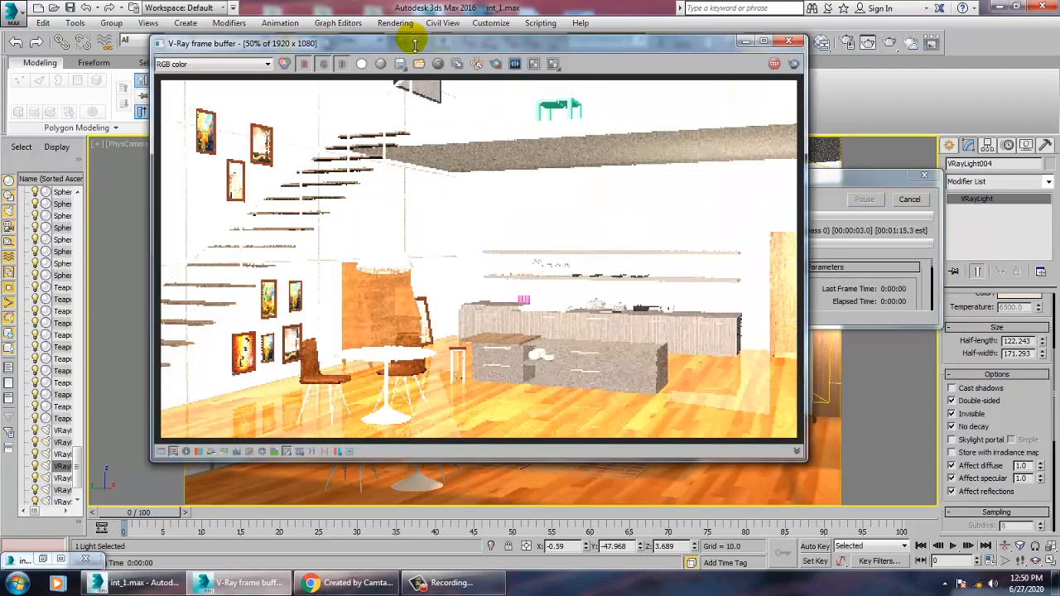
{"action": "left_click", "coordinate": [788, 41]}
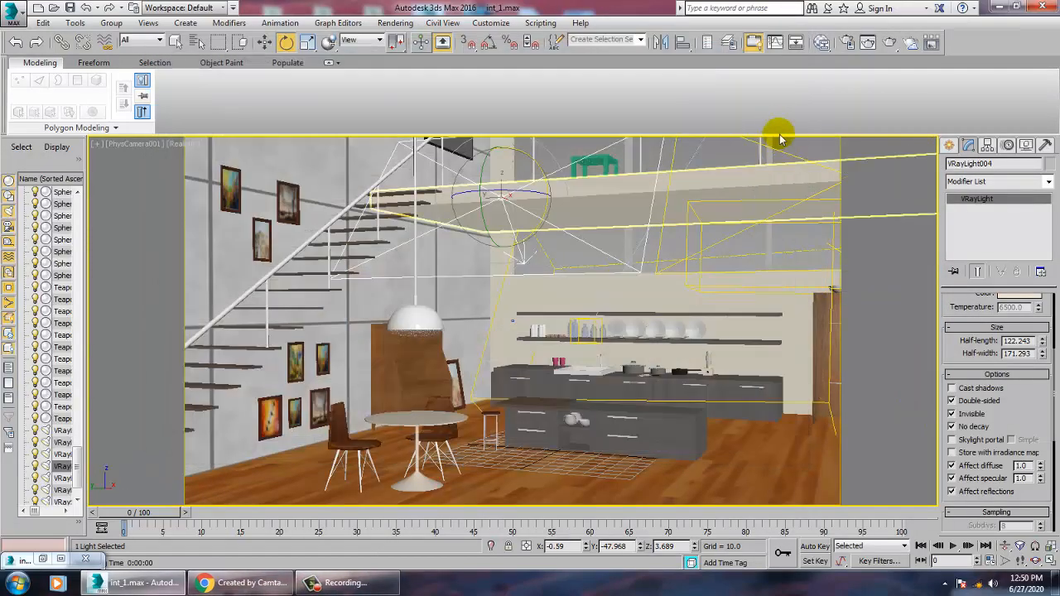
Set the multiplier of VRayLight004 to 0.5
{"action": "left_click_drag", "start_coordinate": [975, 359], "coordinate": [975, 488]}
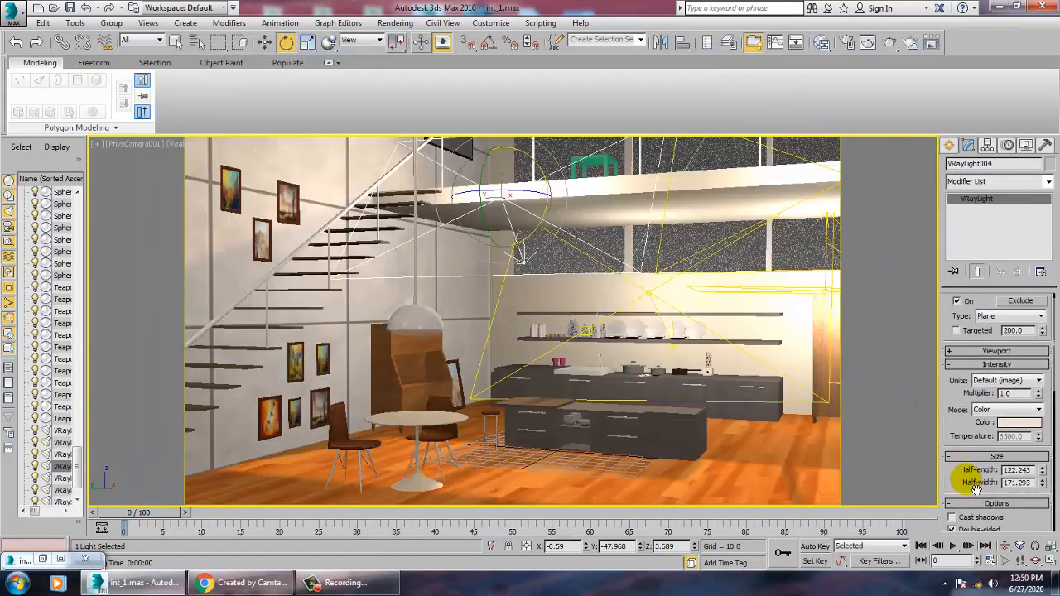
{"action": "left_click", "coordinate": [1025, 394]}
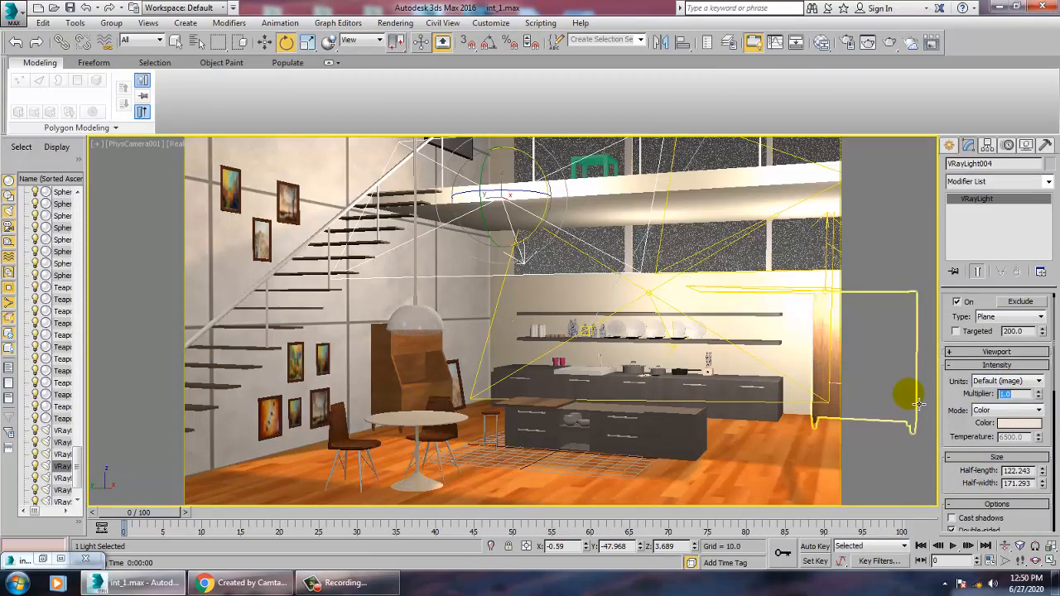
{"action": "type", "text": "0.5"}
{"action": "key", "text": "Return"}
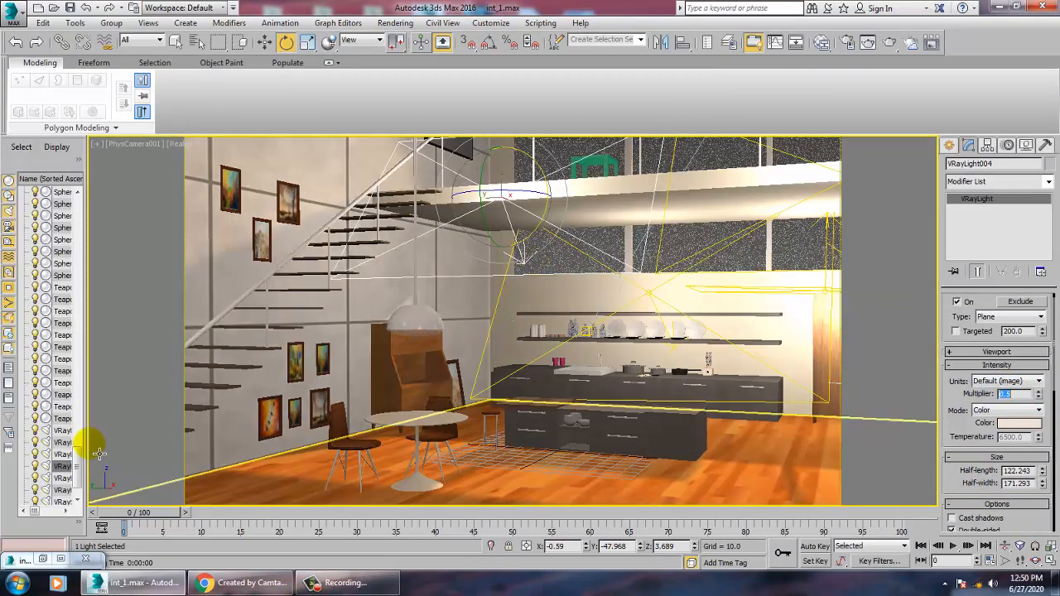
Test-render the camera view with VRayLight004 dimmed, cancel the render and close the frame buffer
{"action": "left_click", "coordinate": [391, 24]}
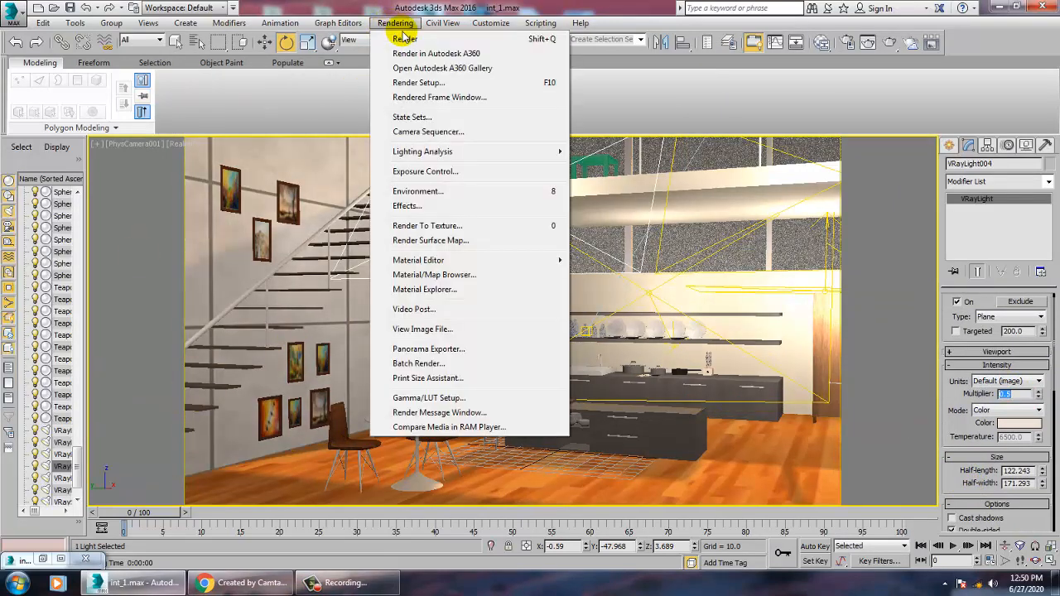
{"action": "left_click", "coordinate": [405, 39]}
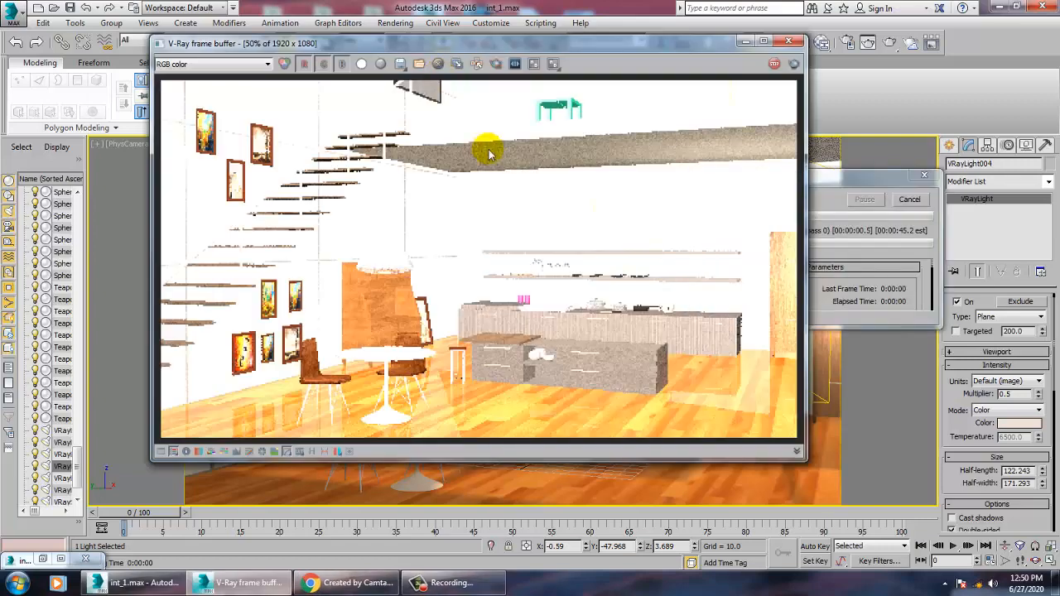
{"action": "left_click", "coordinate": [910, 200]}
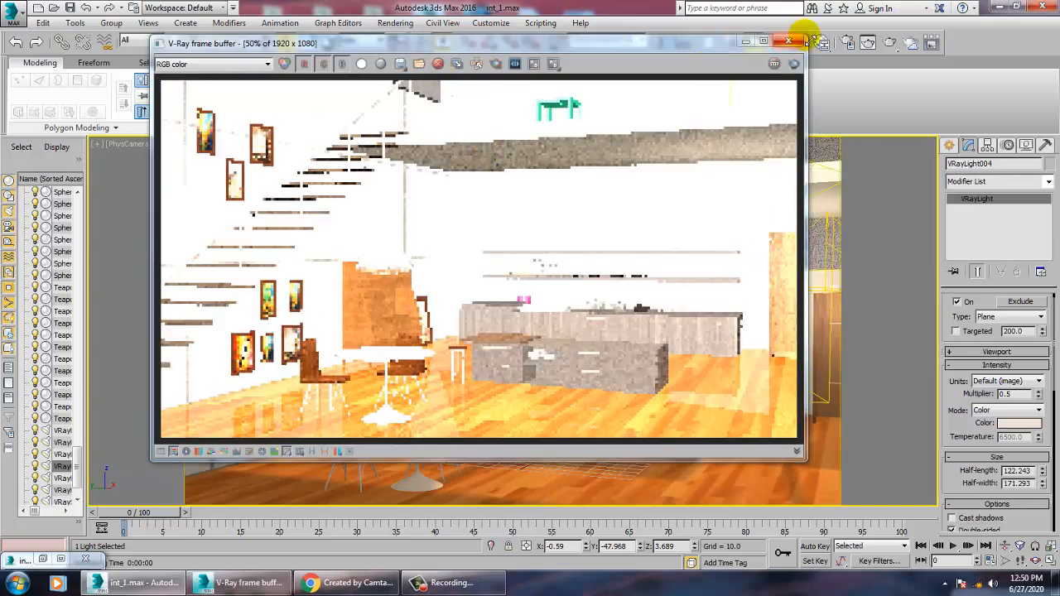
{"action": "left_click", "coordinate": [788, 41]}
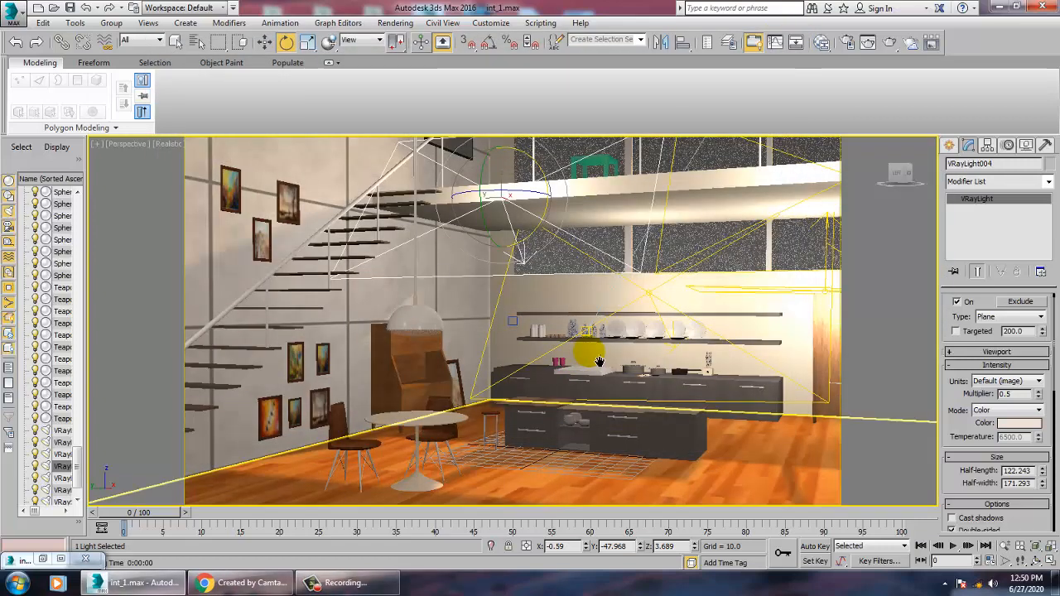
Set the multipliers of the side plane lights VRayLight001 and VRayLight002 to 1.0 in the perspective view
{"action": "key", "text": "p"}
{"action": "left_click", "coordinate": [771, 359]}
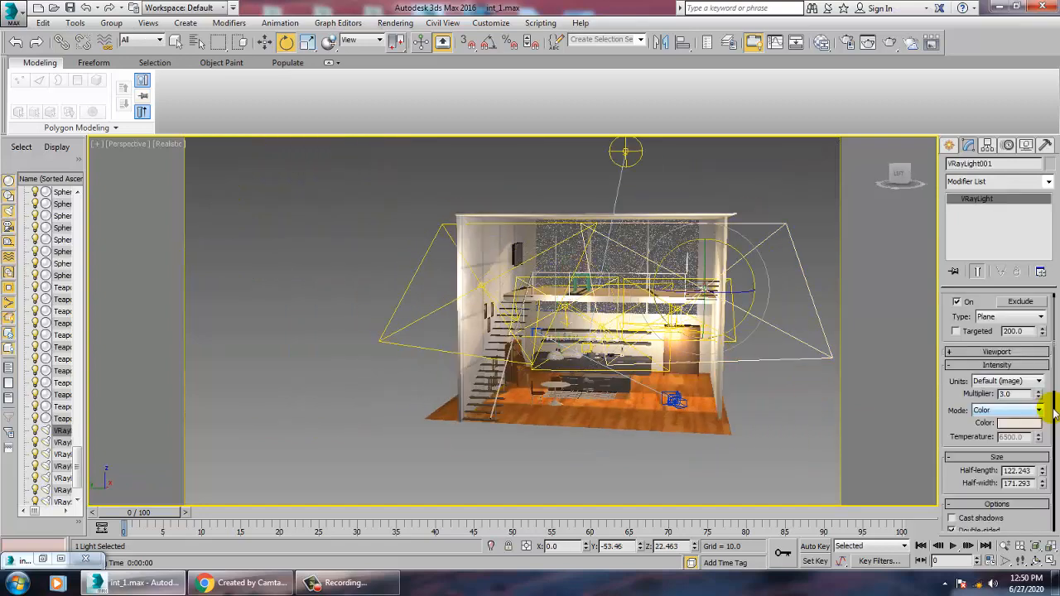
{"action": "double_click", "coordinate": [1017, 395]}
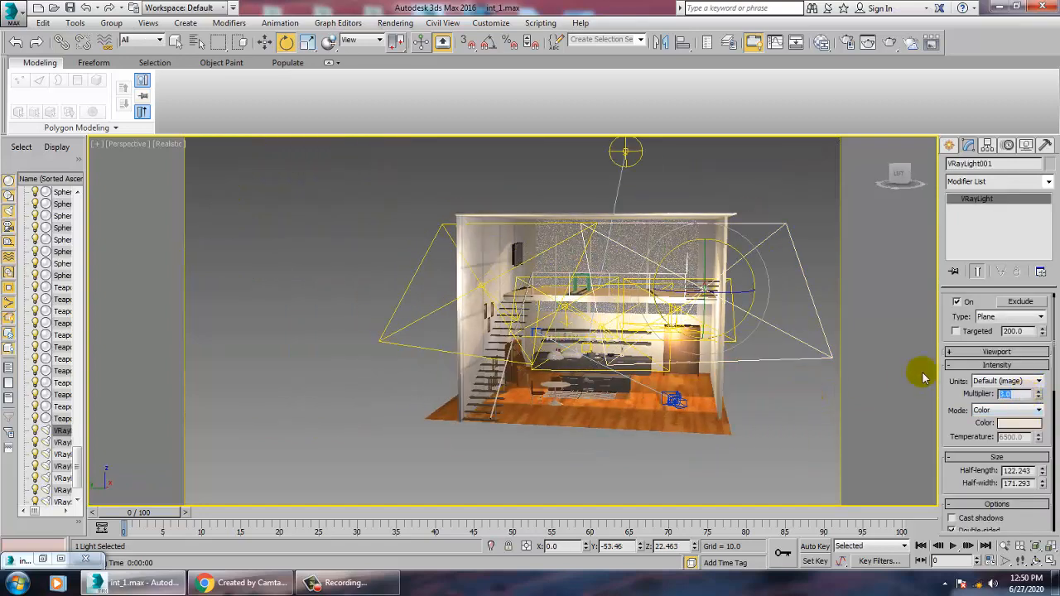
{"action": "type", "text": "1"}
{"action": "key", "text": "Return"}
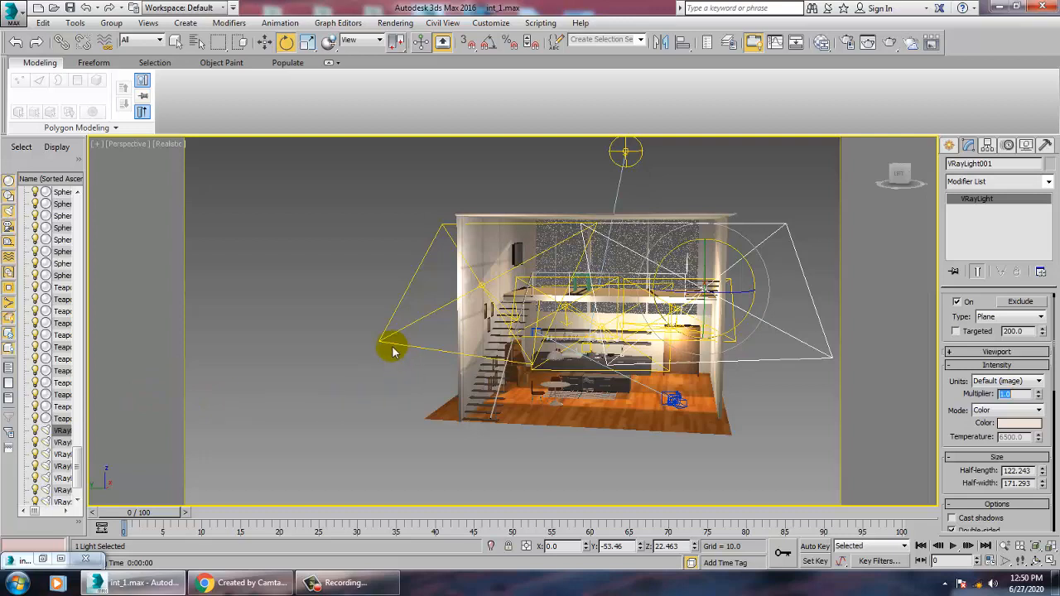
{"action": "left_click", "coordinate": [392, 349]}
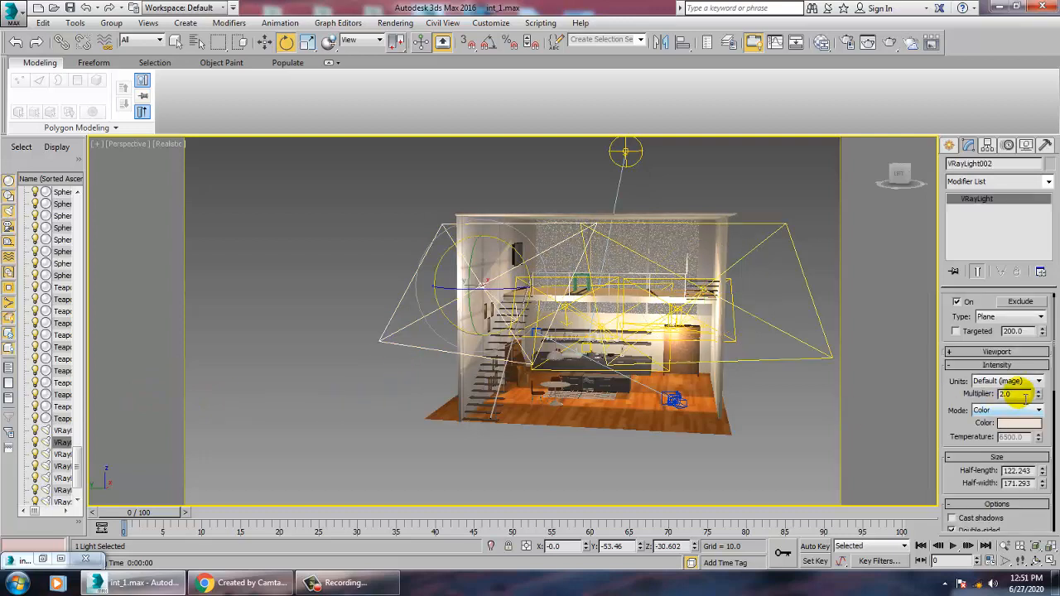
{"action": "type", "text": "1"}
{"action": "key", "text": "Return"}
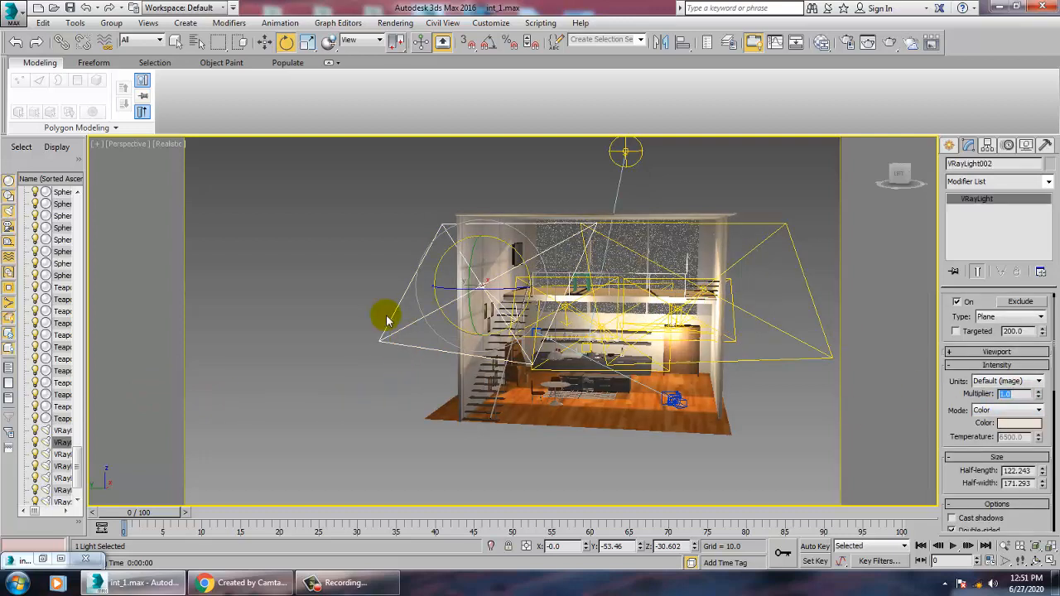
Deselect the lights, test-render the camera view with the dimmed side lights and close the frame buffer
{"action": "left_click", "coordinate": [303, 203]}
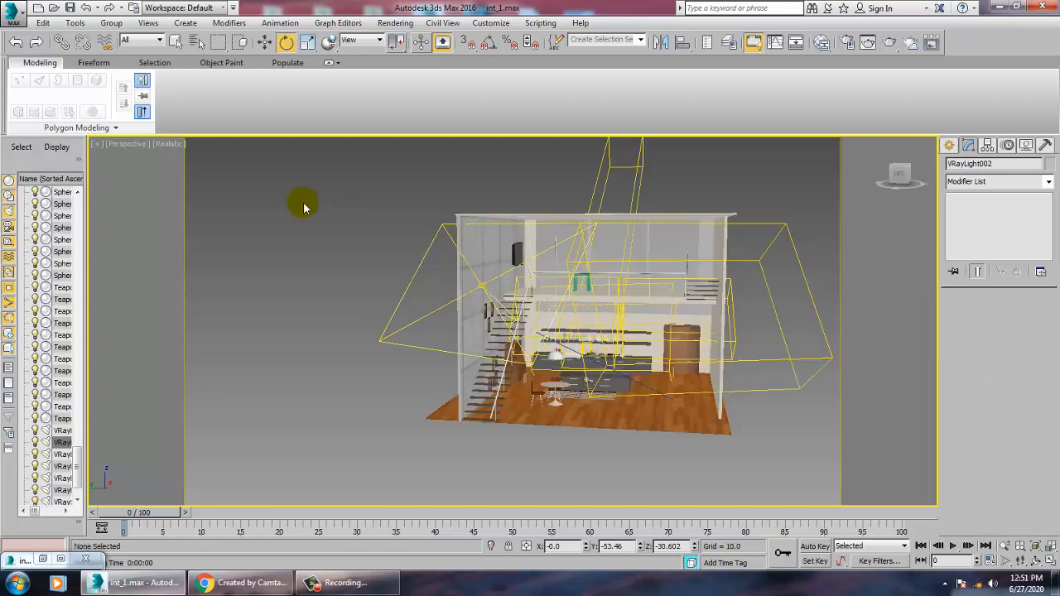
{"action": "key", "text": "c"}
{"action": "left_click", "coordinate": [395, 23]}
{"action": "left_click", "coordinate": [406, 40]}
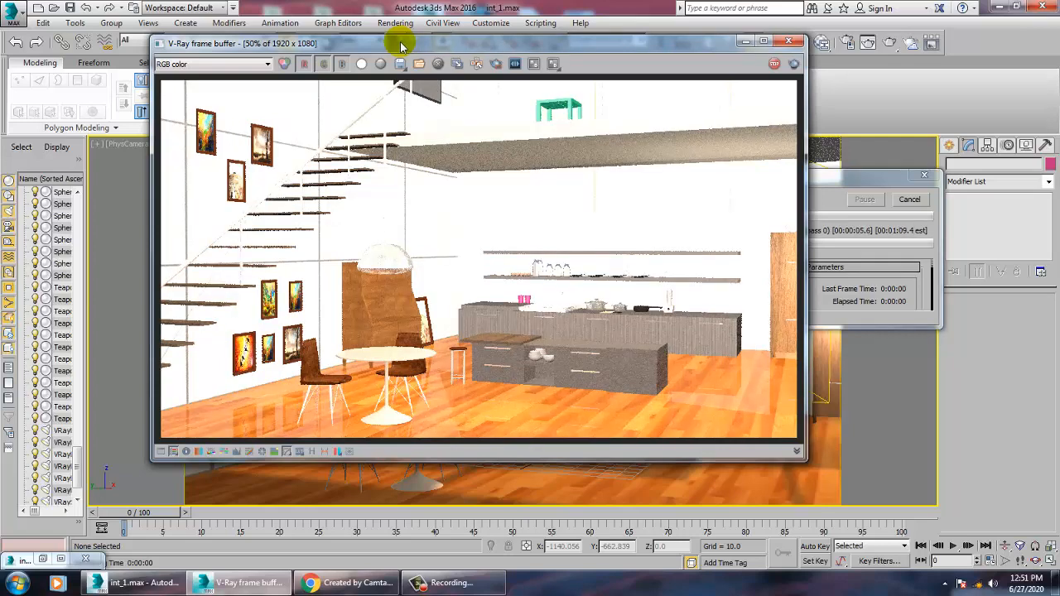
{"action": "left_click", "coordinate": [793, 41]}
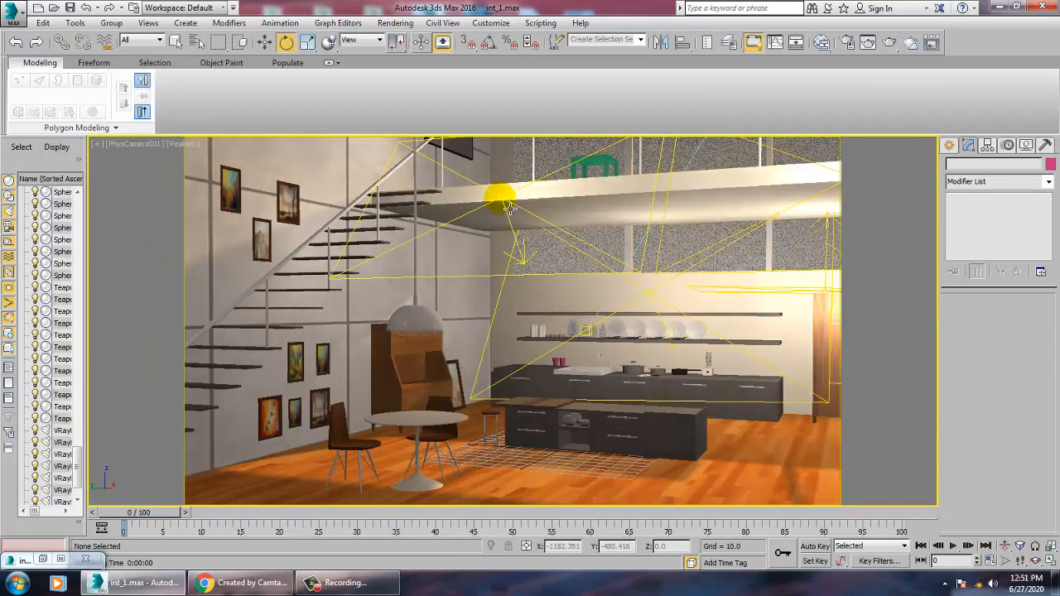
Lower the multiplier of VRayLight004 to 0.02
{"action": "left_click", "coordinate": [509, 208]}
{"action": "double_click", "coordinate": [1017, 394]}
{"action": "left_click_drag", "start_coordinate": [1028, 401], "coordinate": [873, 392]}
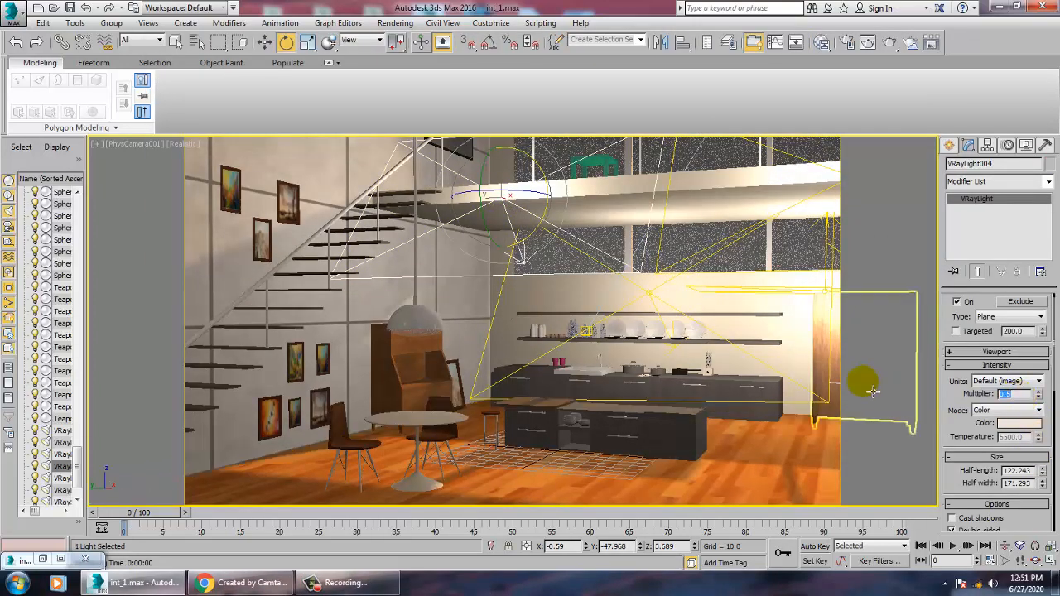
{"action": "key", "text": "Return"}
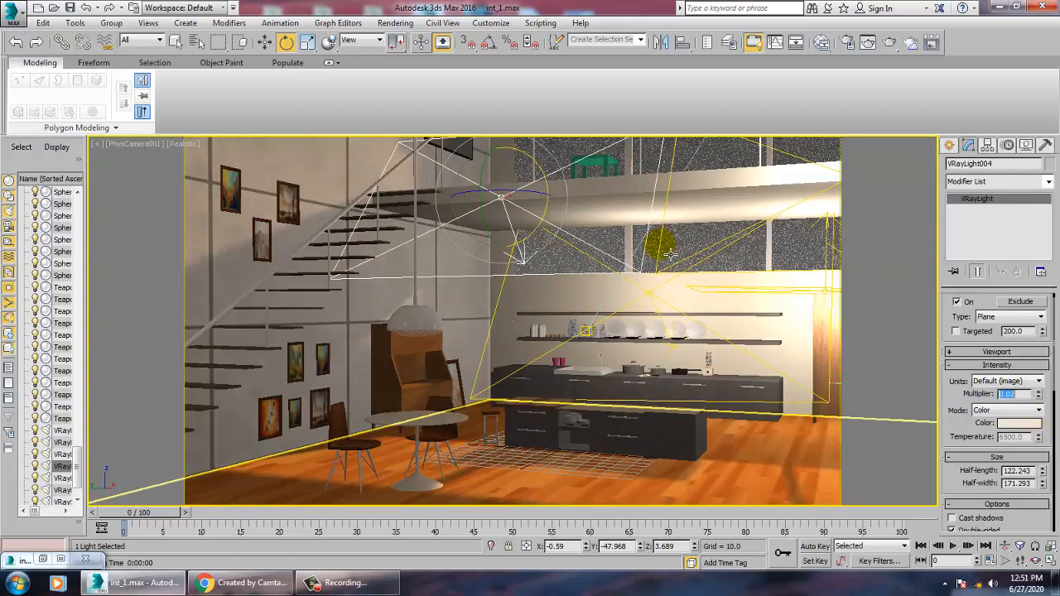
Select the plane light VRayLight005 in front of the kitchen wall and set its multiplier to 0.02
{"action": "left_click", "coordinate": [671, 254]}
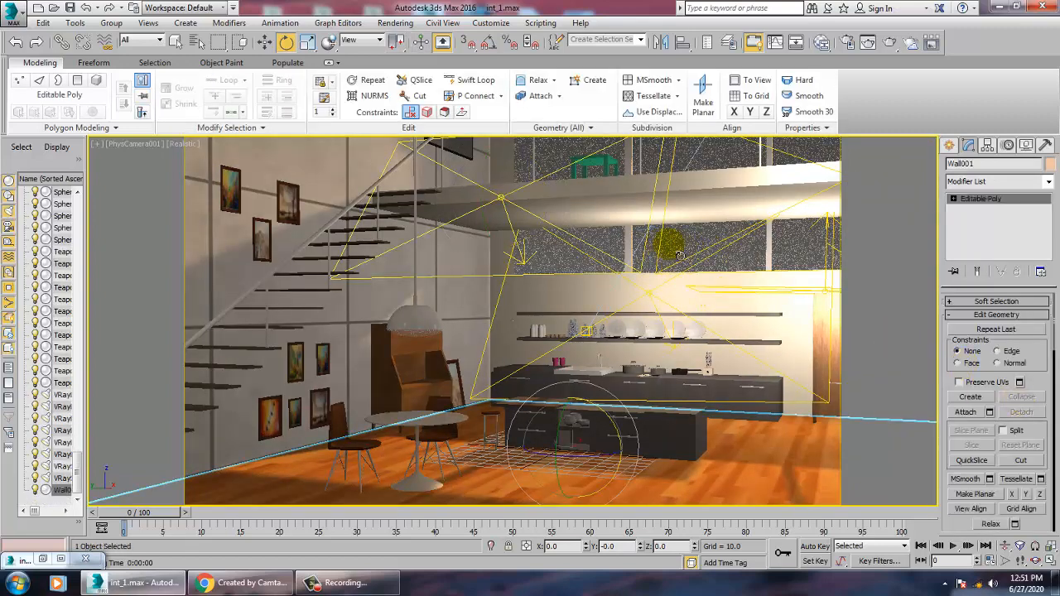
{"action": "left_click", "coordinate": [672, 256]}
{"action": "left_click", "coordinate": [672, 256]}
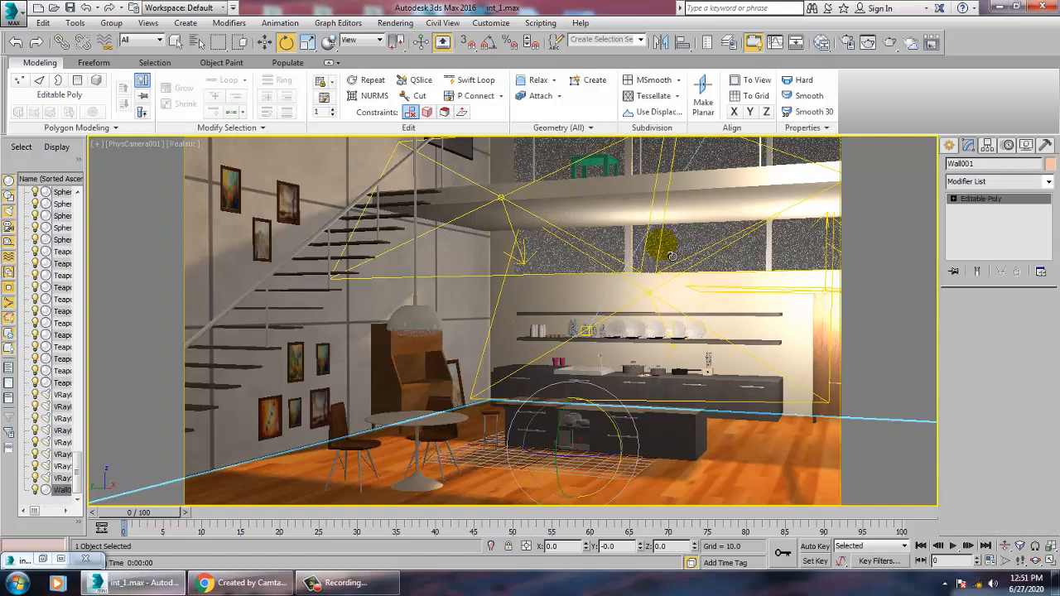
{"action": "left_click", "coordinate": [672, 256]}
{"action": "left_click", "coordinate": [672, 256]}
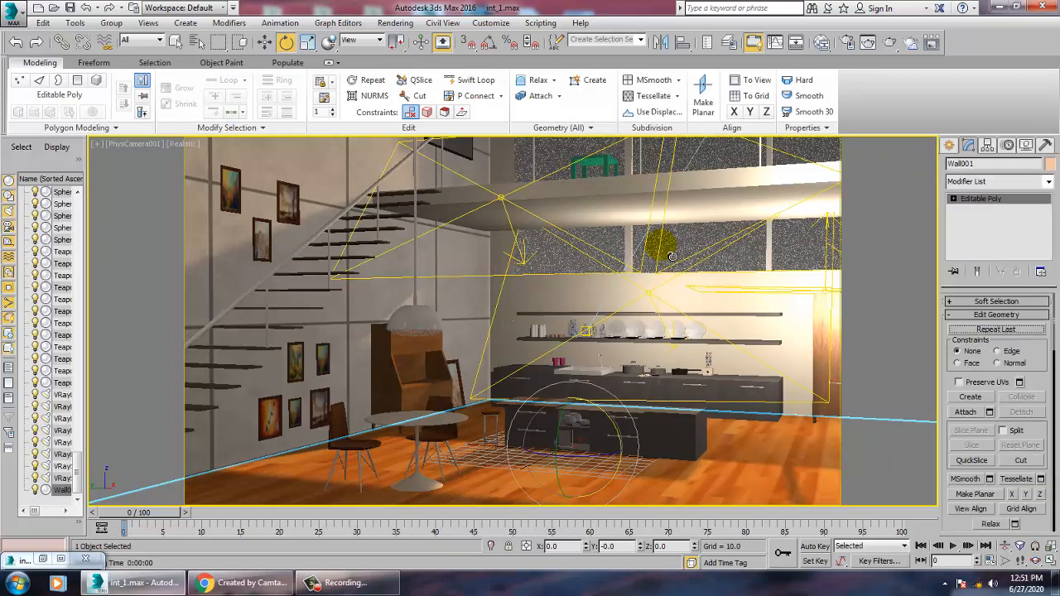
{"action": "left_click", "coordinate": [672, 256]}
{"action": "key", "text": "w"}
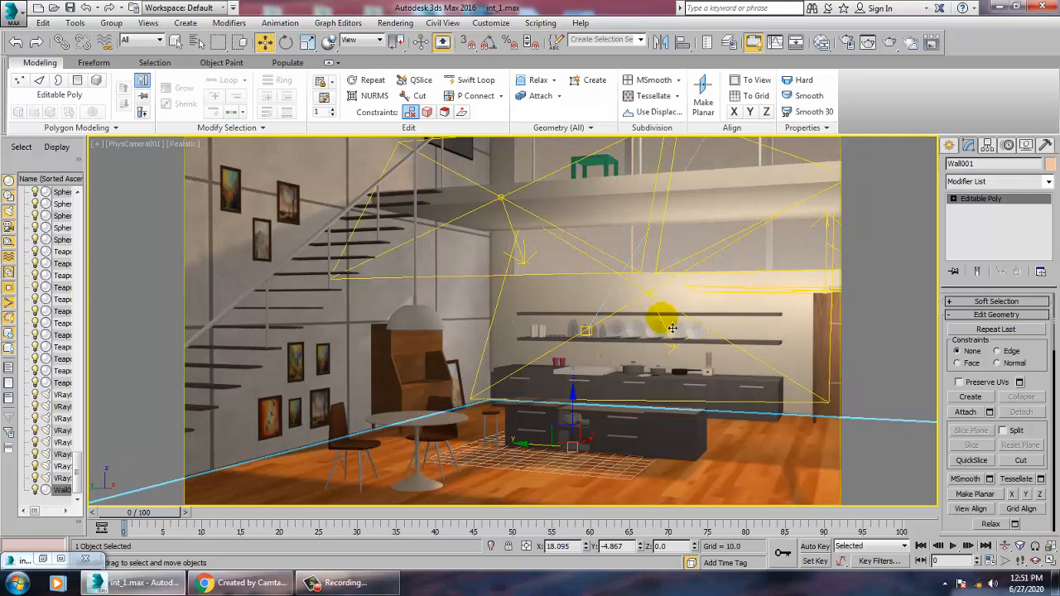
{"action": "left_click", "coordinate": [654, 304]}
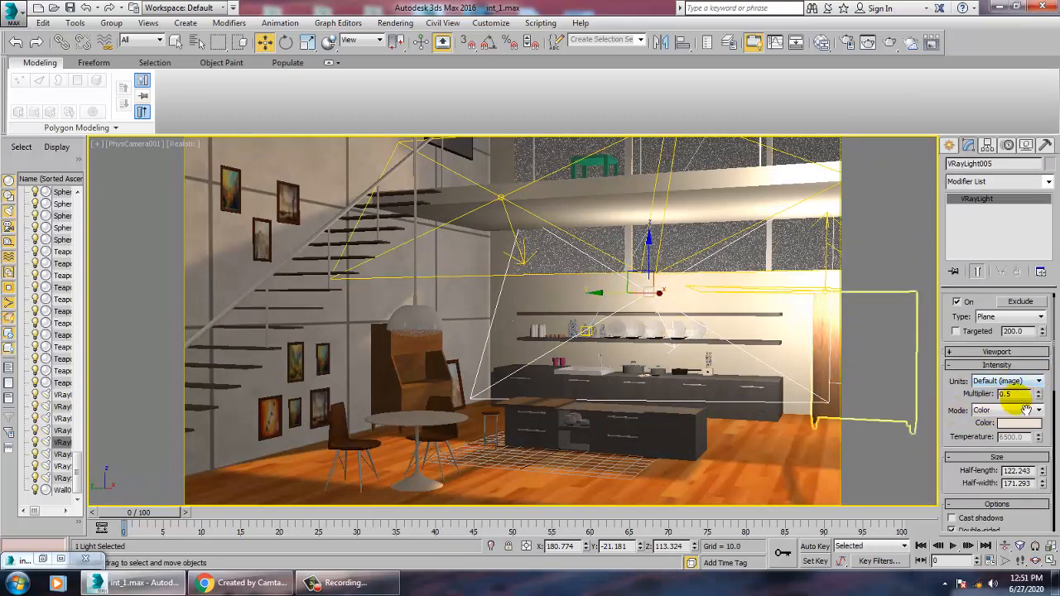
{"action": "left_click_drag", "start_coordinate": [1020, 395], "coordinate": [899, 371]}
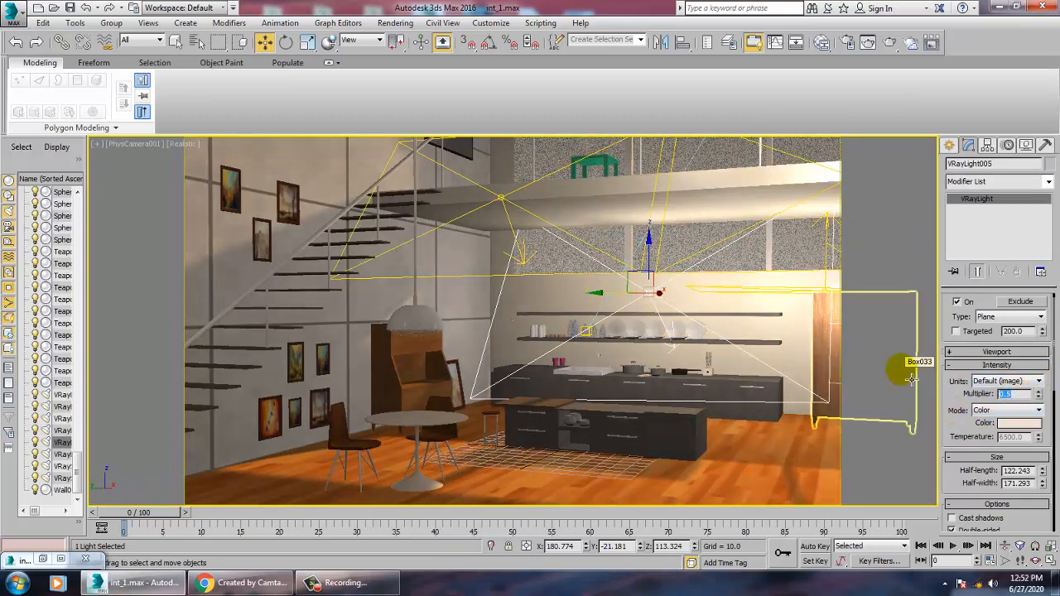
{"action": "type", "text": "0."}
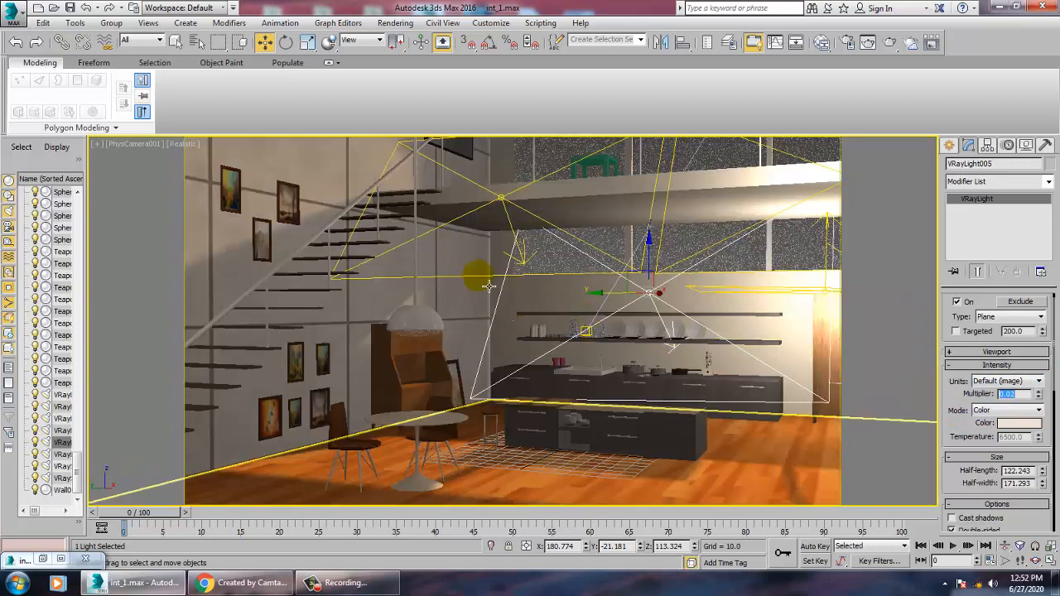
Select the plane light VRayLight003 and lower its multiplier to 0.02
{"action": "left_click", "coordinate": [489, 286]}
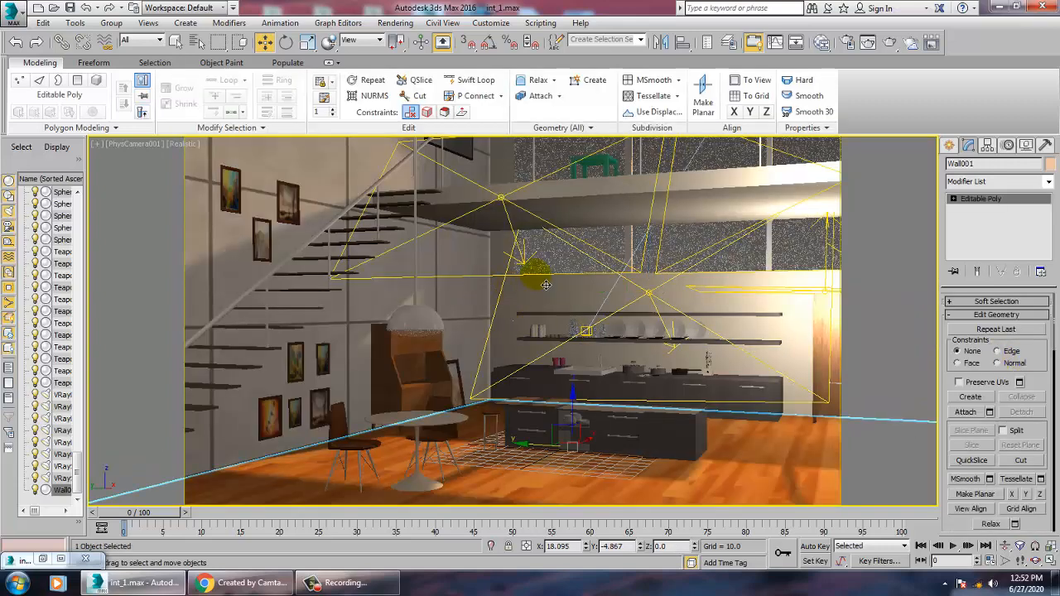
{"action": "left_click", "coordinate": [546, 283]}
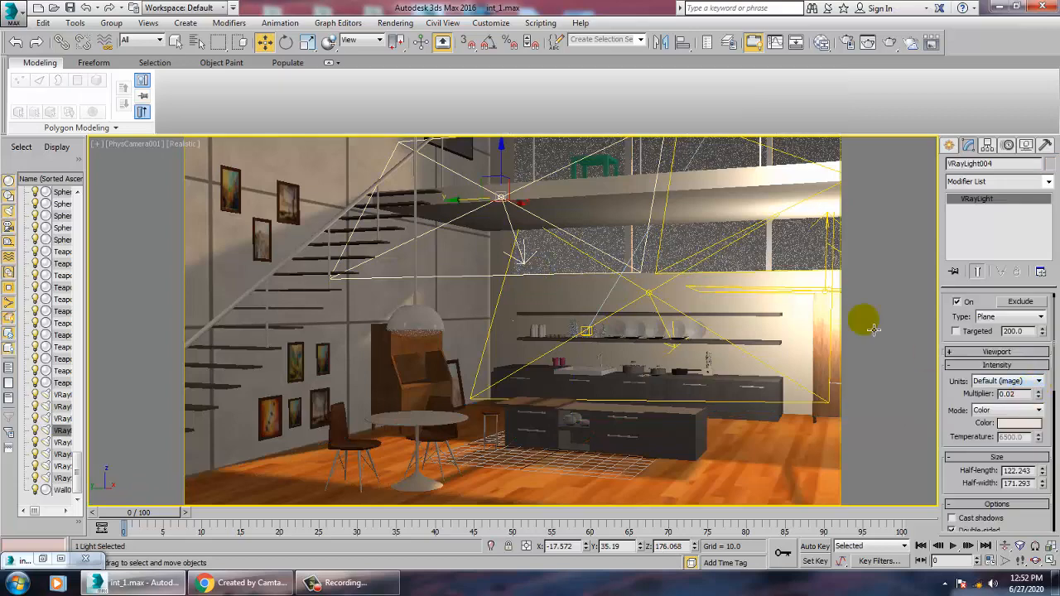
{"action": "left_click", "coordinate": [671, 240]}
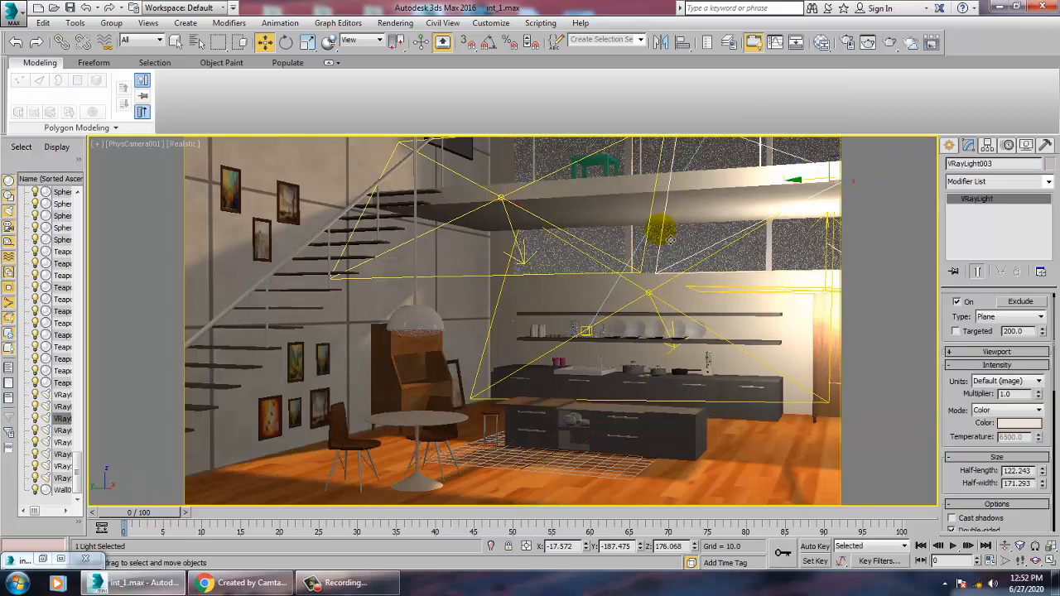
{"action": "double_click", "coordinate": [1017, 395]}
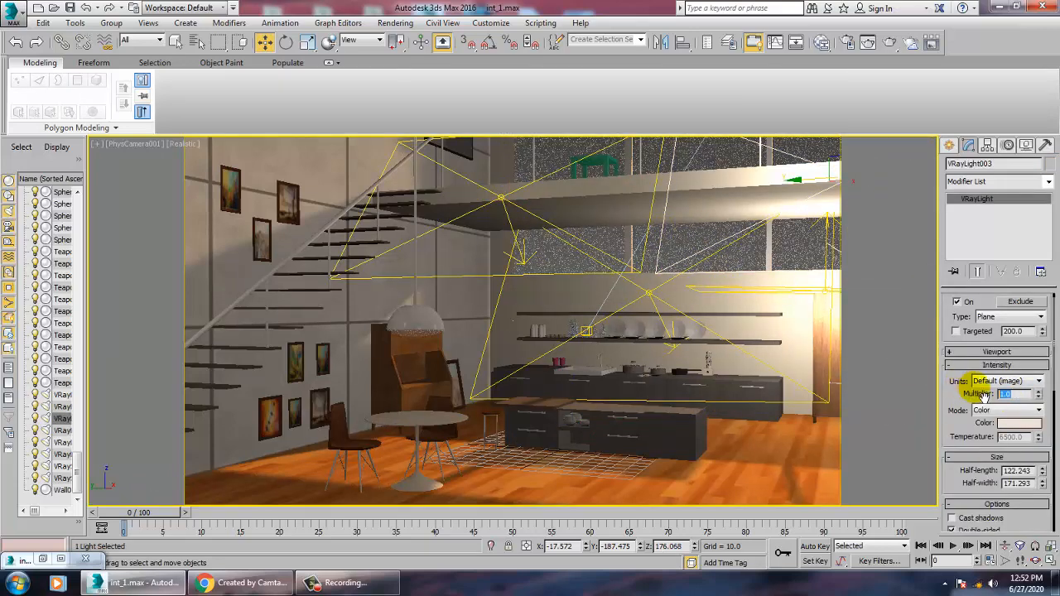
{"action": "type", "text": "0."}
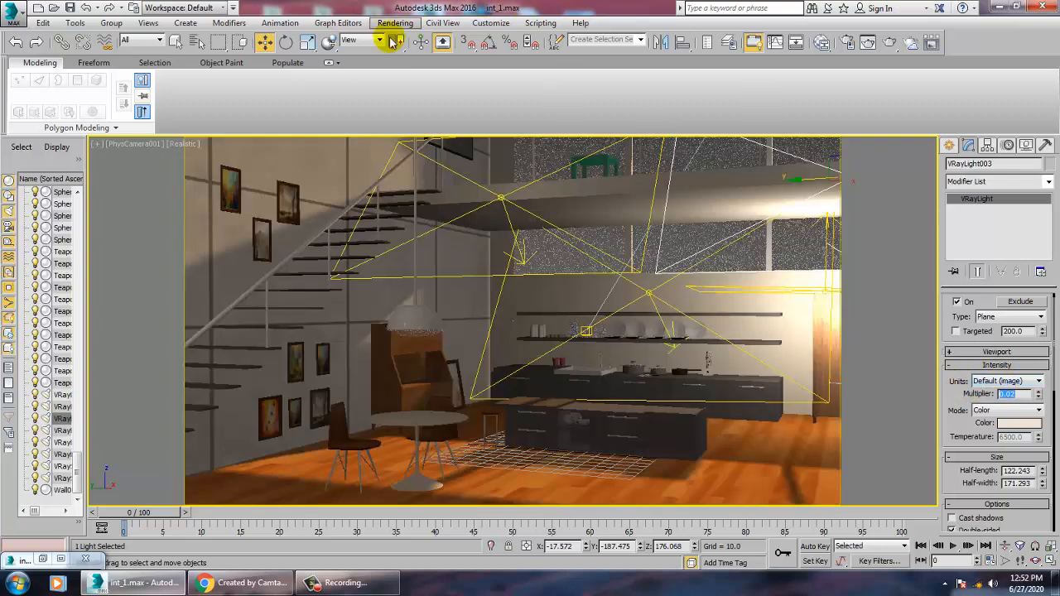
Test-render the camera view with the dimmed VRayLight003 and VRayLight005, and close the frame buffer
{"action": "left_click", "coordinate": [395, 22]}
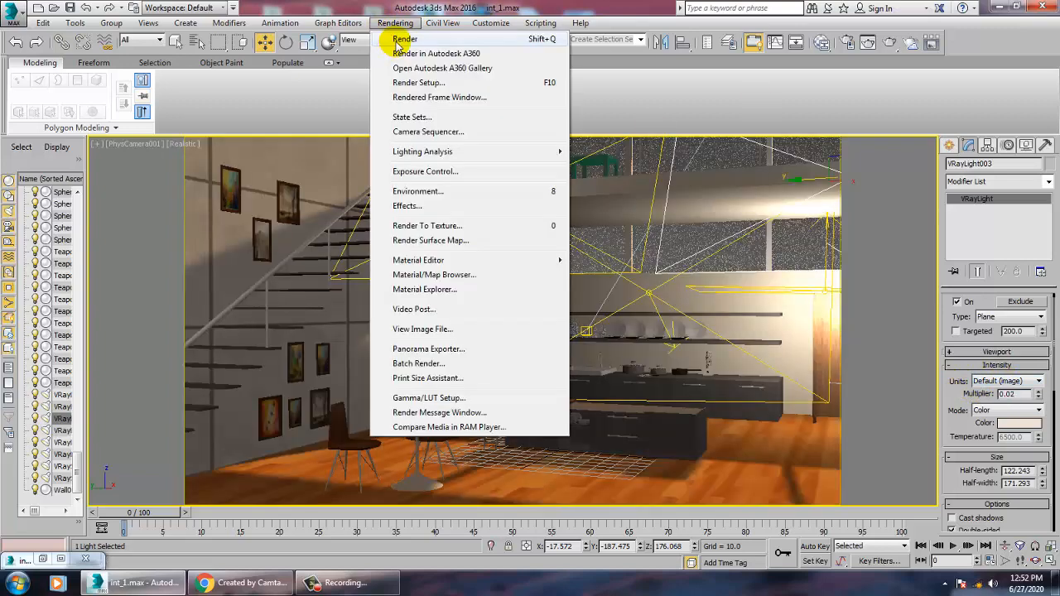
{"action": "left_click", "coordinate": [396, 39]}
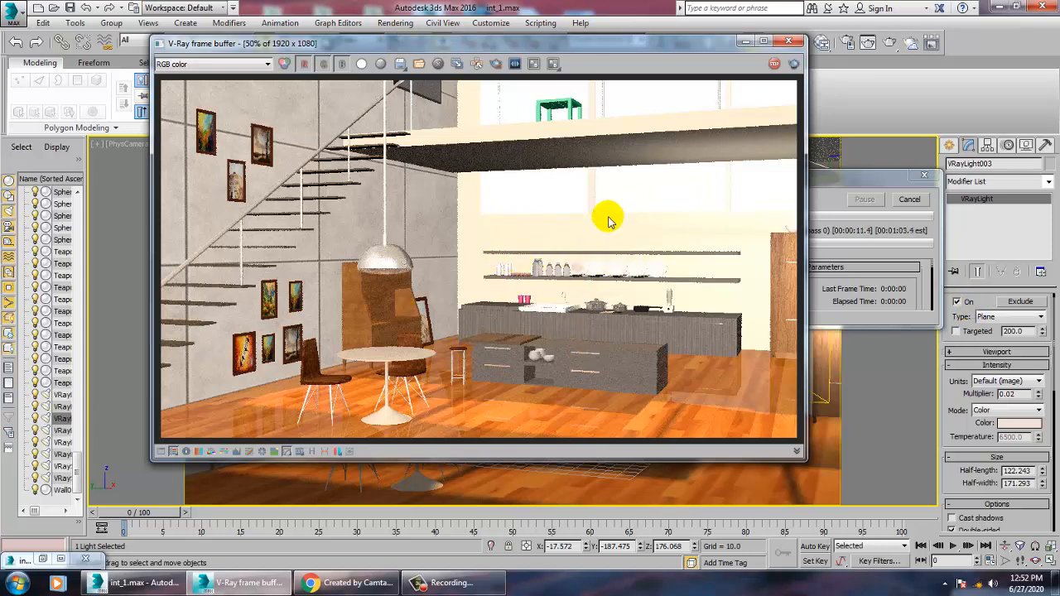
{"action": "left_click", "coordinate": [791, 41]}
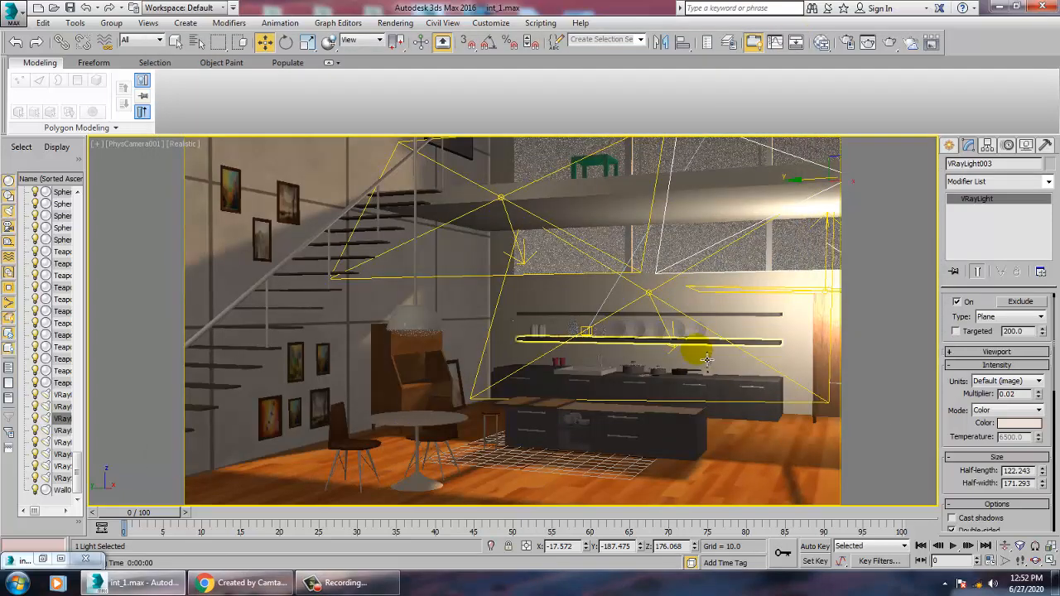
Select VRaySun001 in the perspective view and set its intensity multiplier to 0.1
{"action": "key", "text": "p"}
{"action": "scroll", "coordinate": [717, 347], "scroll_direction": "down", "scroll_amount": 5}
{"action": "middle_click_drag", "start_coordinate": [692, 362], "coordinate": [760, 221]}
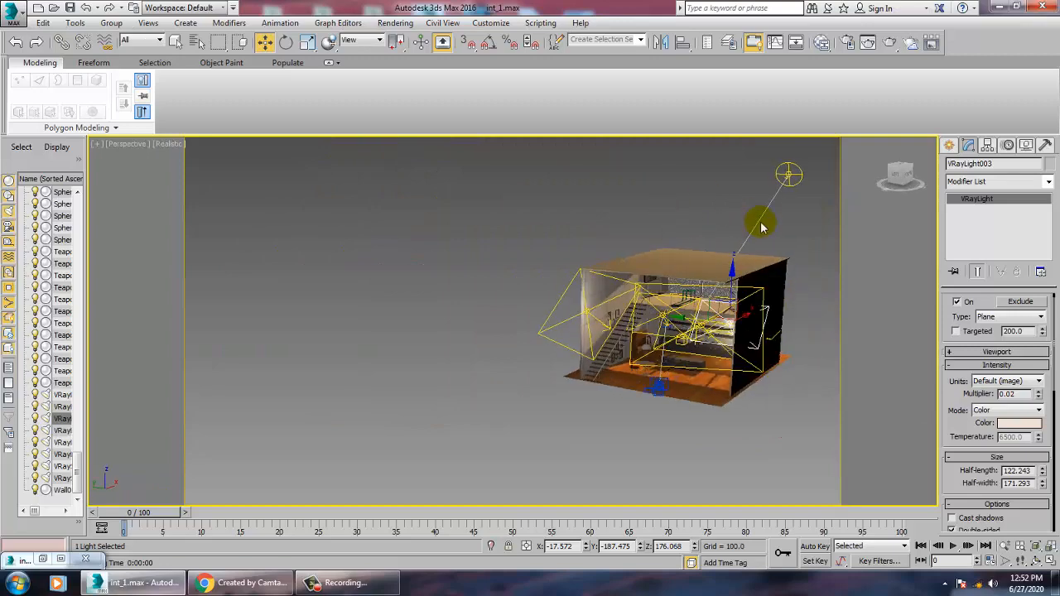
{"action": "left_click", "coordinate": [788, 173]}
{"action": "left_click", "coordinate": [1042, 435]}
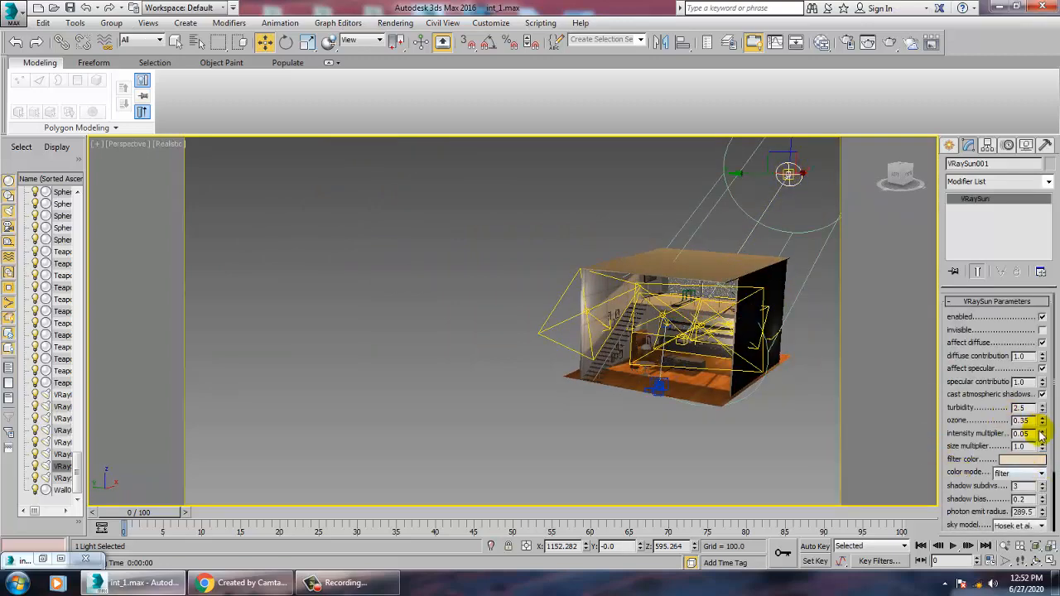
{"action": "left_click_drag", "start_coordinate": [1030, 435], "coordinate": [996, 434]}
{"action": "type", "text": "0."}
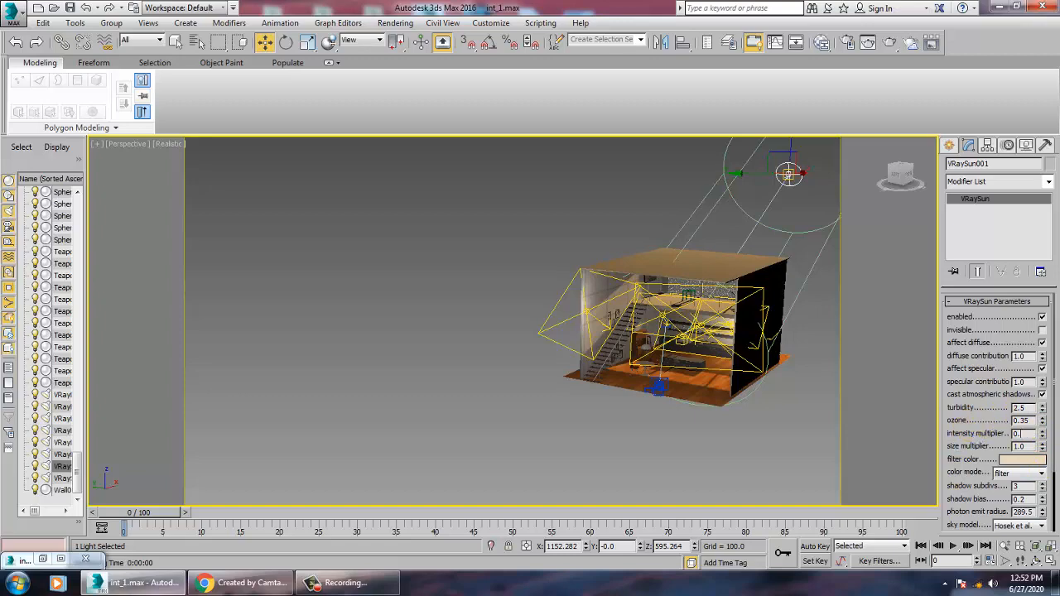
{"action": "type", "text": "1"}
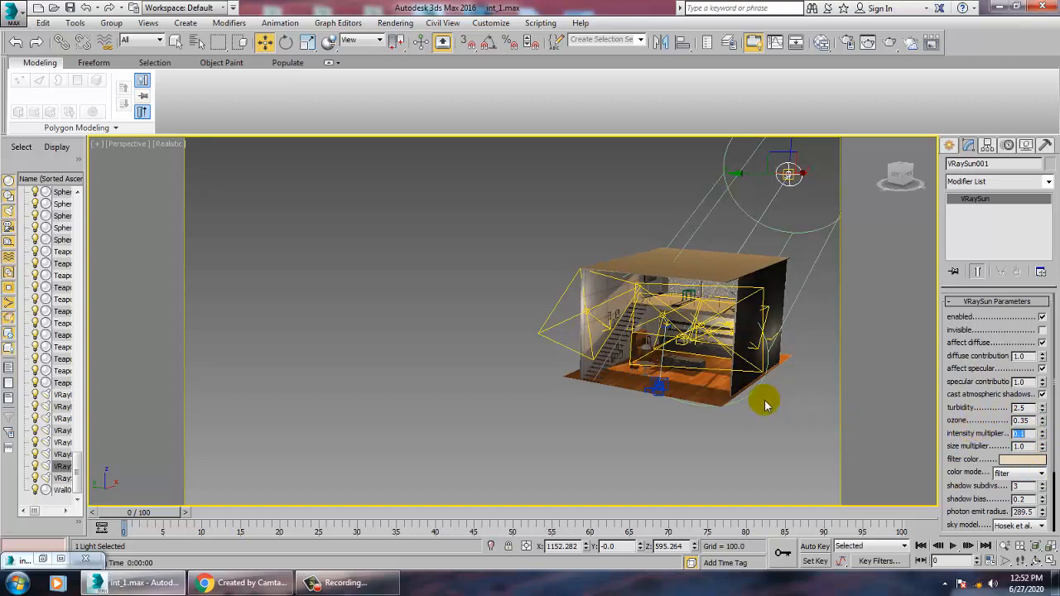
Check the multipliers of VRayLight004 and VRayLight005, and set the multiplier of the side plane light VRayLight002 to 0.6
{"action": "middle_click_drag", "start_coordinate": [855, 322], "coordinate": [784, 346]}
{"action": "scroll", "coordinate": [602, 306], "scroll_direction": "up", "scroll_amount": 6}
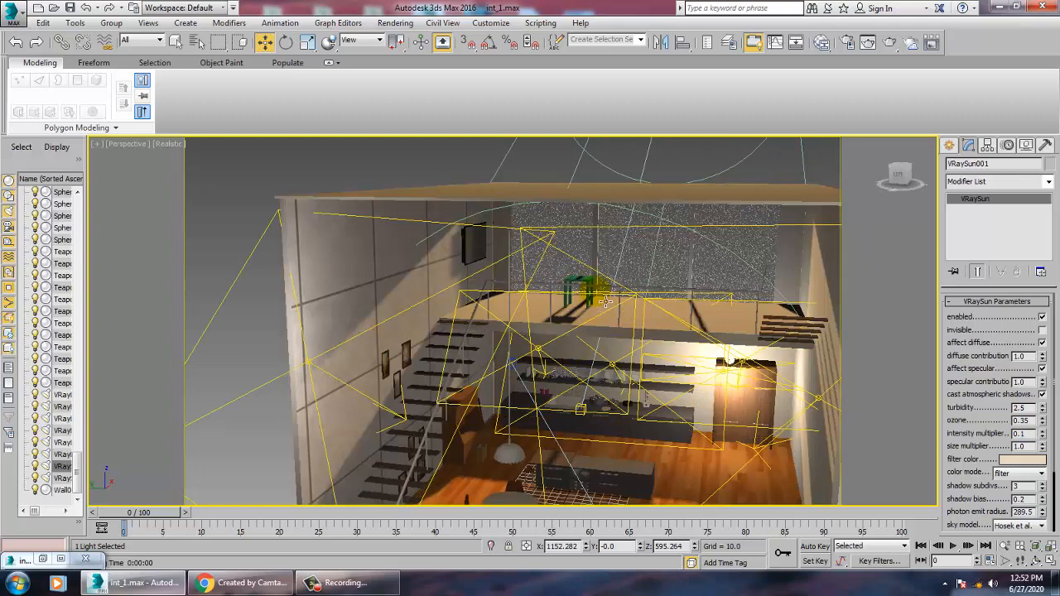
{"action": "left_click", "coordinate": [572, 294]}
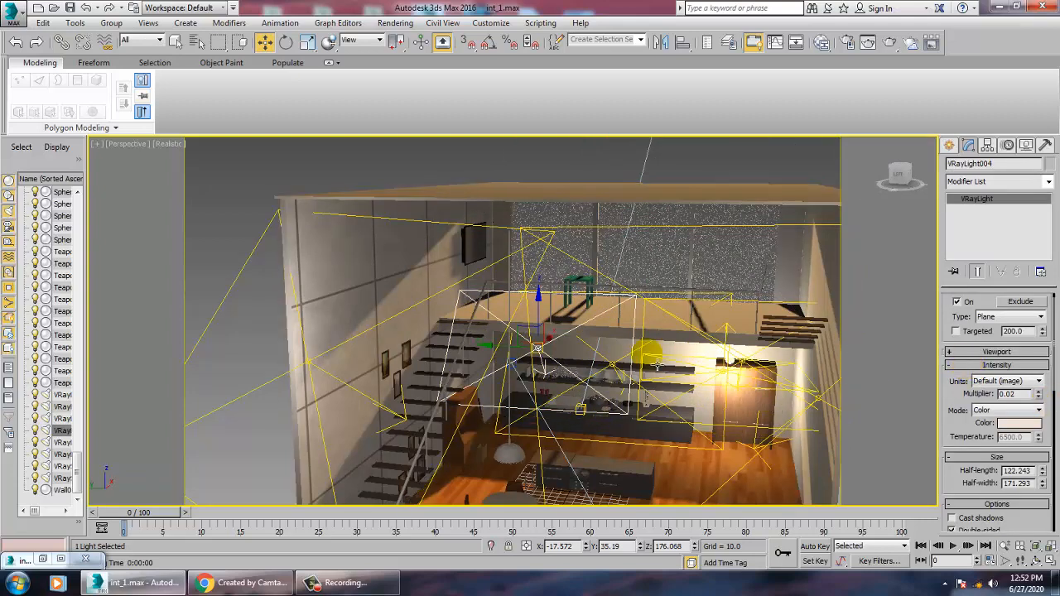
{"action": "middle_click_drag", "start_coordinate": [659, 355], "coordinate": [629, 411], "text": "alt"}
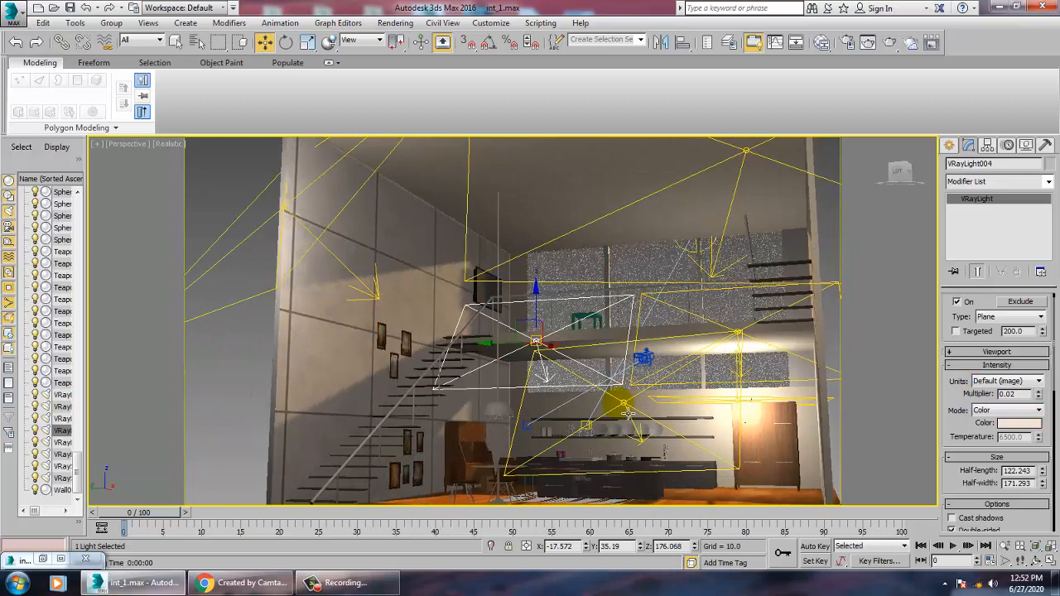
{"action": "left_click", "coordinate": [634, 411]}
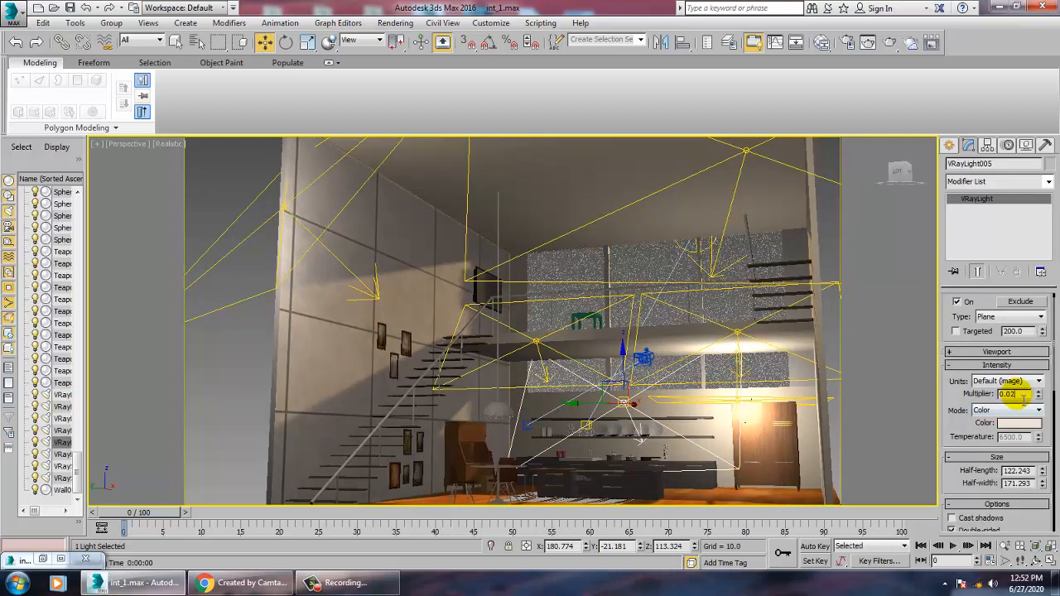
{"action": "left_click", "coordinate": [230, 313]}
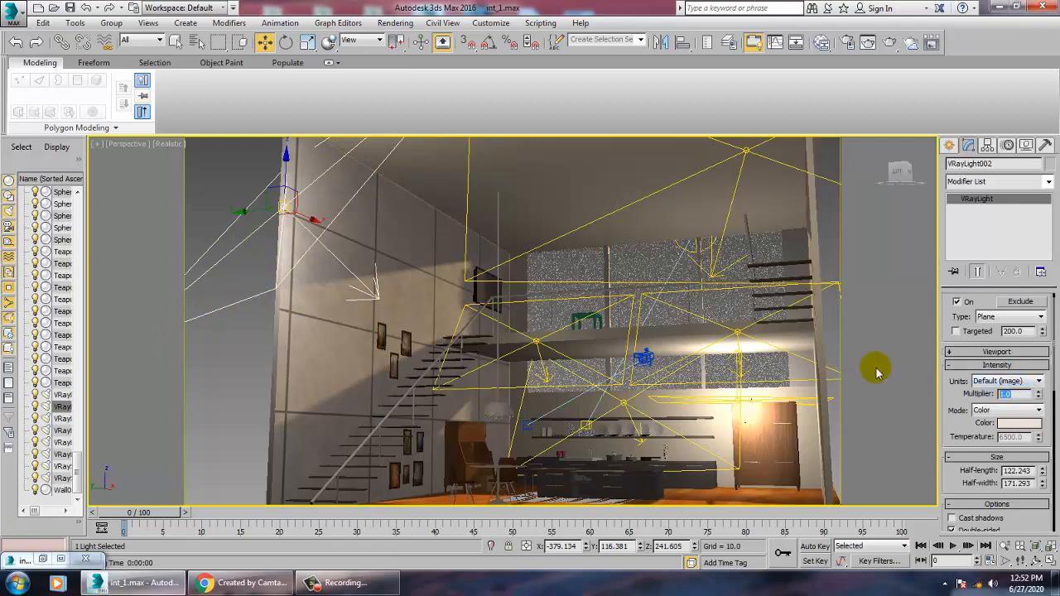
{"action": "type", "text": "0.6"}
{"action": "key", "text": "Return"}
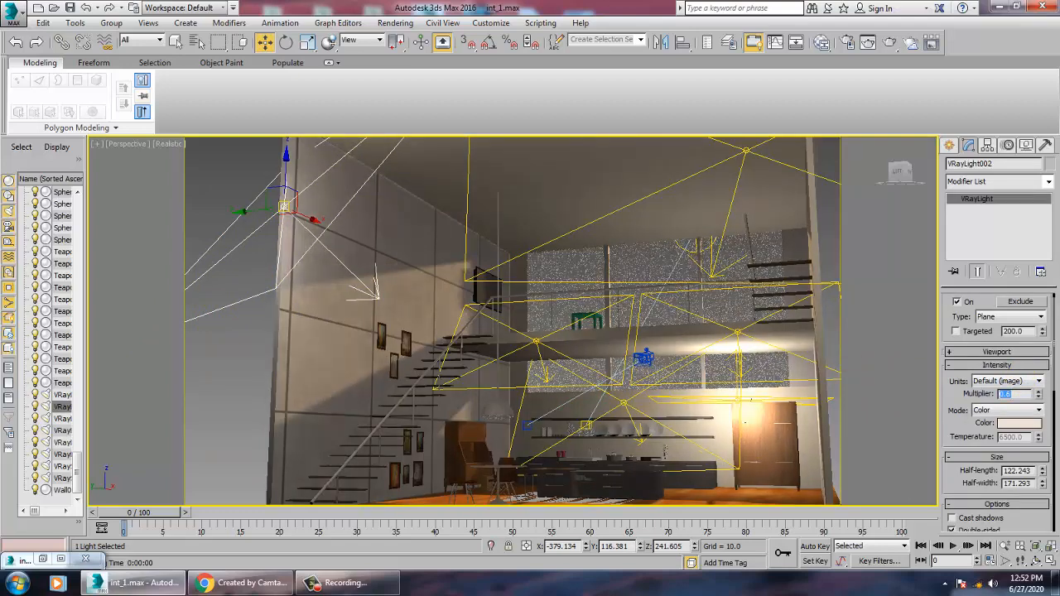
Set the multiplier of the opposite side plane light VRayLight001 to 0.6
{"action": "middle_click_drag", "start_coordinate": [667, 339], "coordinate": [740, 347], "text": "alt"}
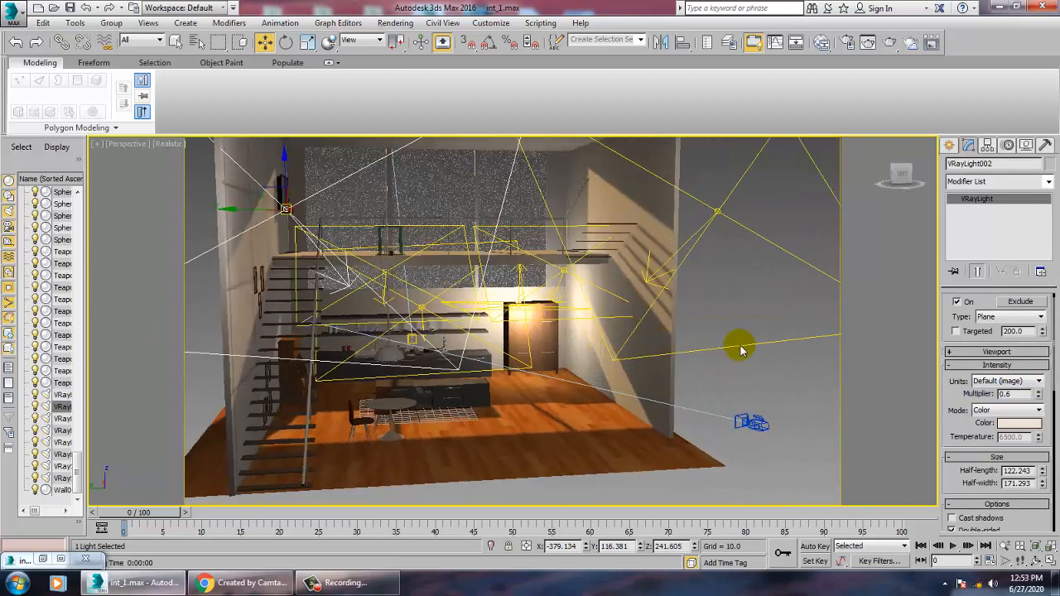
{"action": "left_click", "coordinate": [743, 352]}
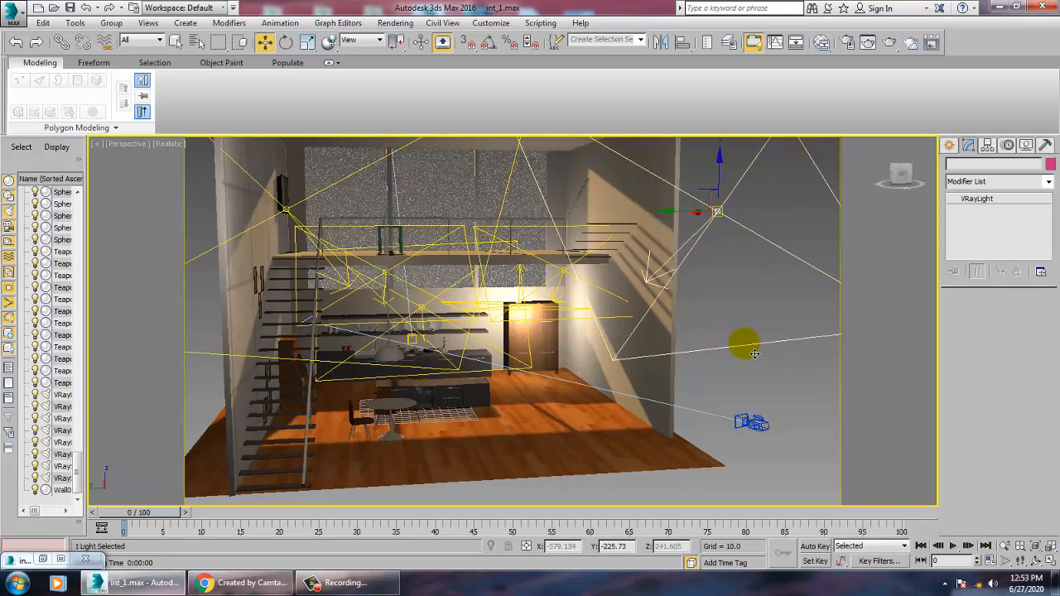
{"action": "left_click", "coordinate": [745, 346]}
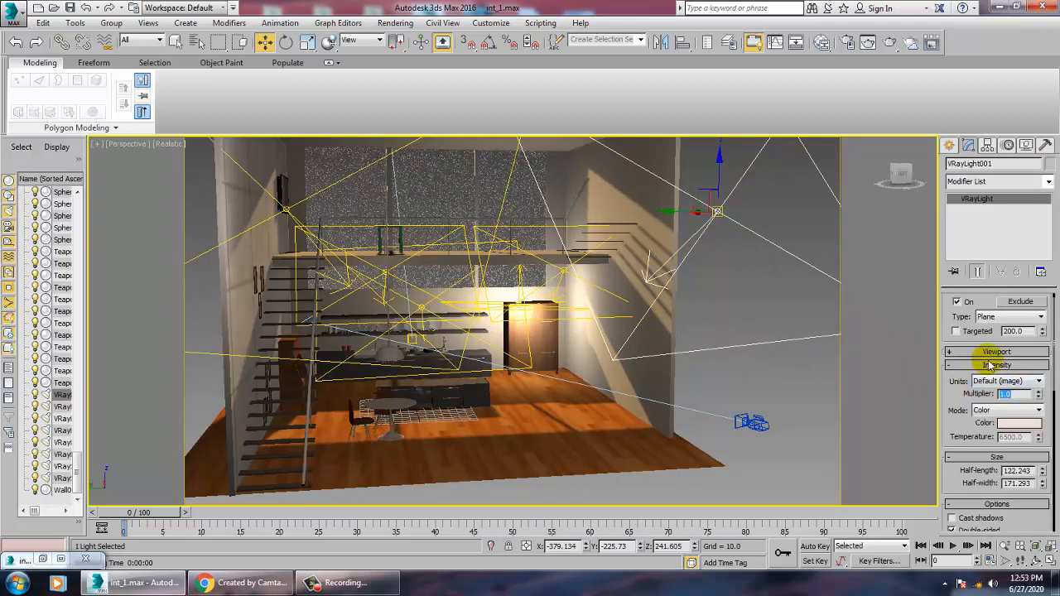
{"action": "type", "text": "0.6"}
{"action": "key", "text": "Return"}
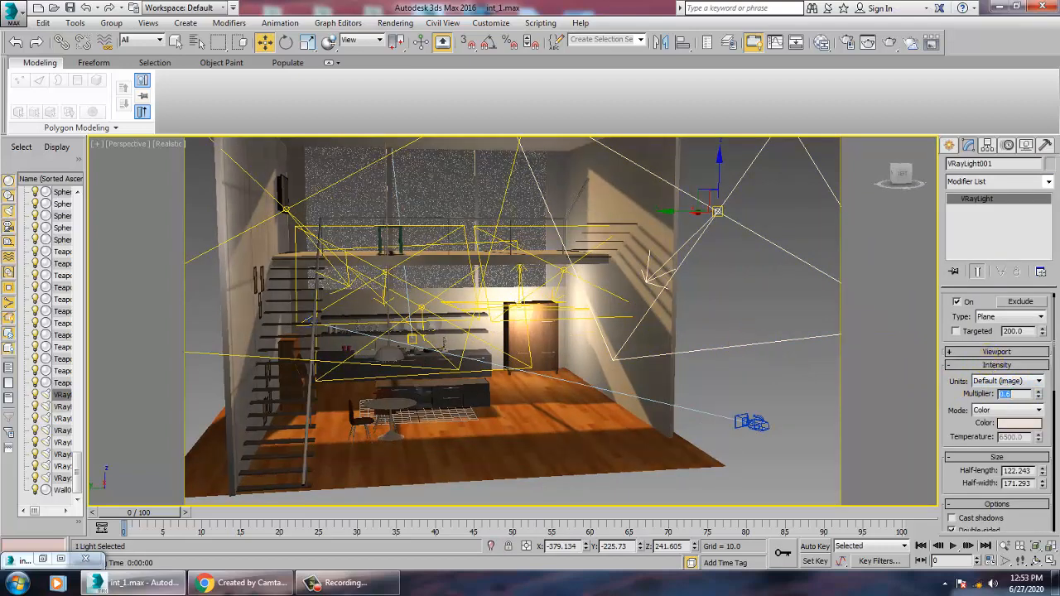
Deselect the light, return to the camera view and start a test render with the stronger sun and dimmed side lights
{"action": "left_click", "coordinate": [767, 341]}
{"action": "key", "text": "c"}
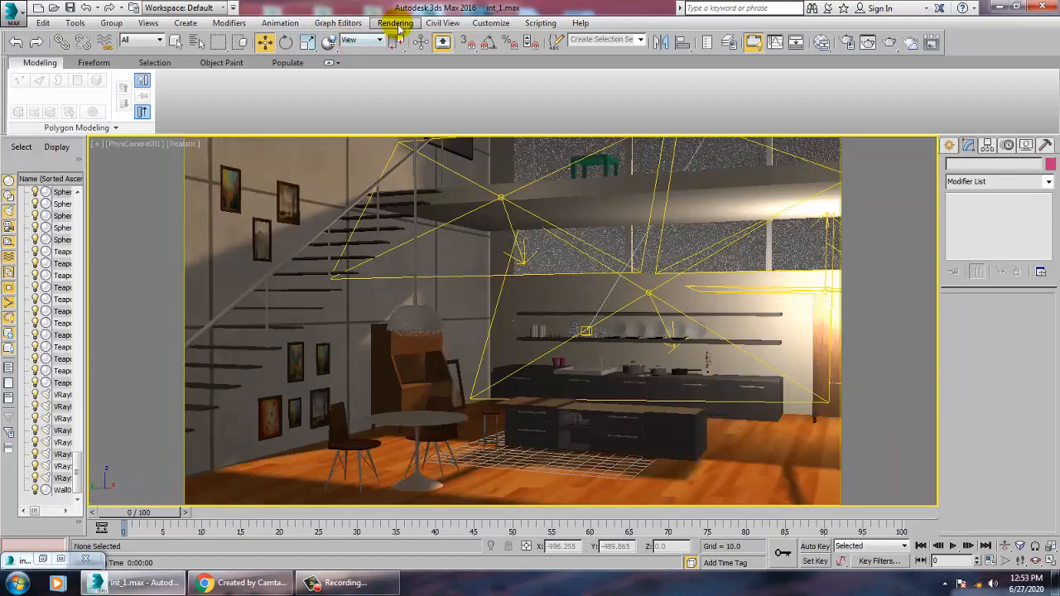
{"action": "left_click", "coordinate": [397, 24]}
{"action": "left_click", "coordinate": [406, 36]}
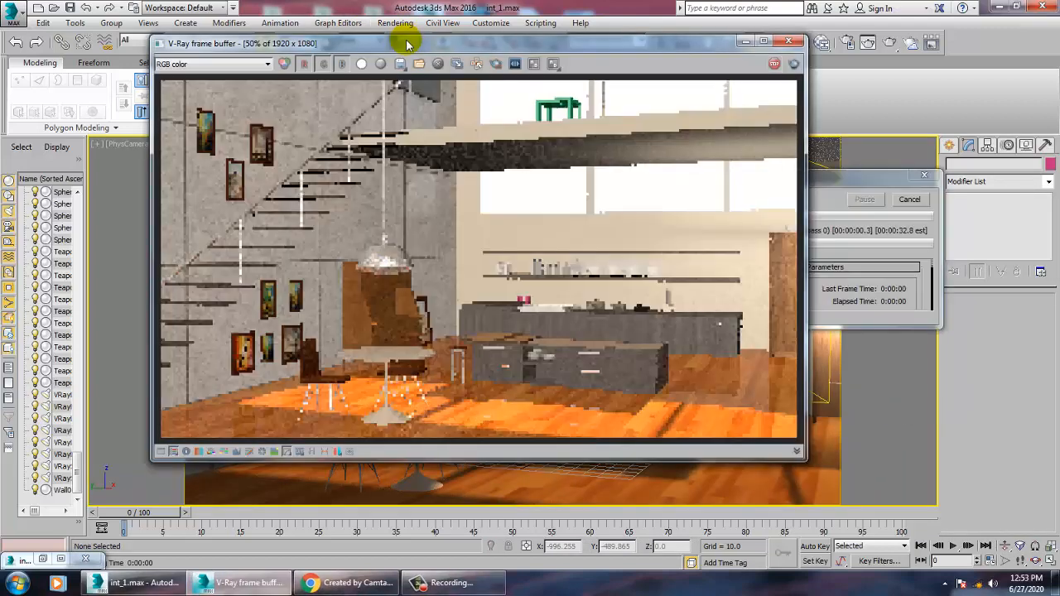